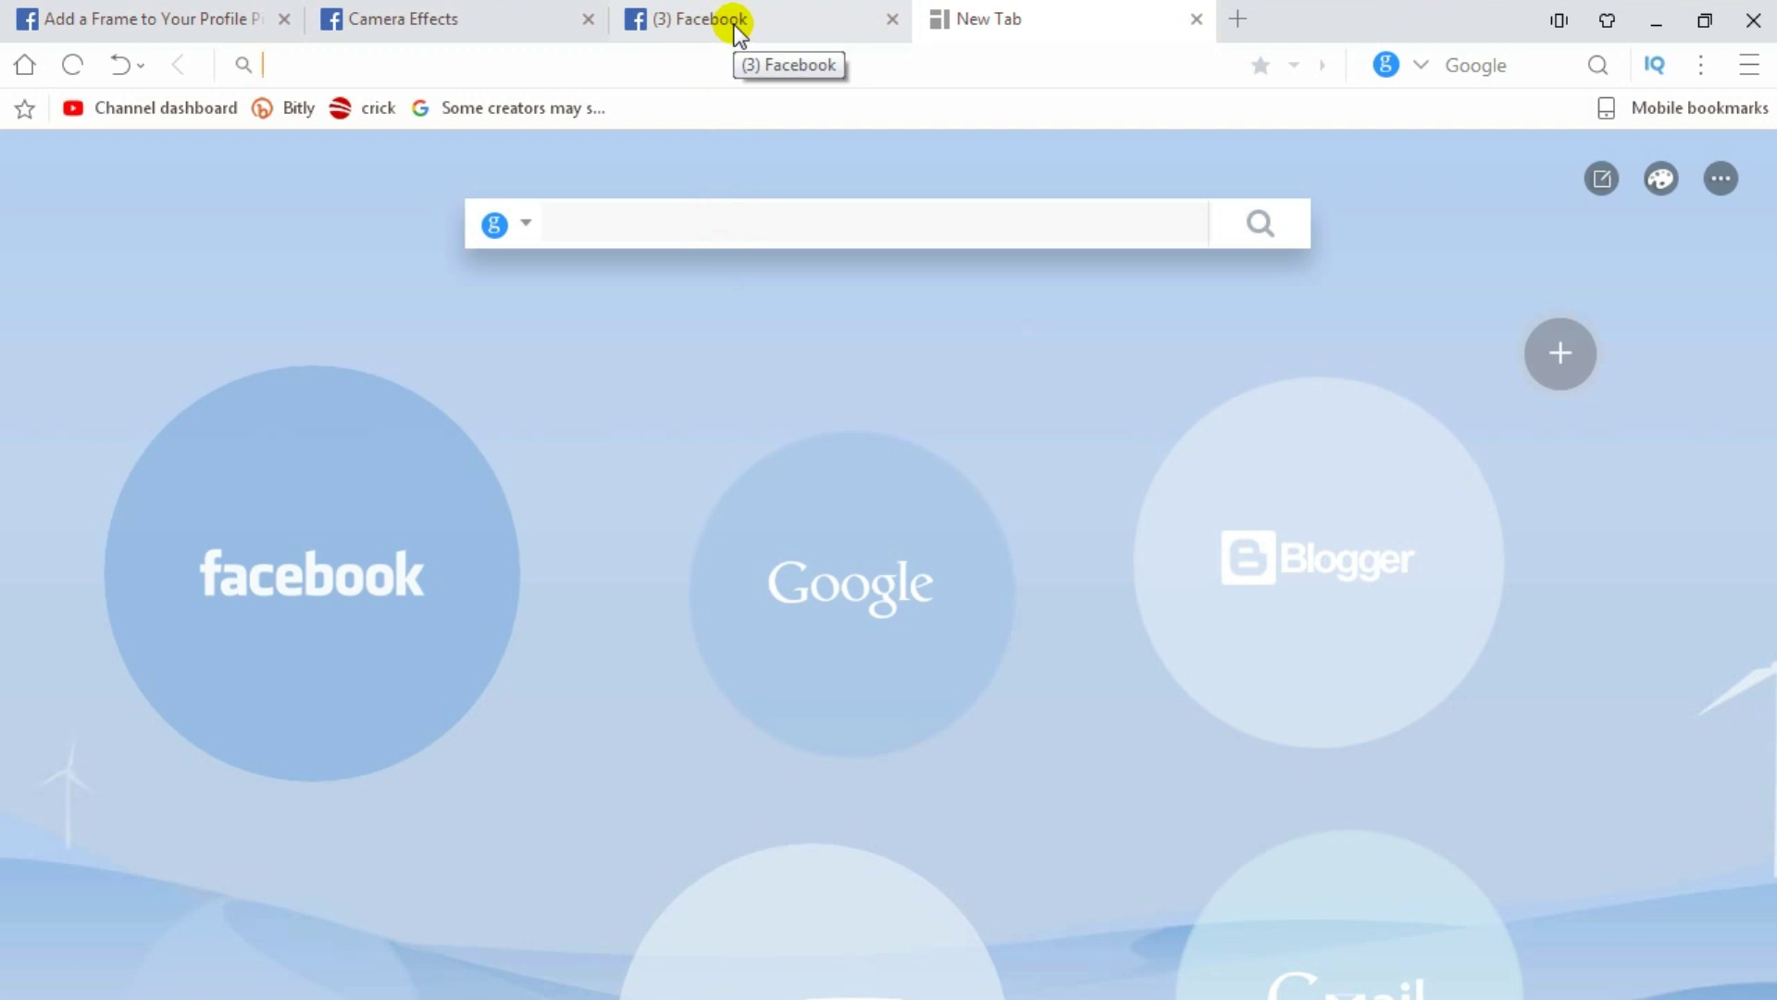
- Examine the Happy New Year frame on Facebook's Change Your Profile Picture page
click(134, 20)
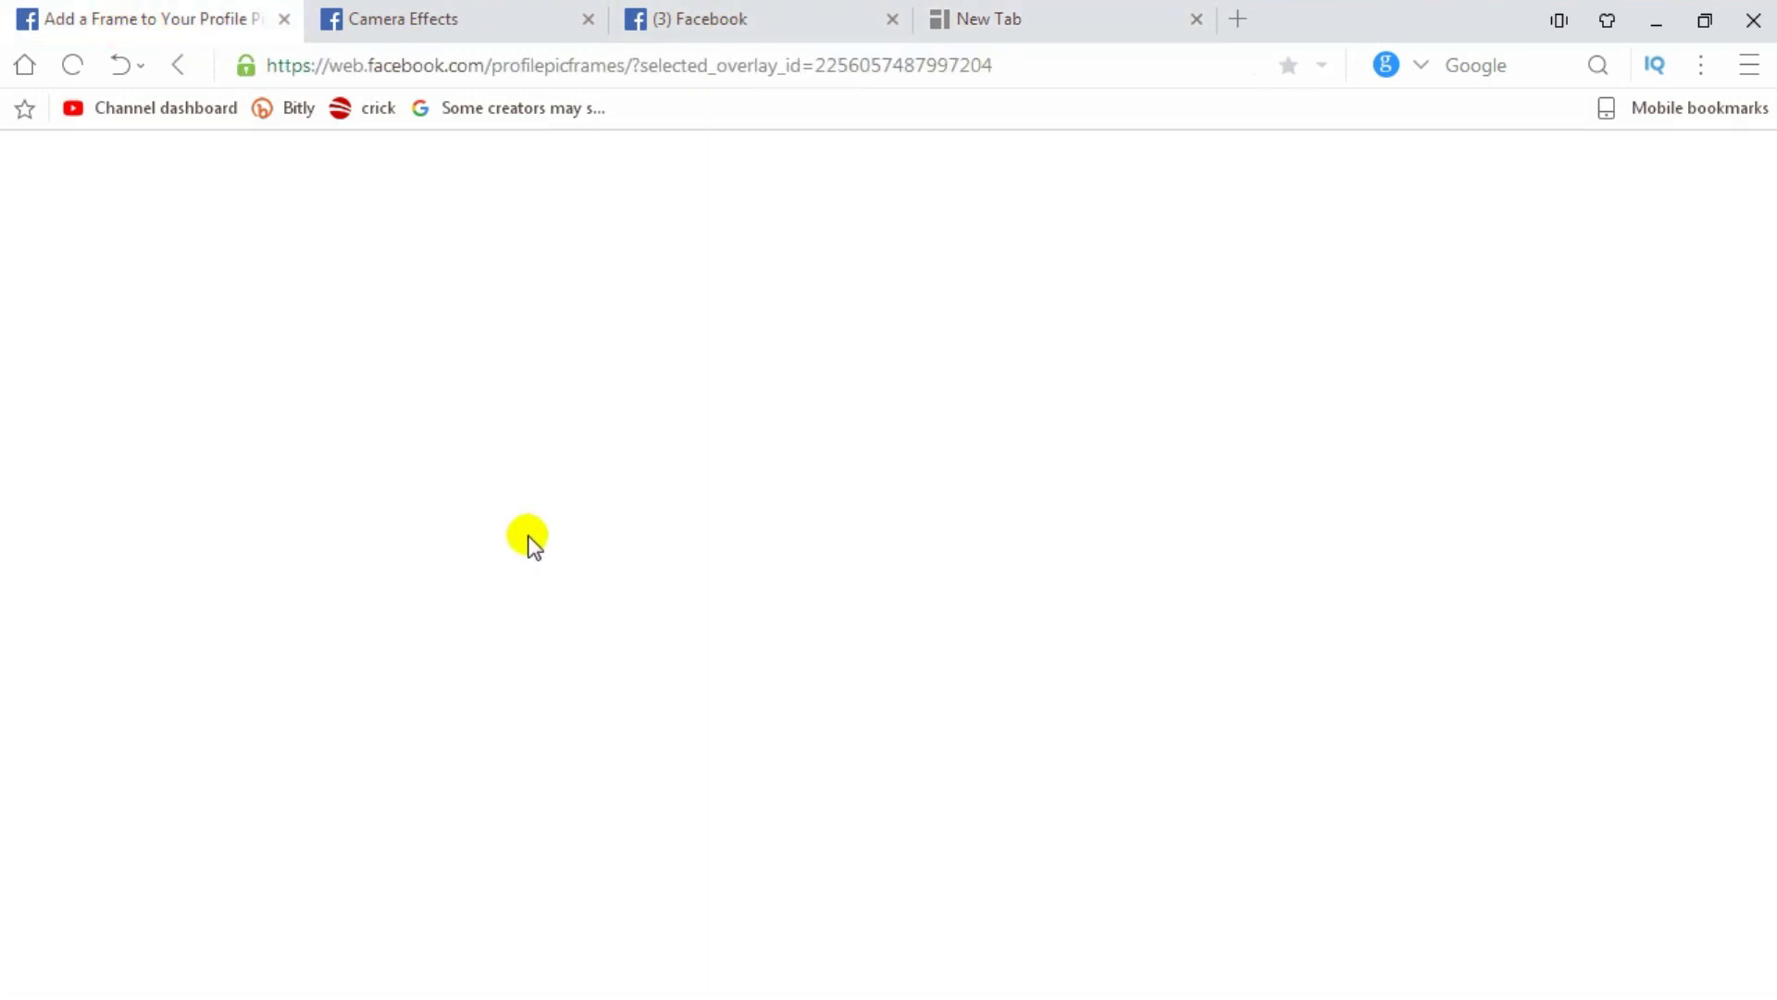
scroll(864, 733, down, 2)
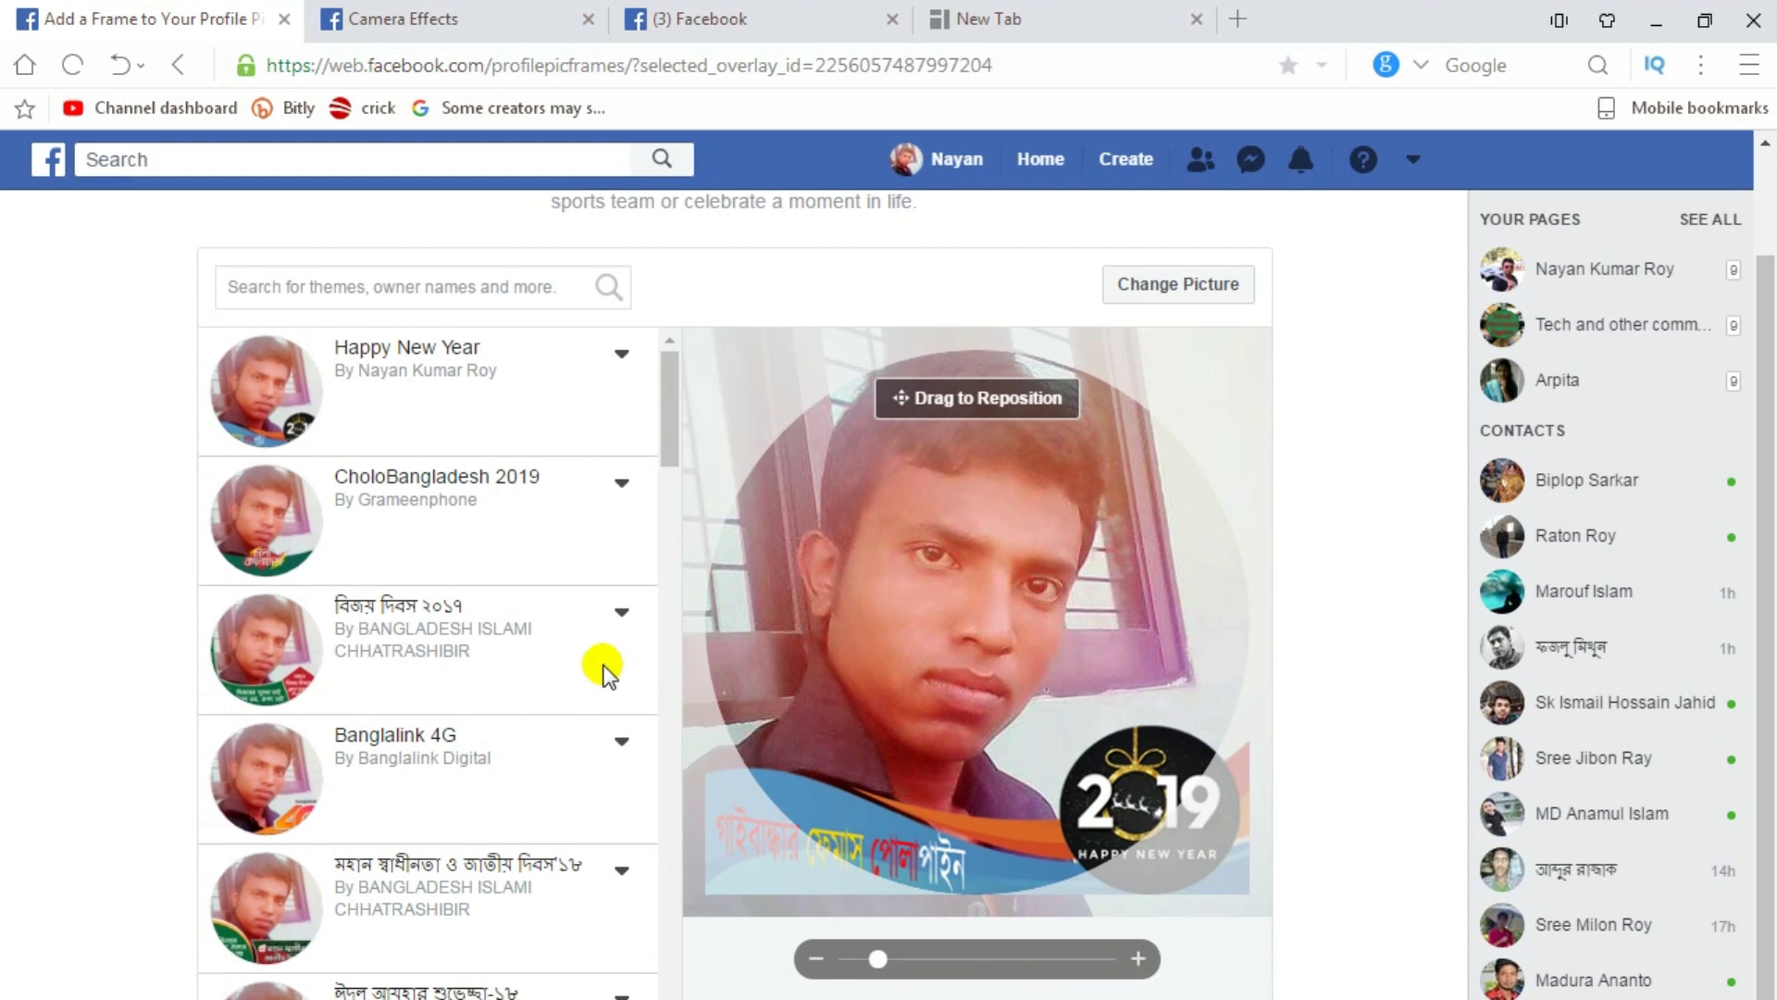
scroll(603, 673, up, 2)
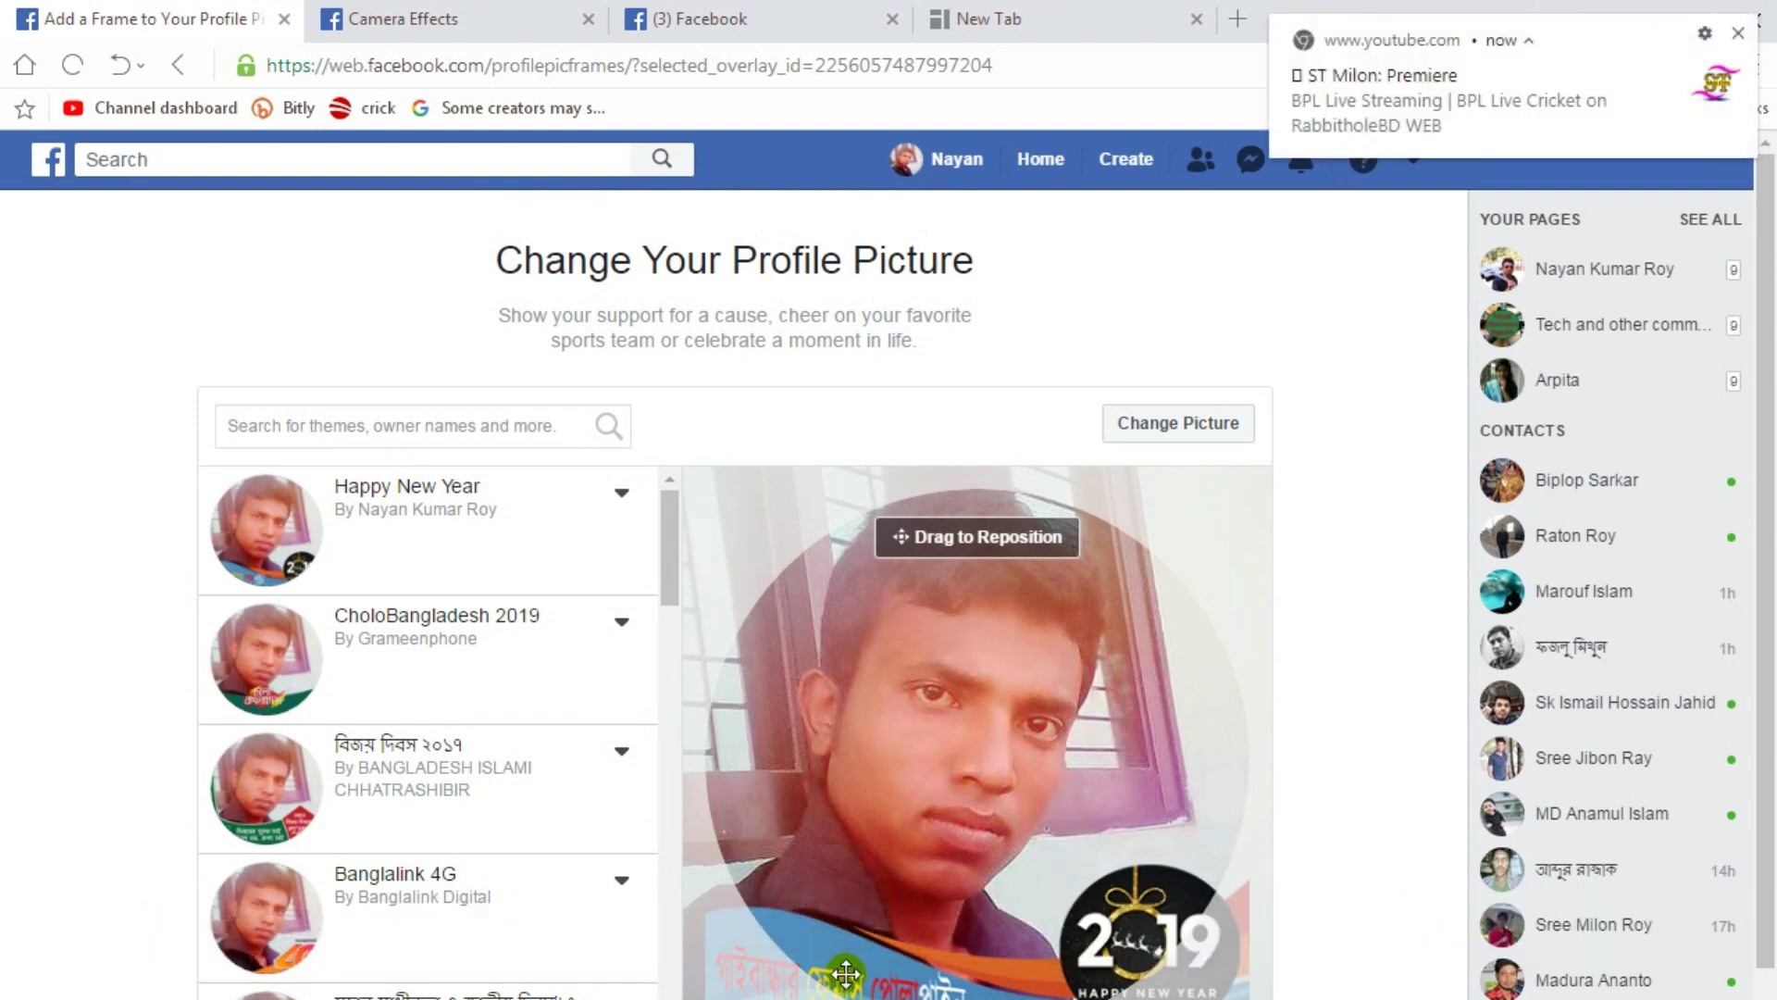
click(1736, 37)
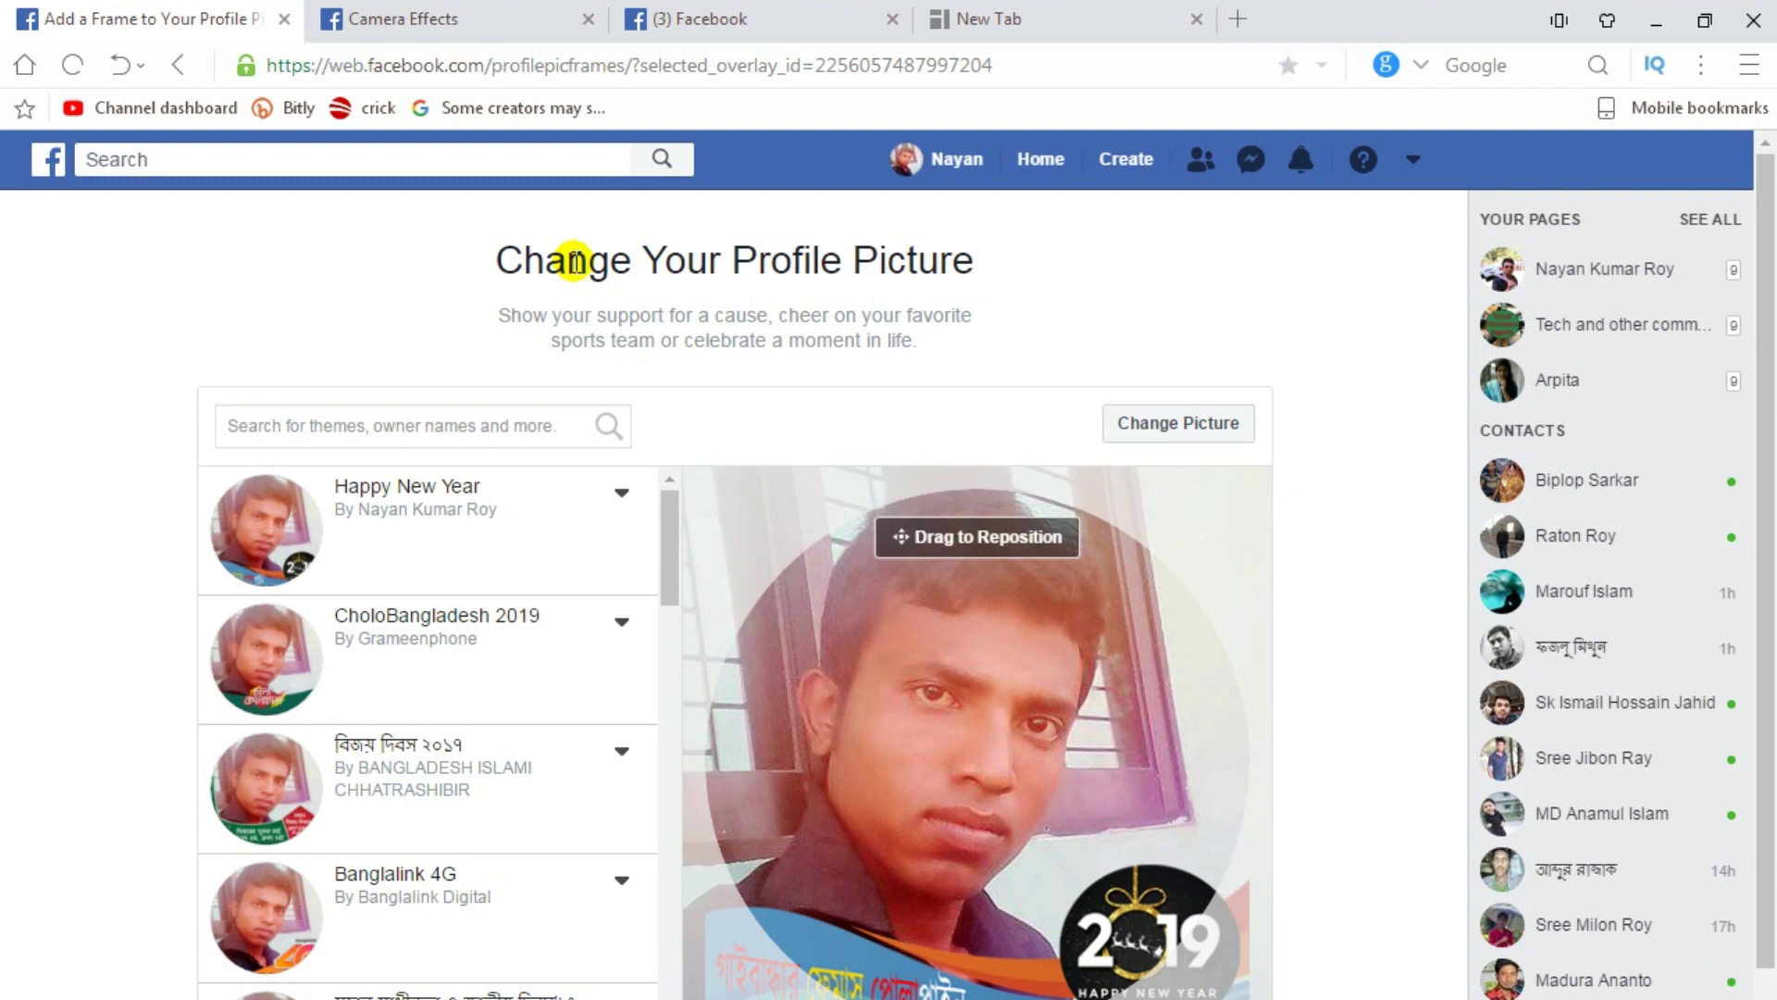
drag(568, 260, 637, 262)
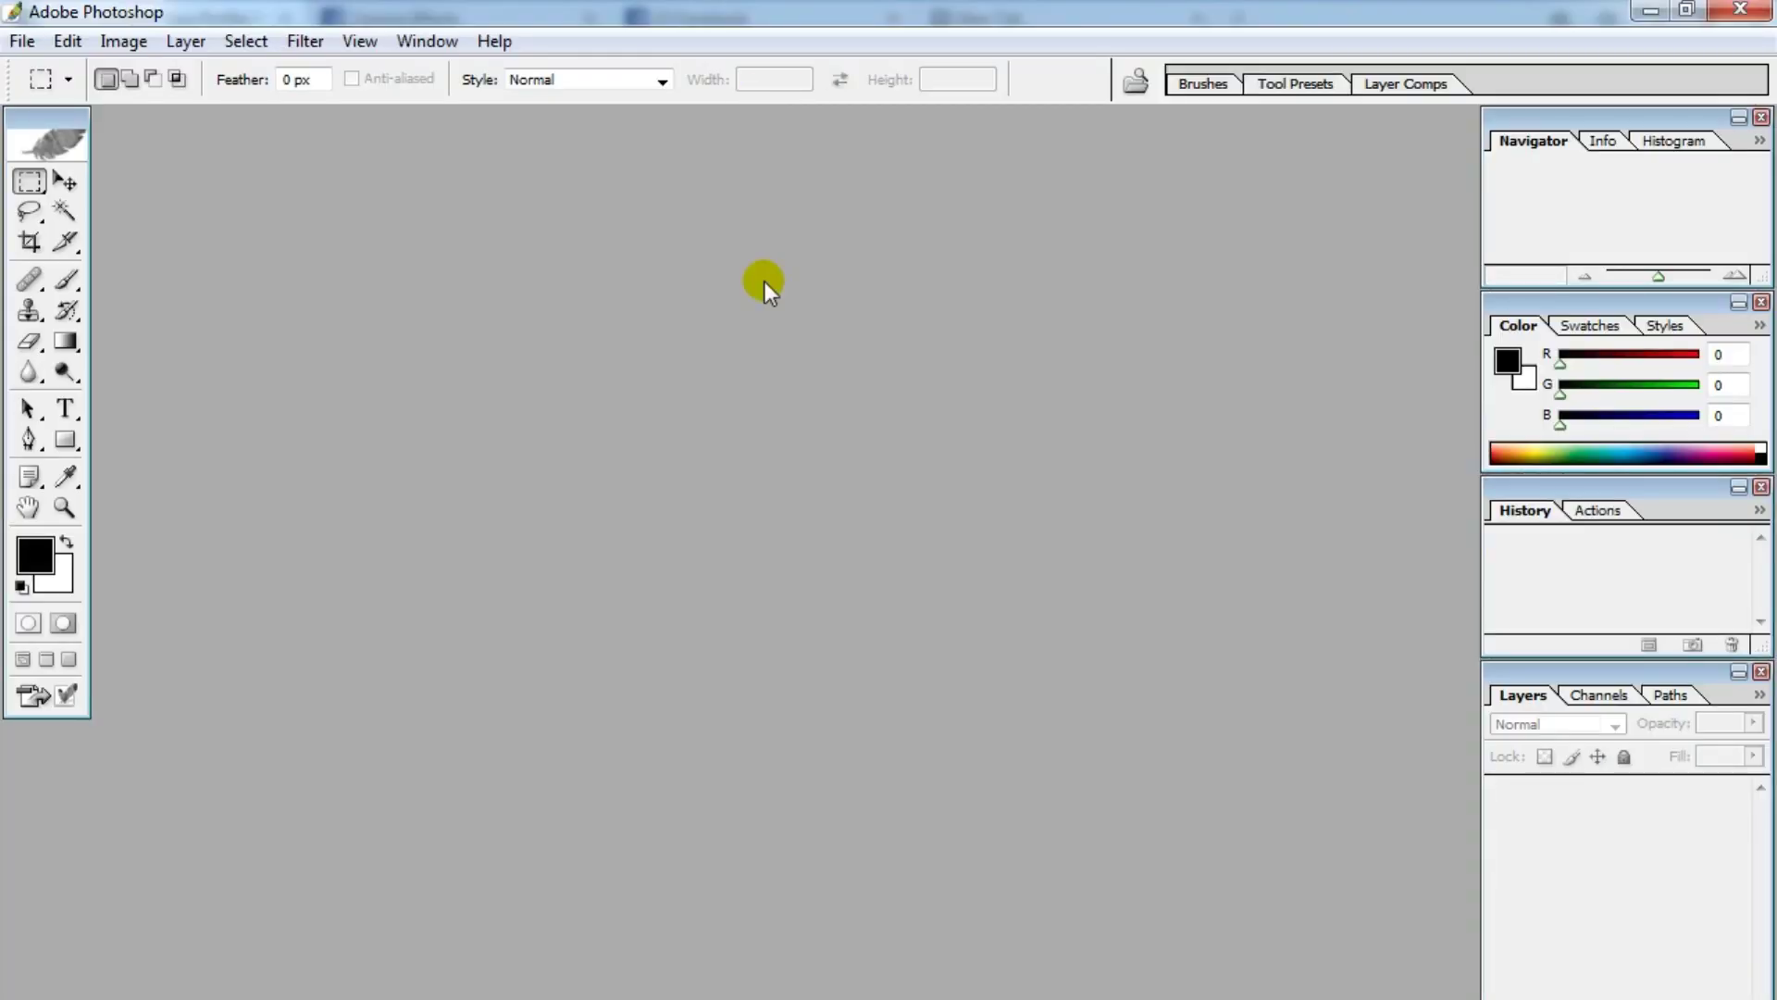
- Switch to Photoshop, create a new document with transparent background contents, and maximize its window
key(ctrl+n)
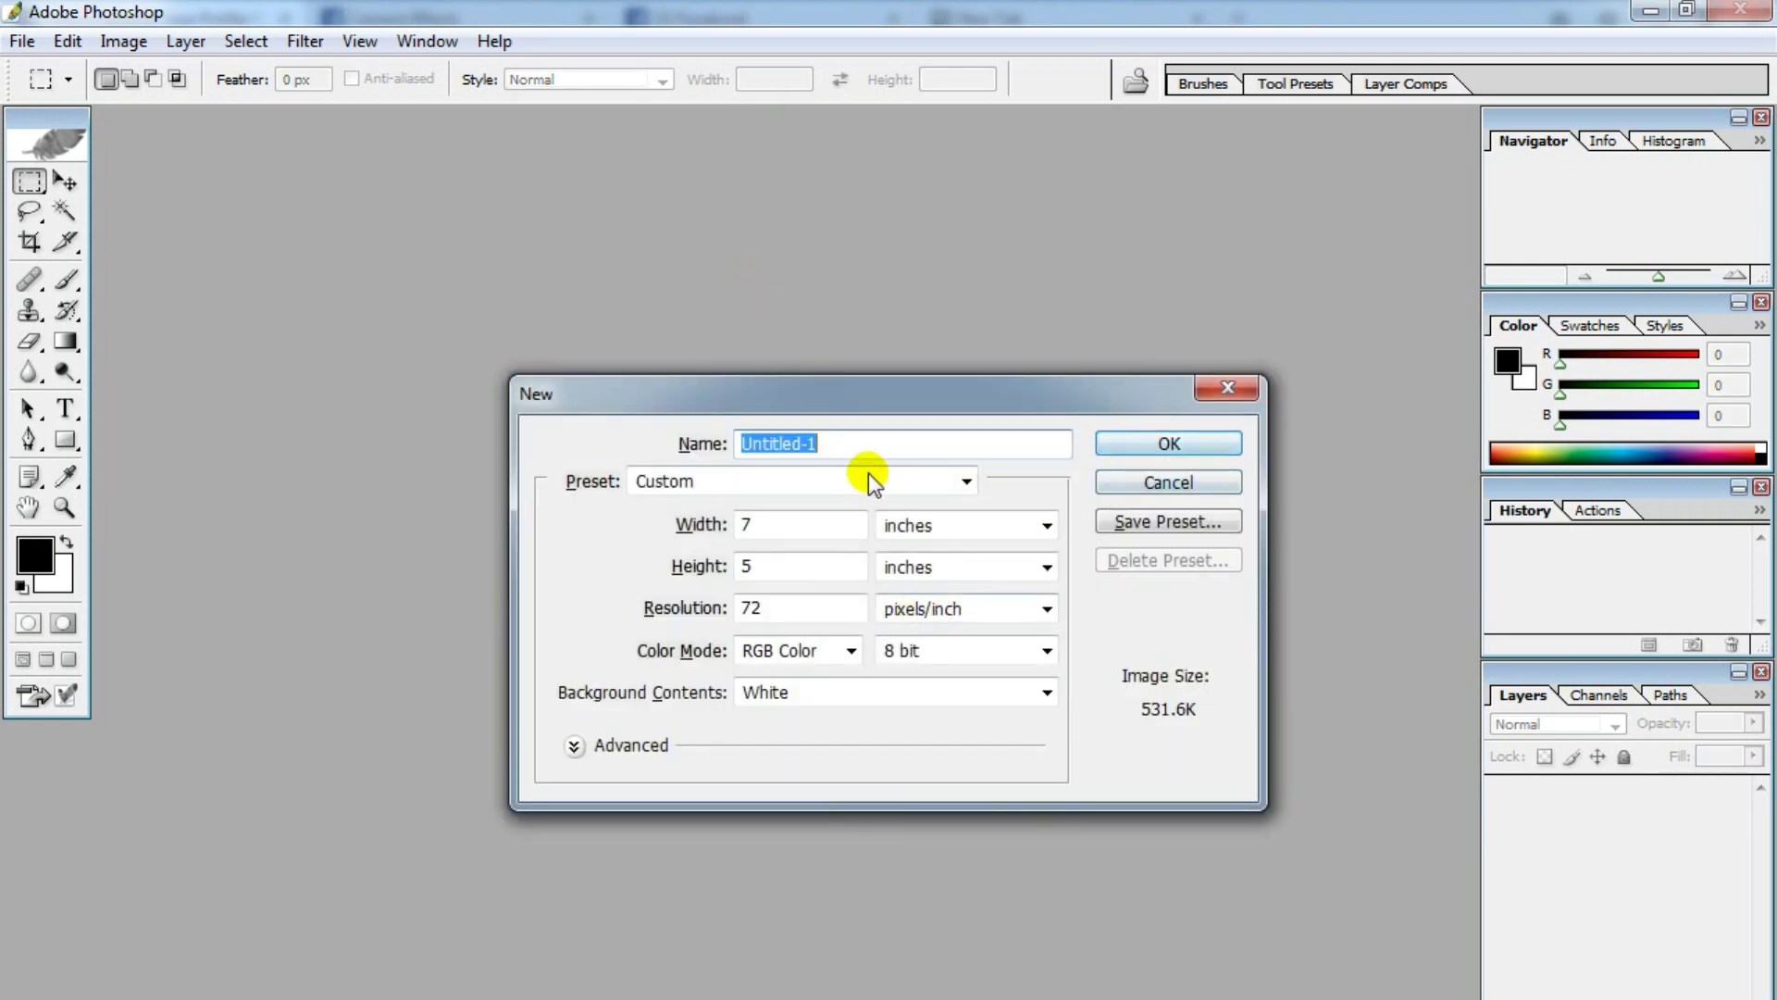
drag(784, 395, 746, 265)
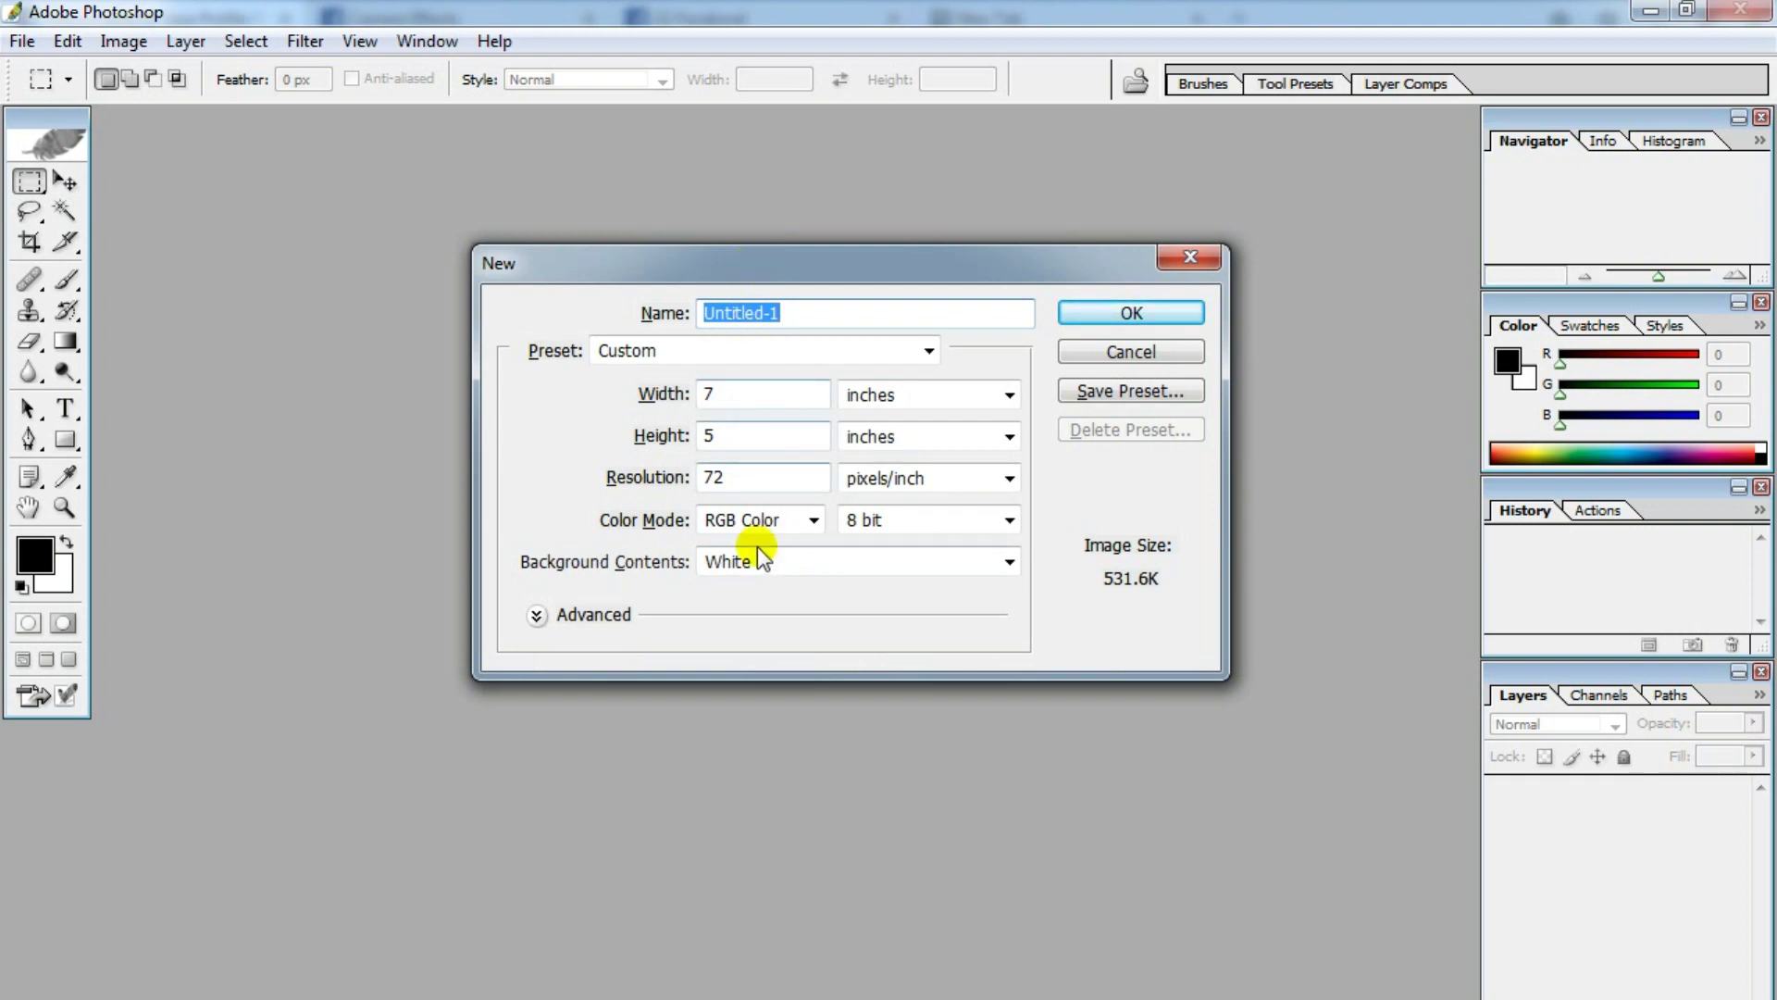
click(706, 567)
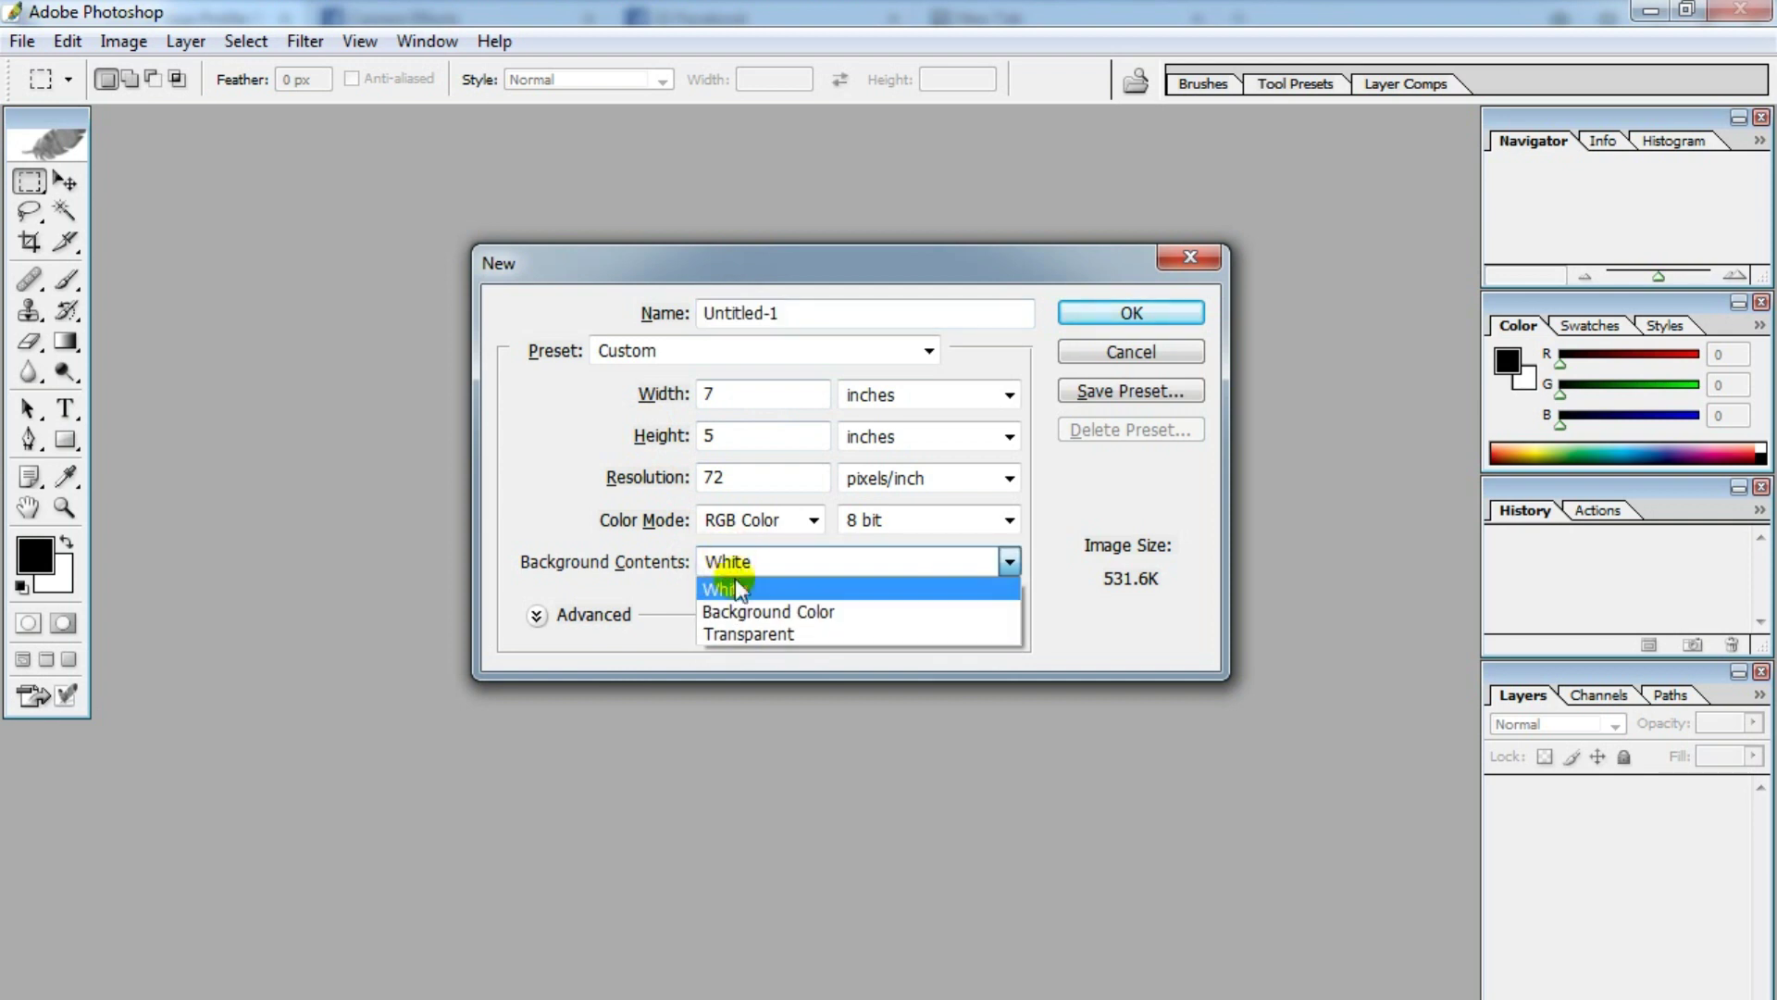
click(754, 635)
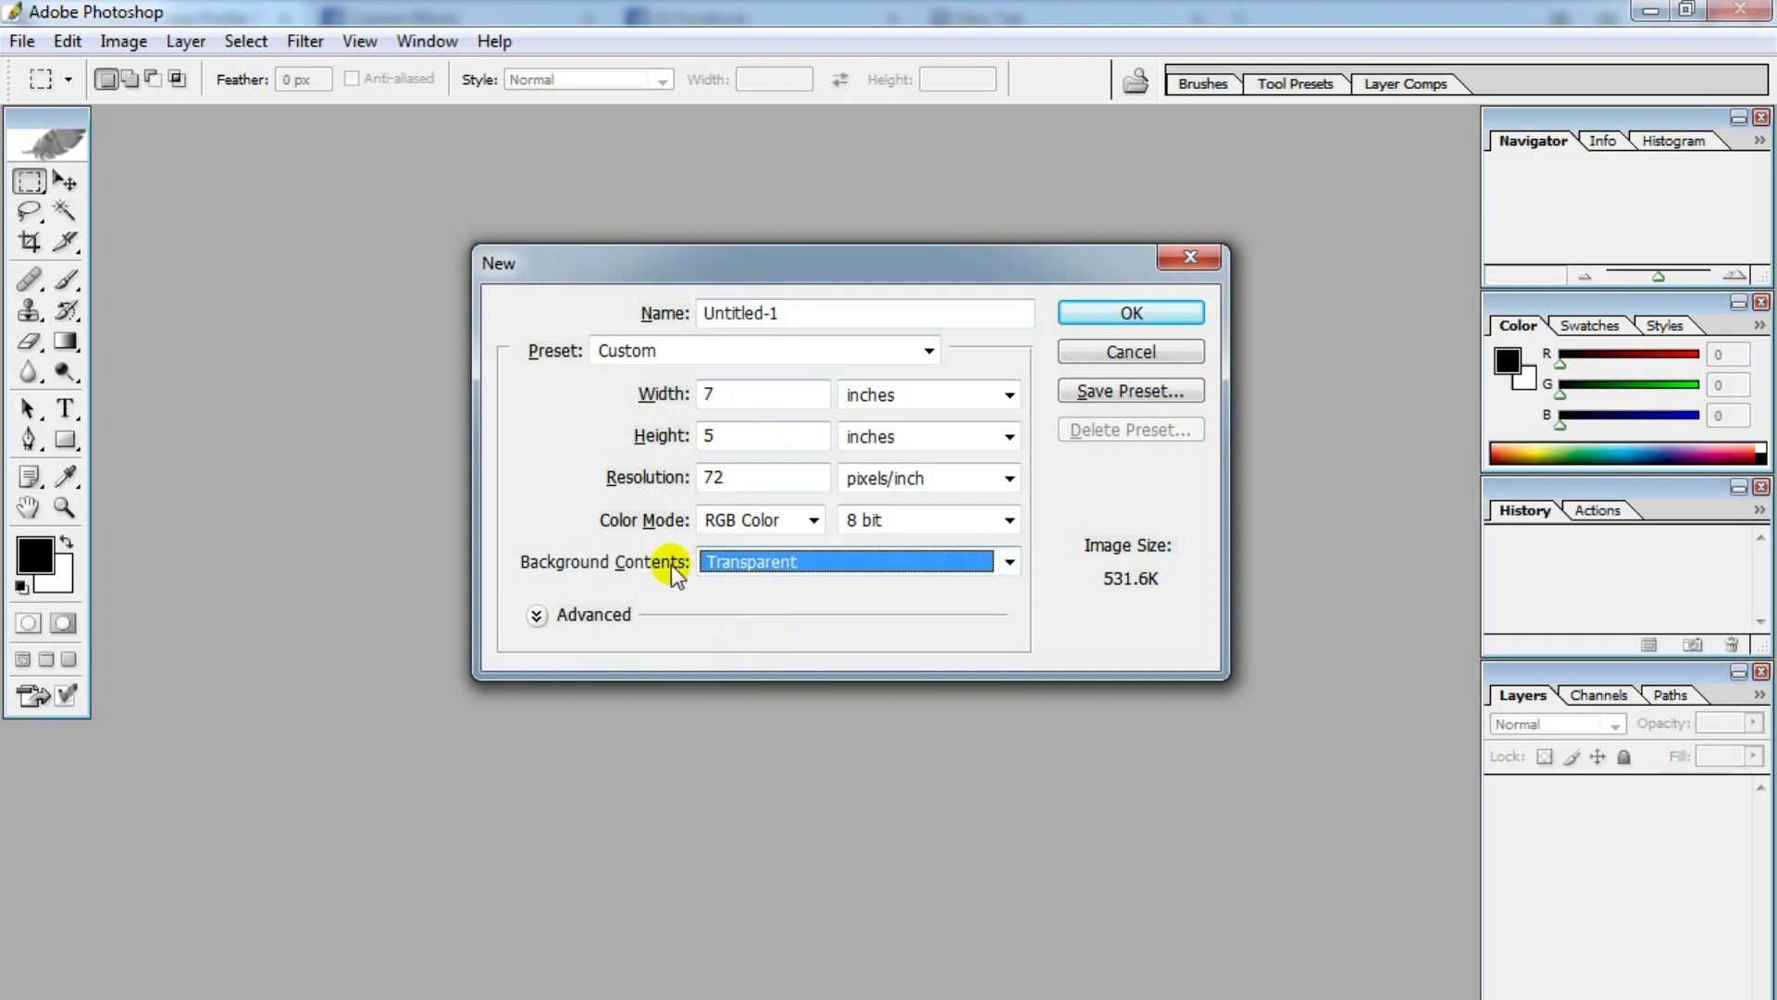
click(1126, 311)
drag(611, 134, 956, 307)
click(1085, 304)
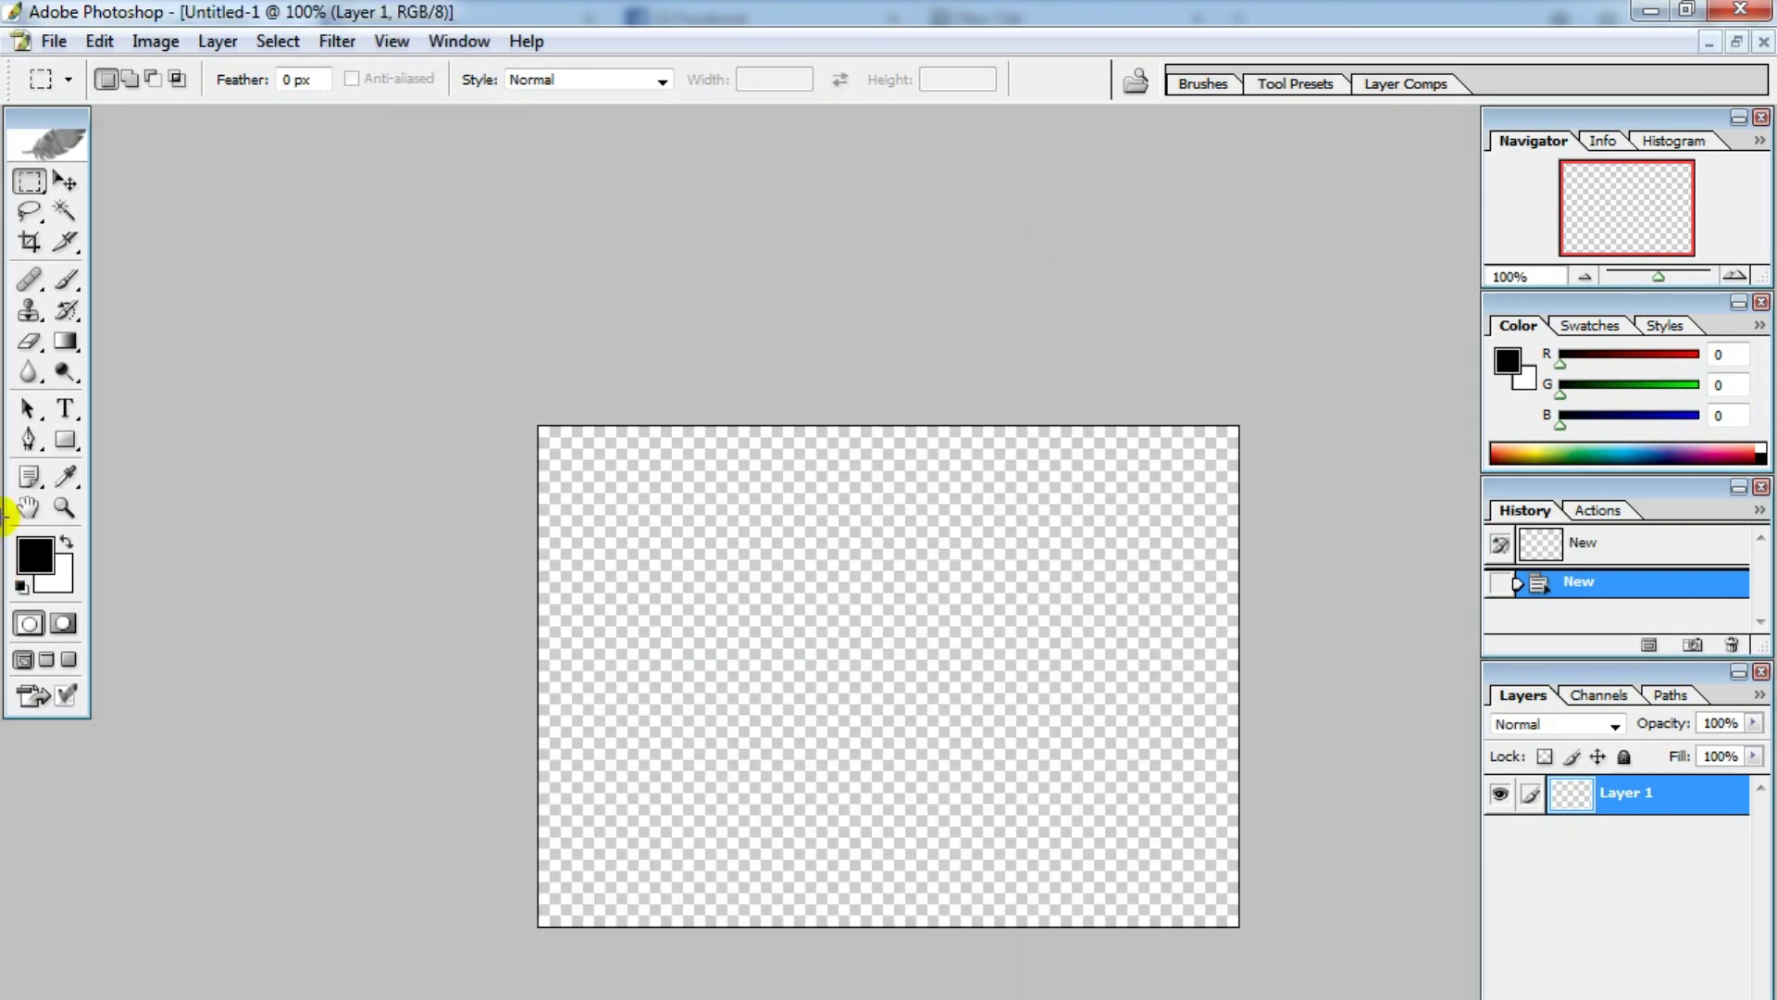
- Crop the blank canvas to 800 px by 800 px at a resolution of 300 pixels/inch
click(30, 241)
click(181, 81)
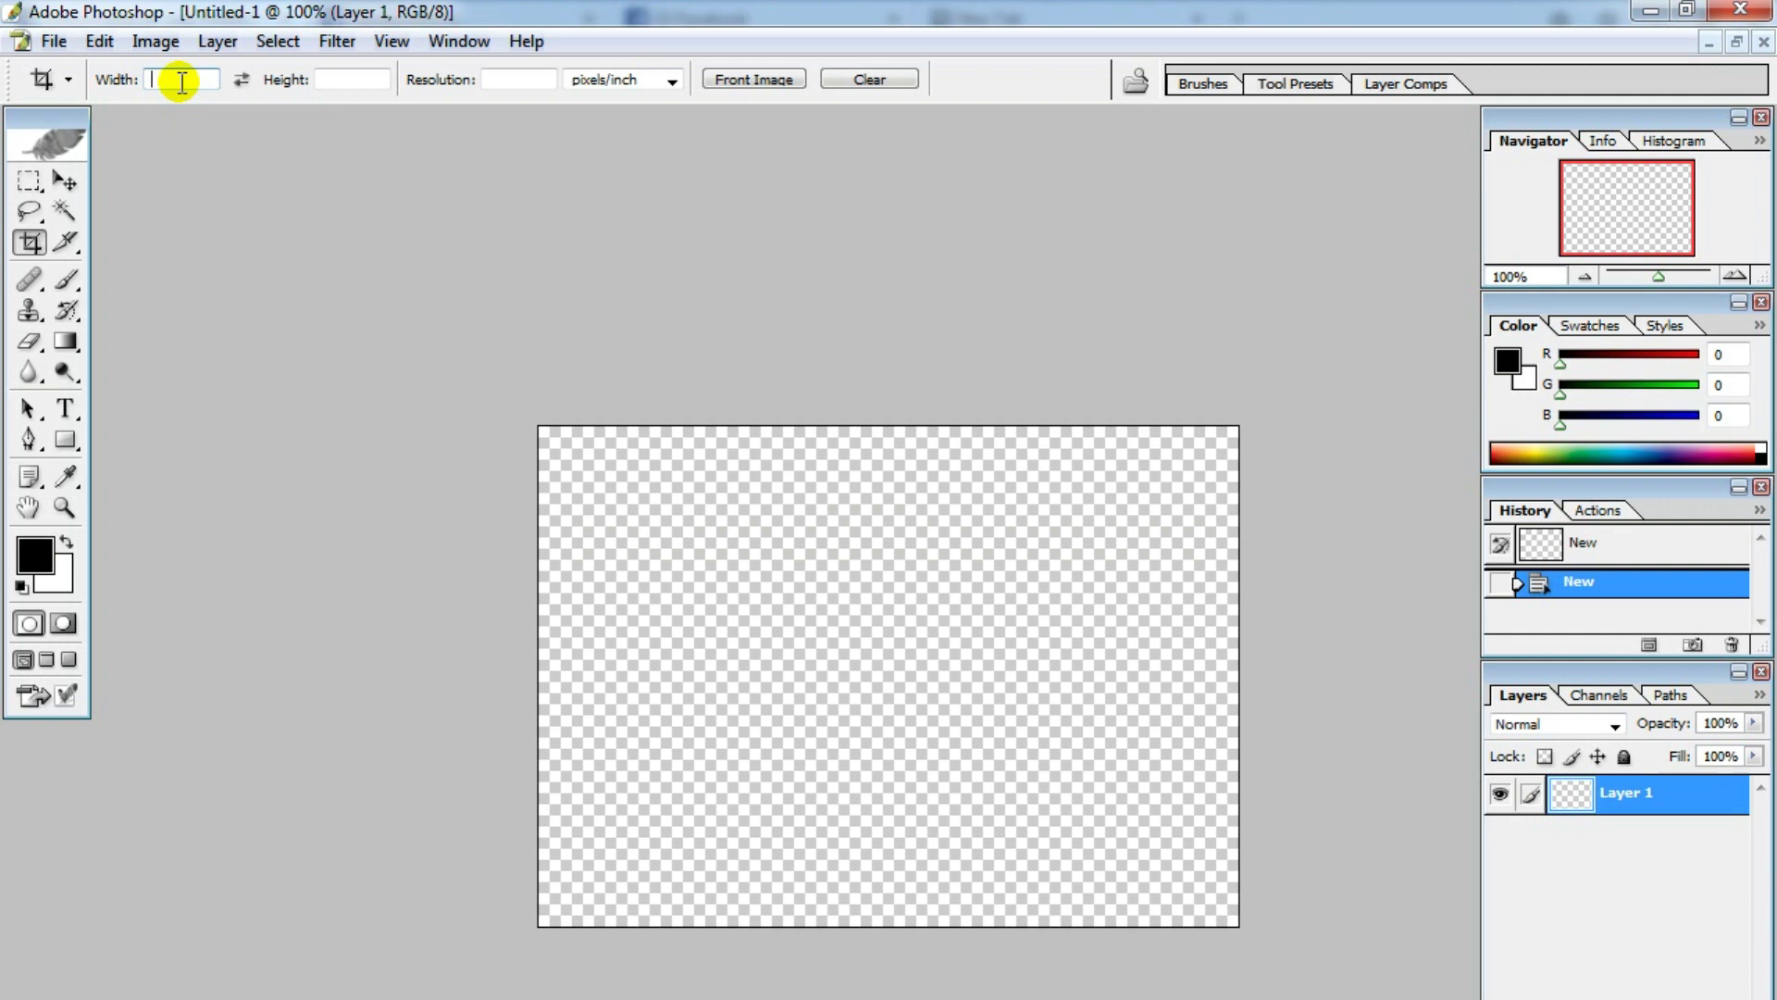
text(00)
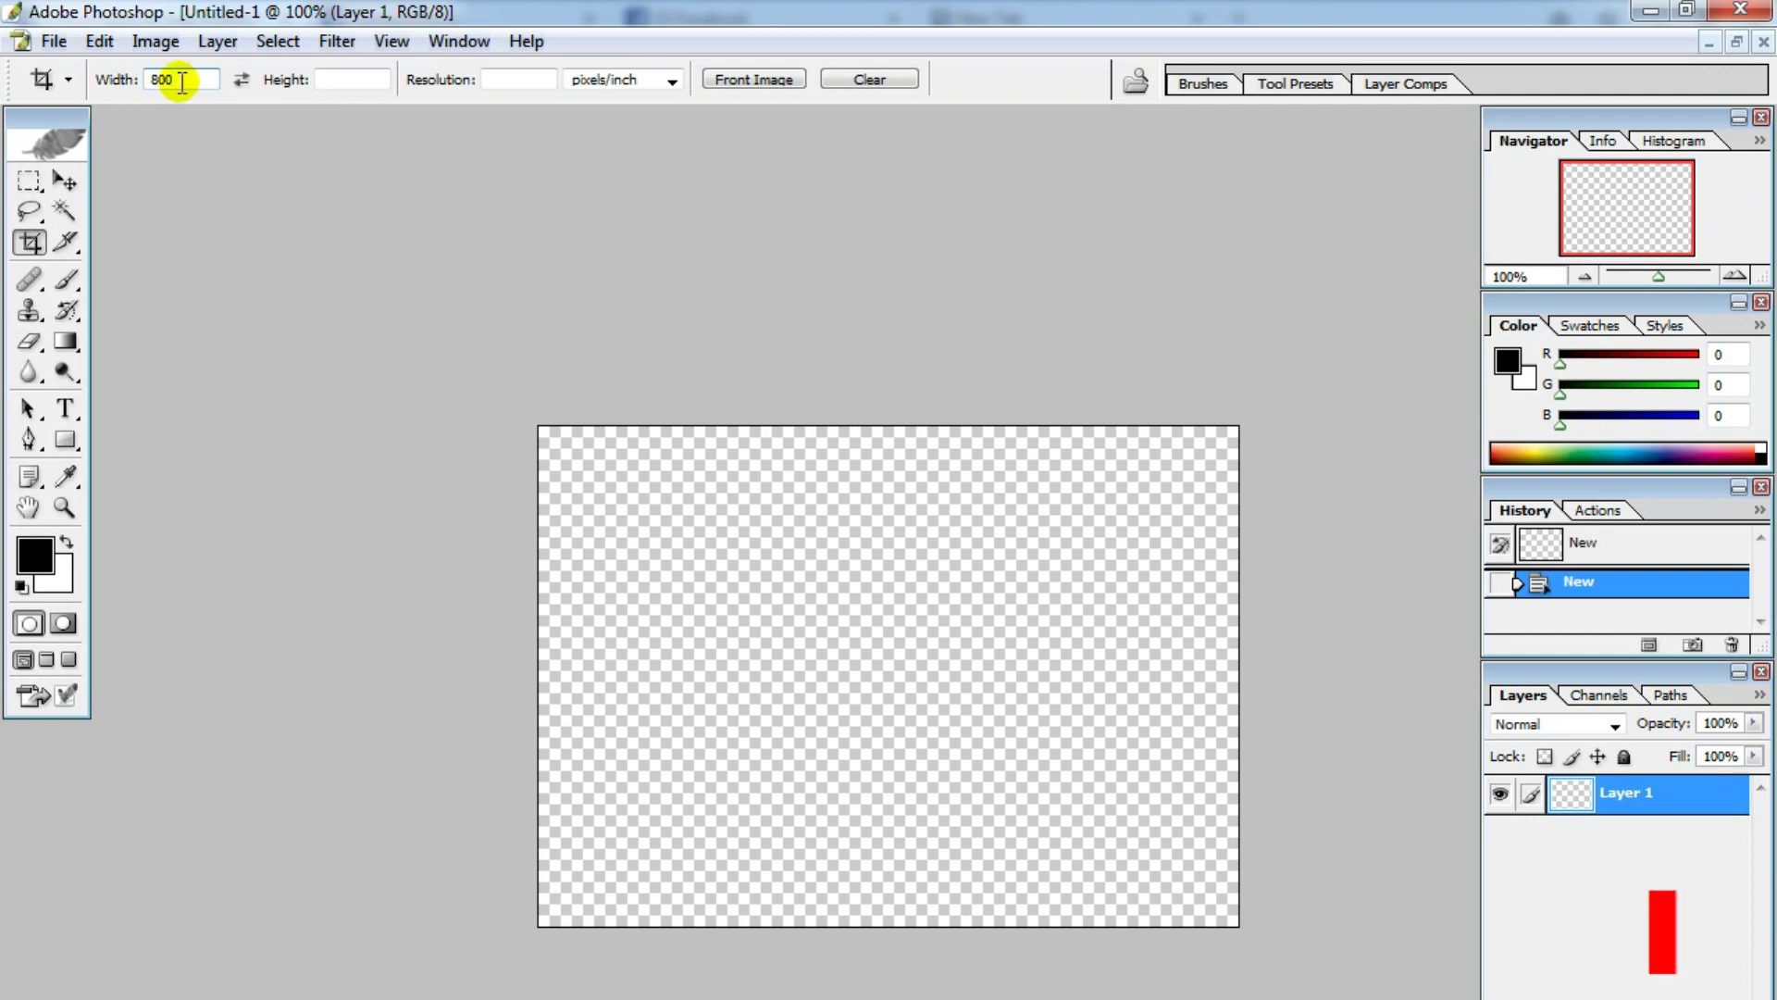
text( px)
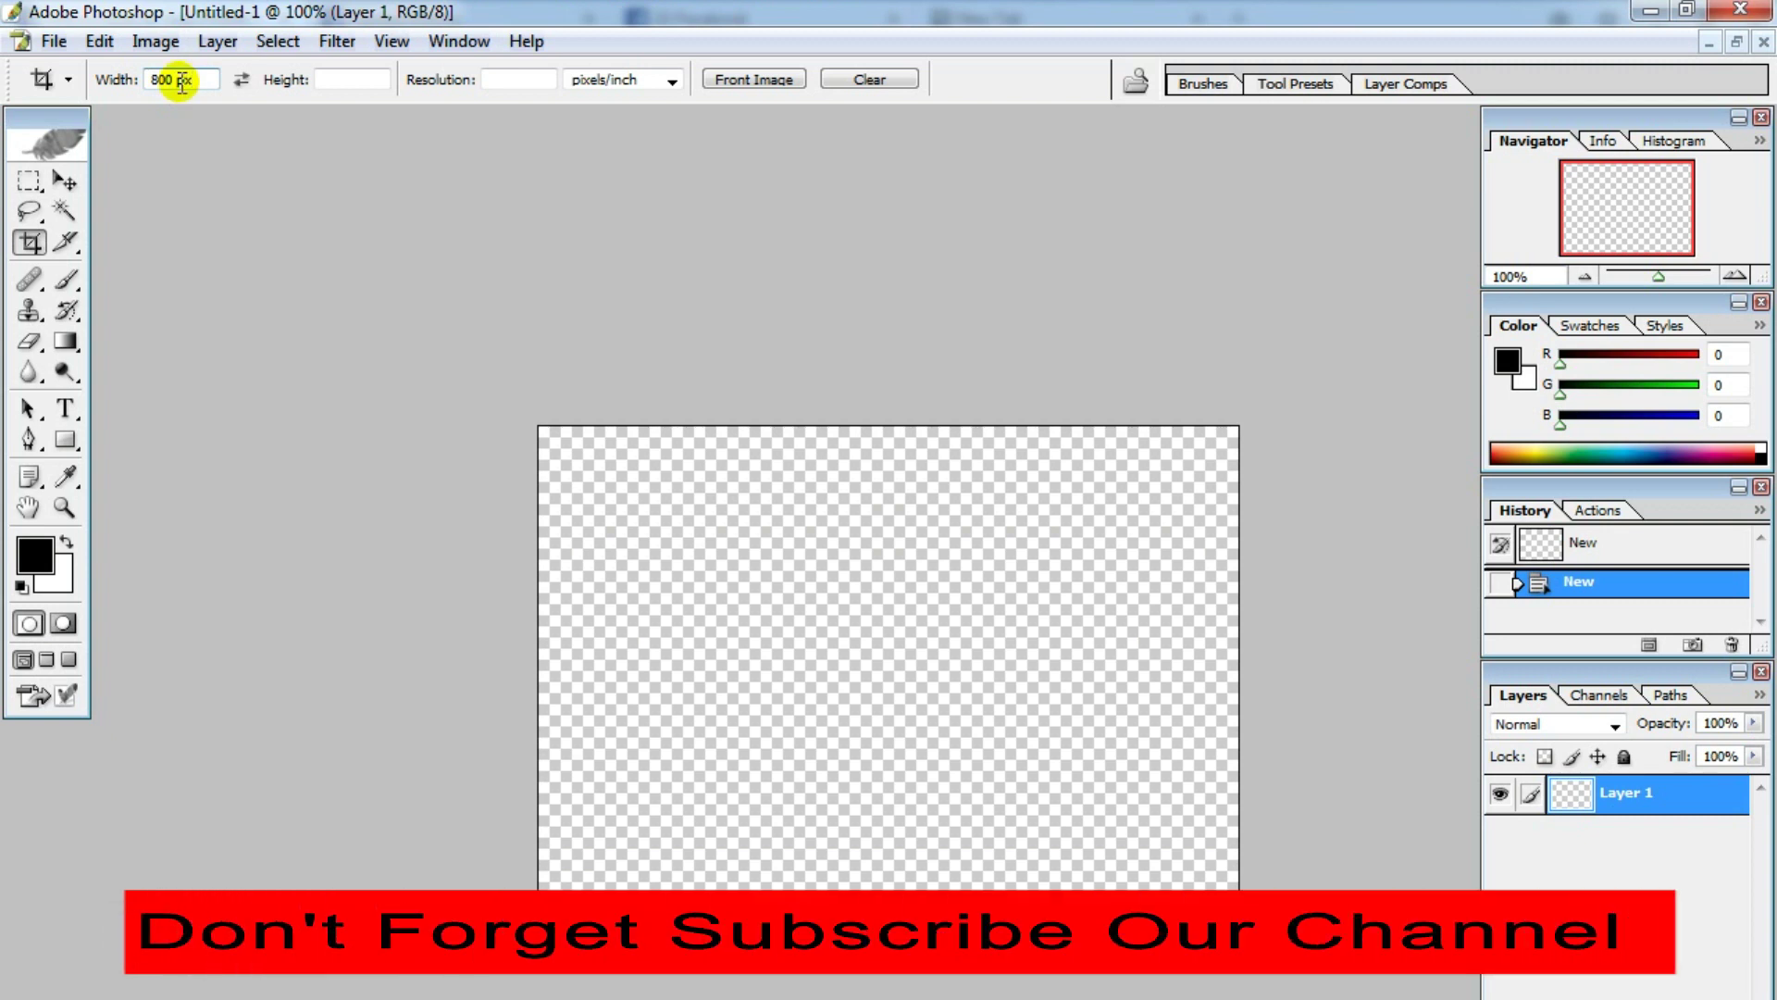
text(800)
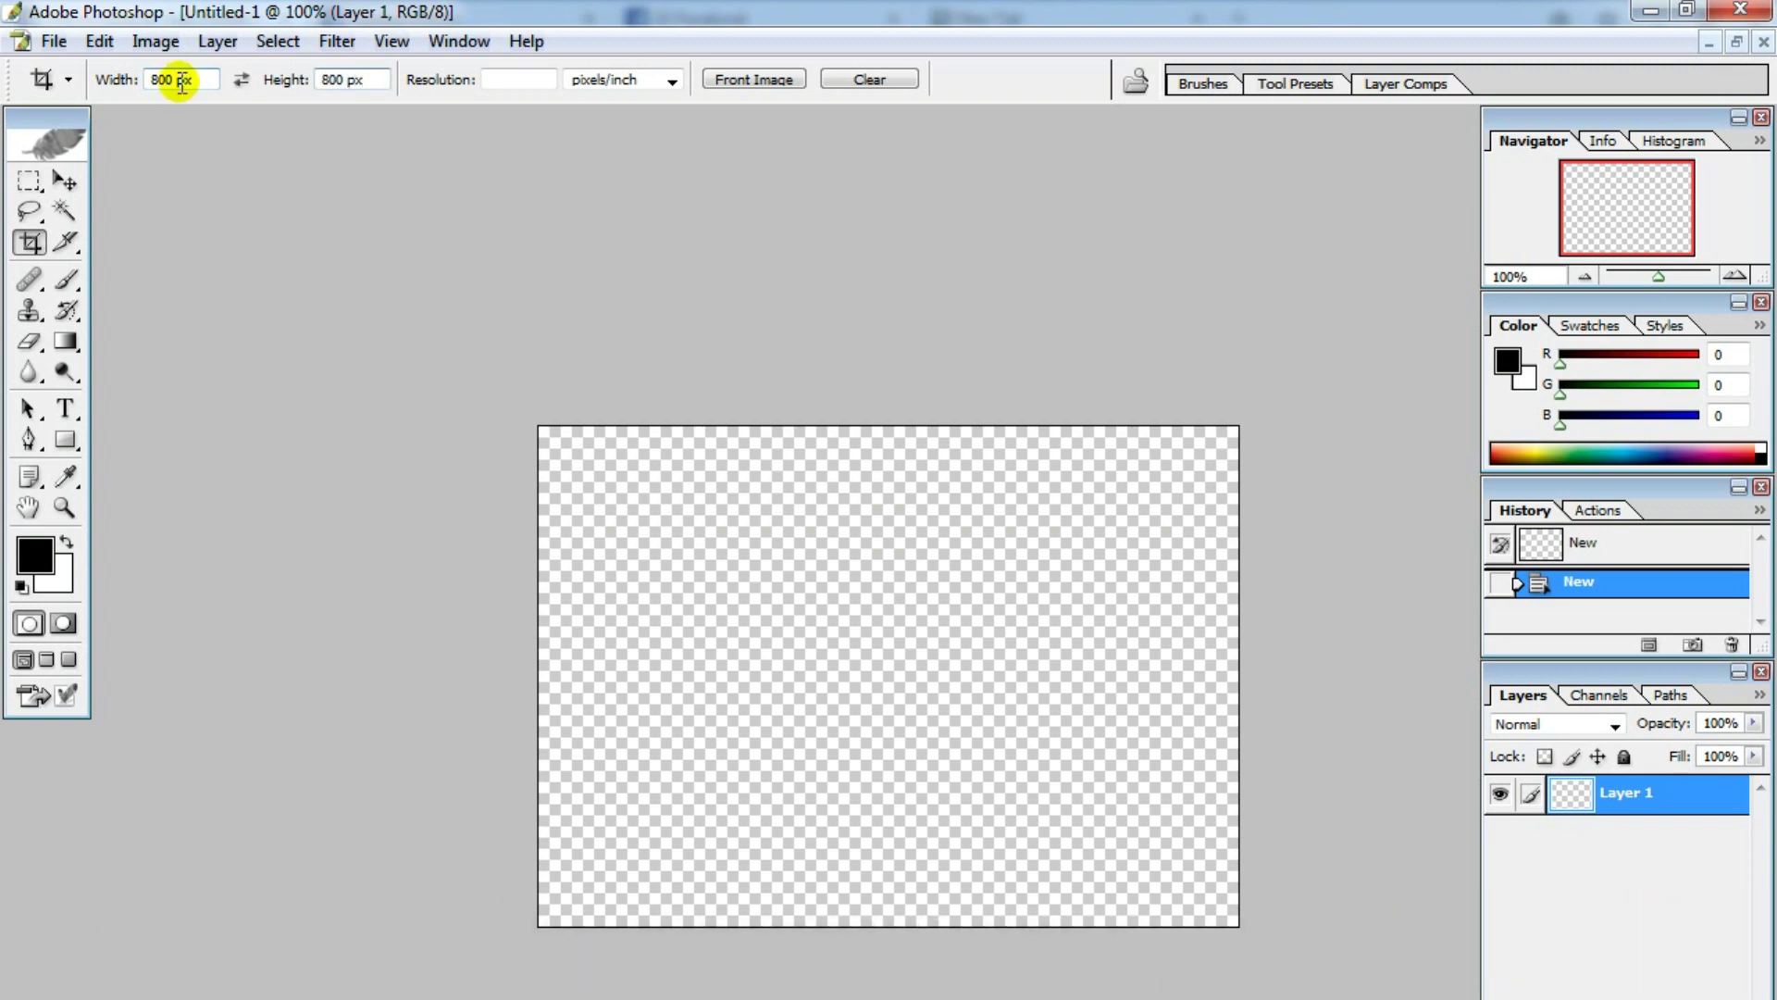
click(495, 80)
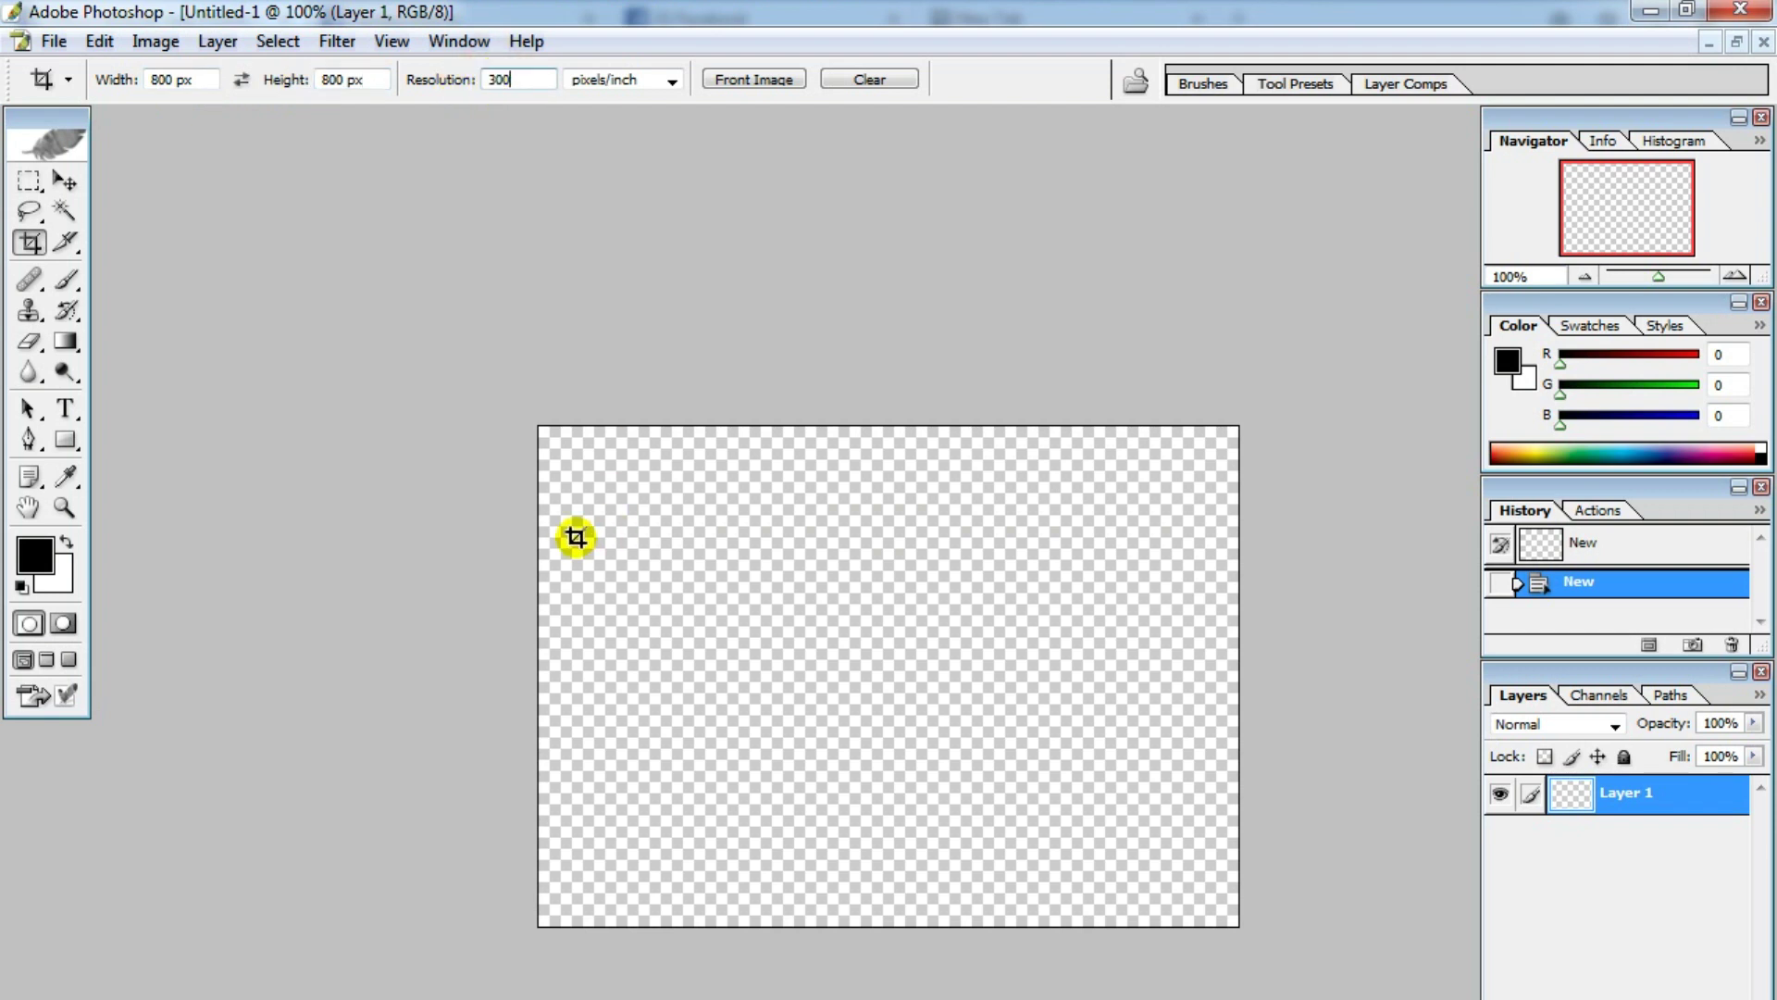
drag(540, 496, 972, 926)
key(Return)
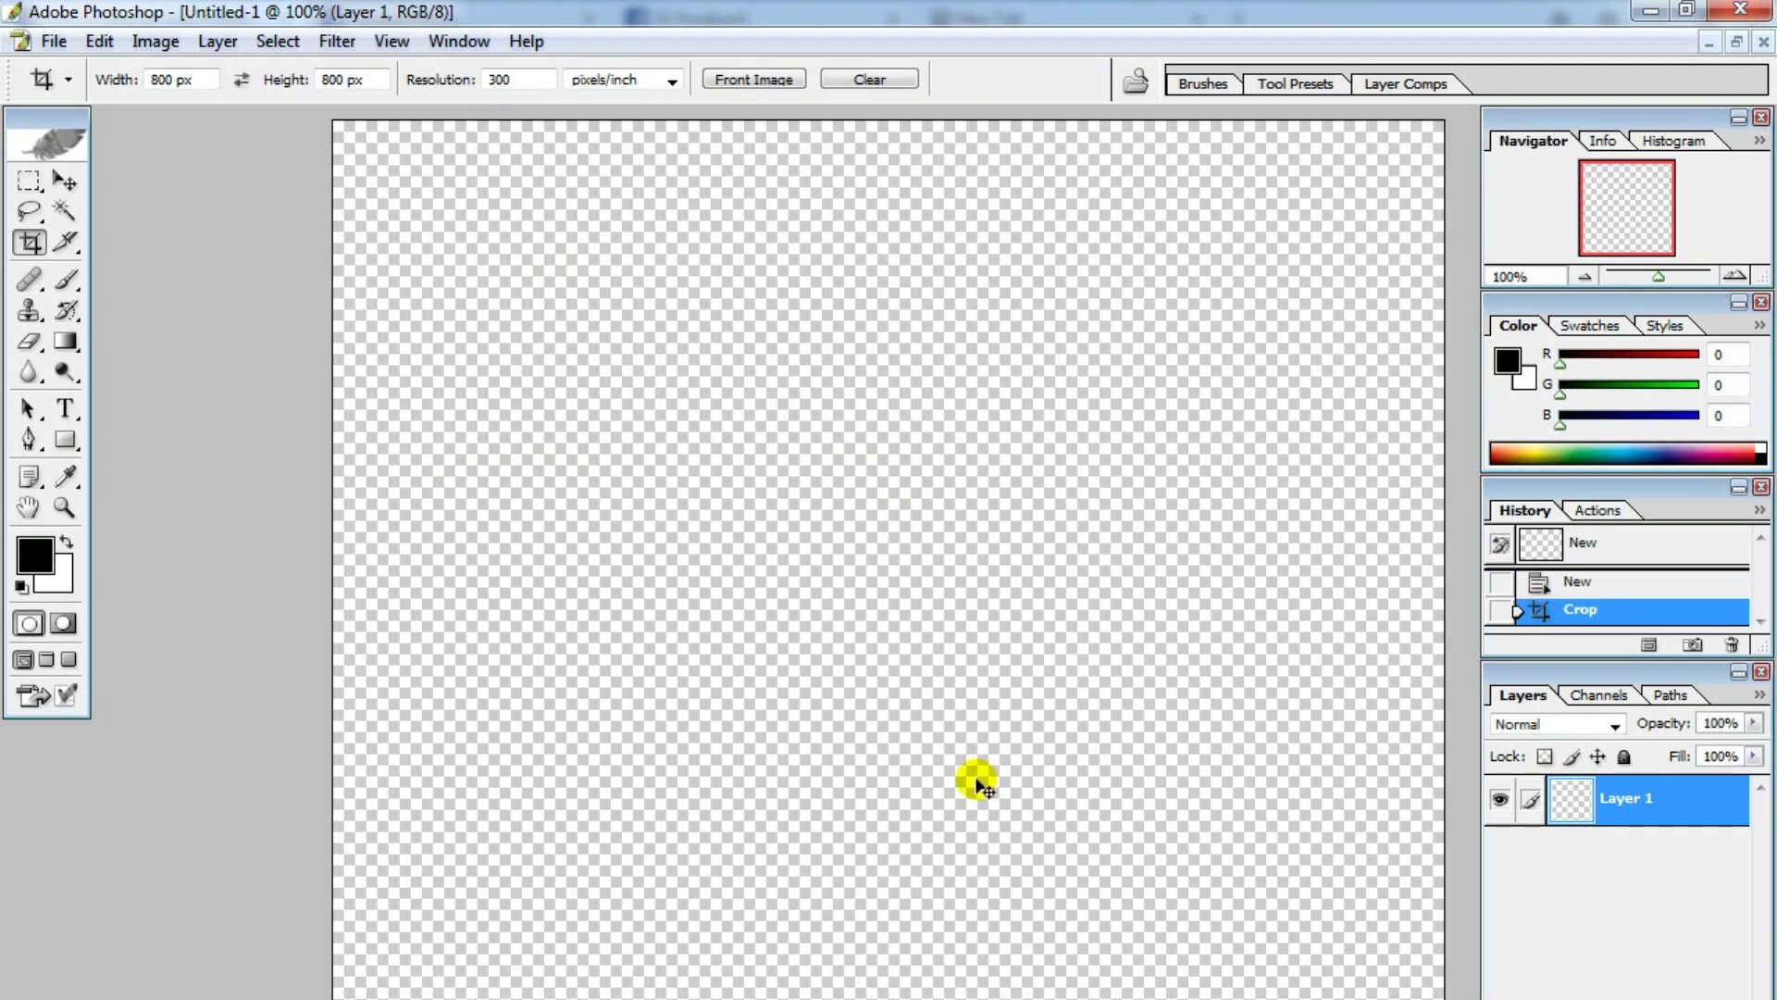
key(ctrl+minus)
key(ctrl+minus)
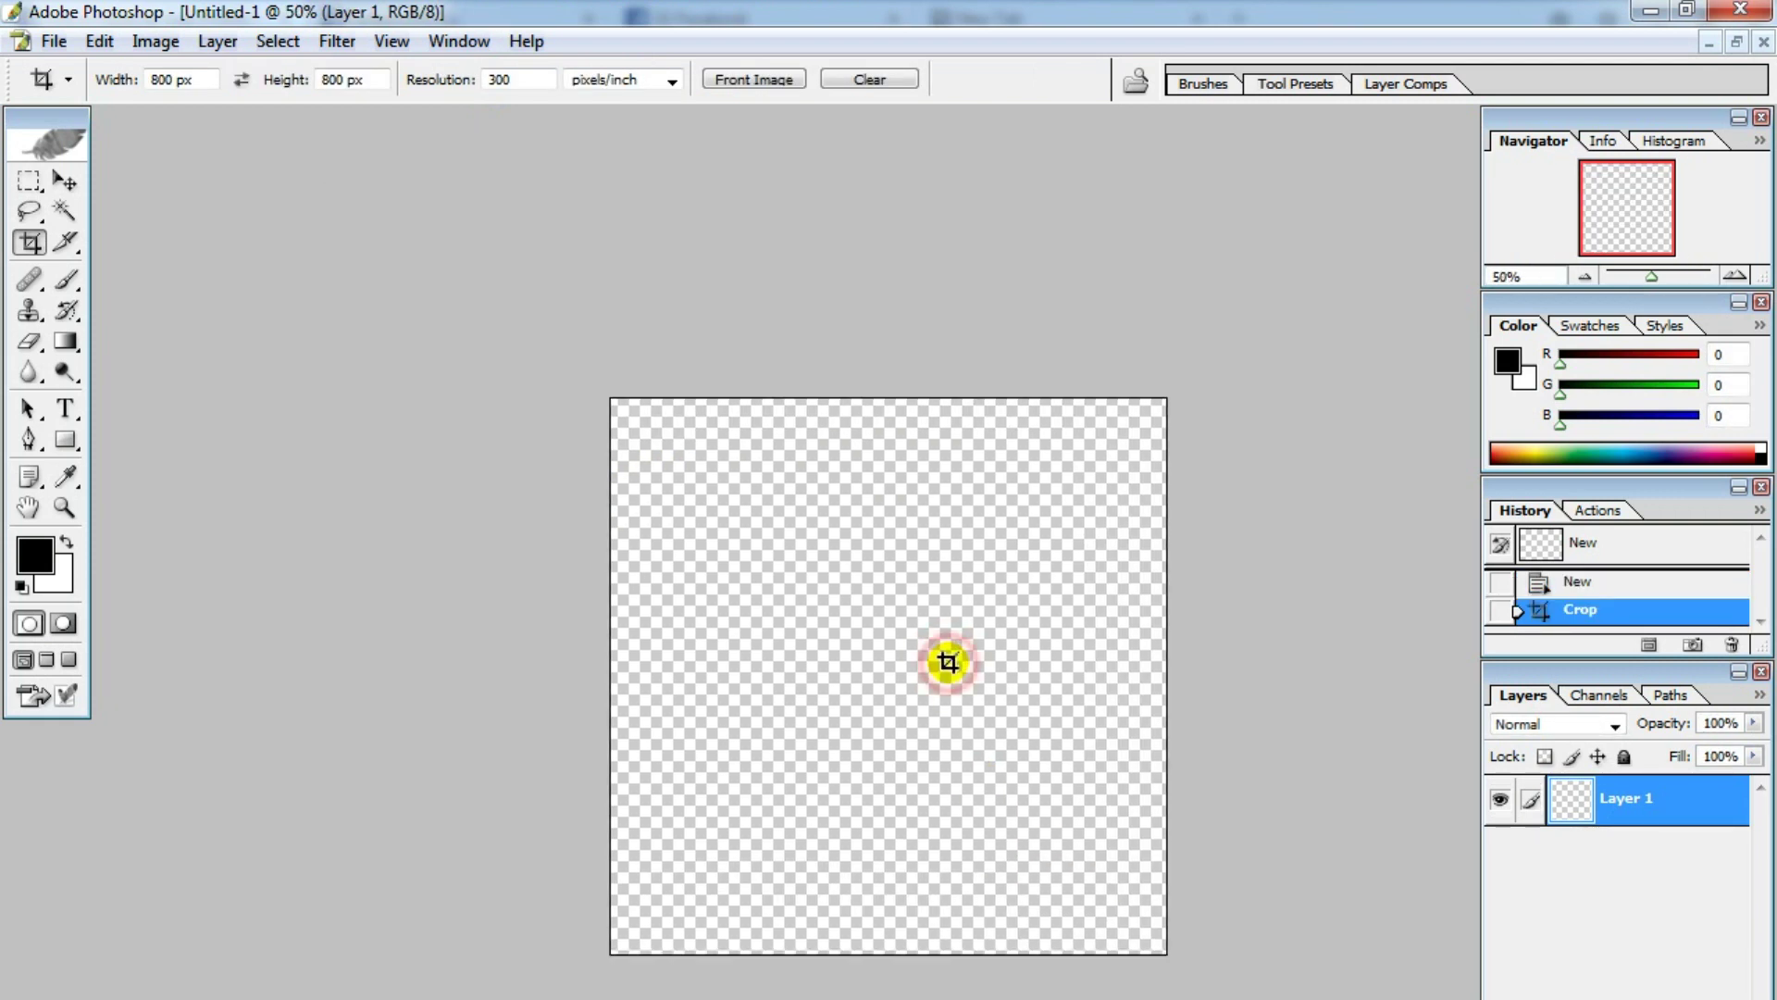
- Open the photo ggggg from the desktop's My Pic folder in Photoshop
click(1646, 15)
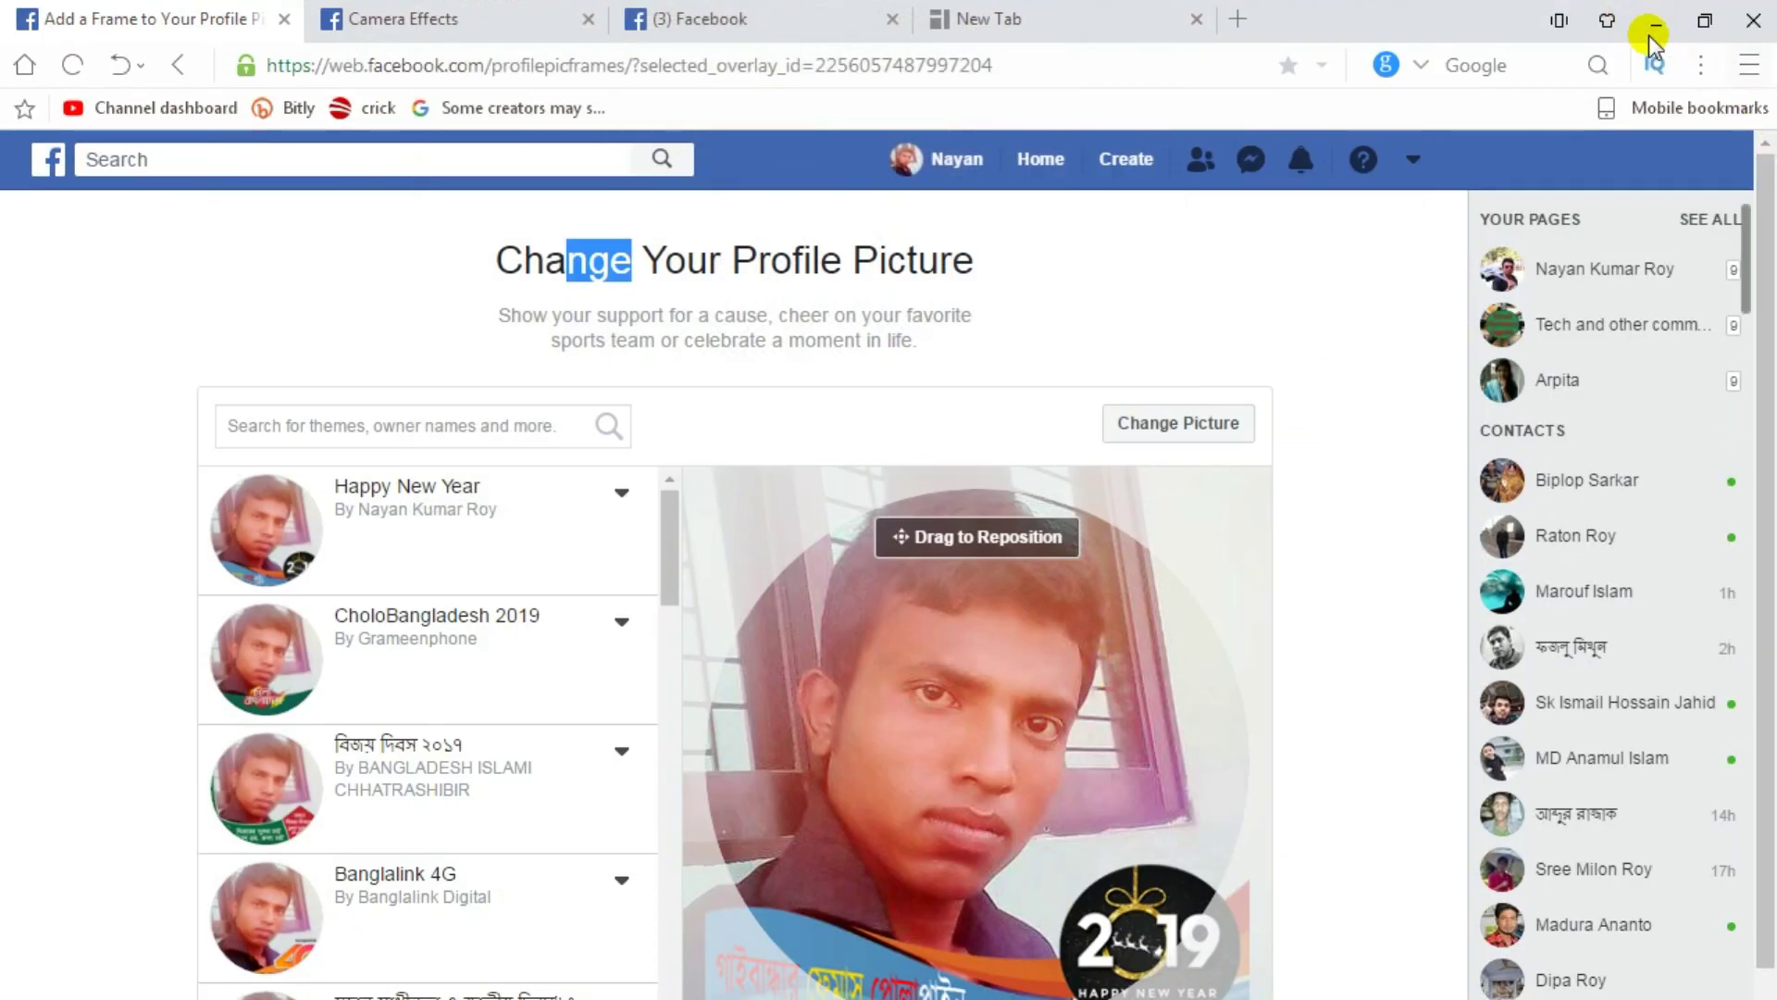
click(1650, 20)
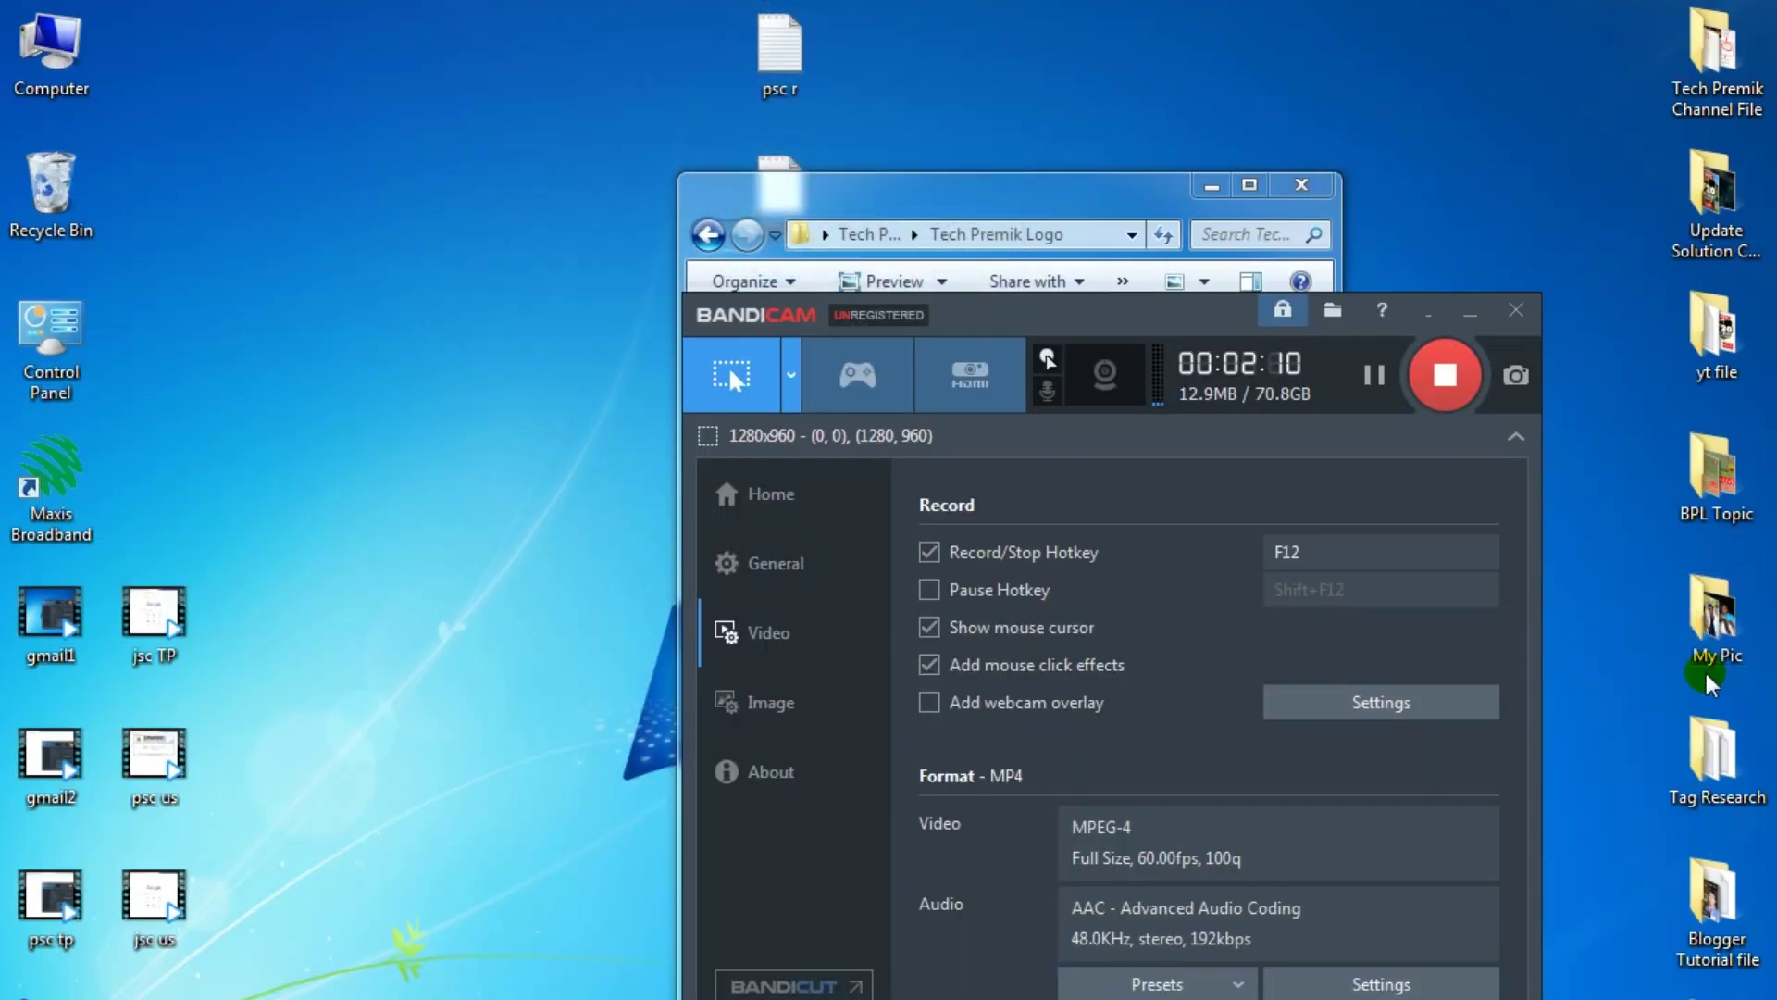
click(1708, 638)
double_click(1708, 639)
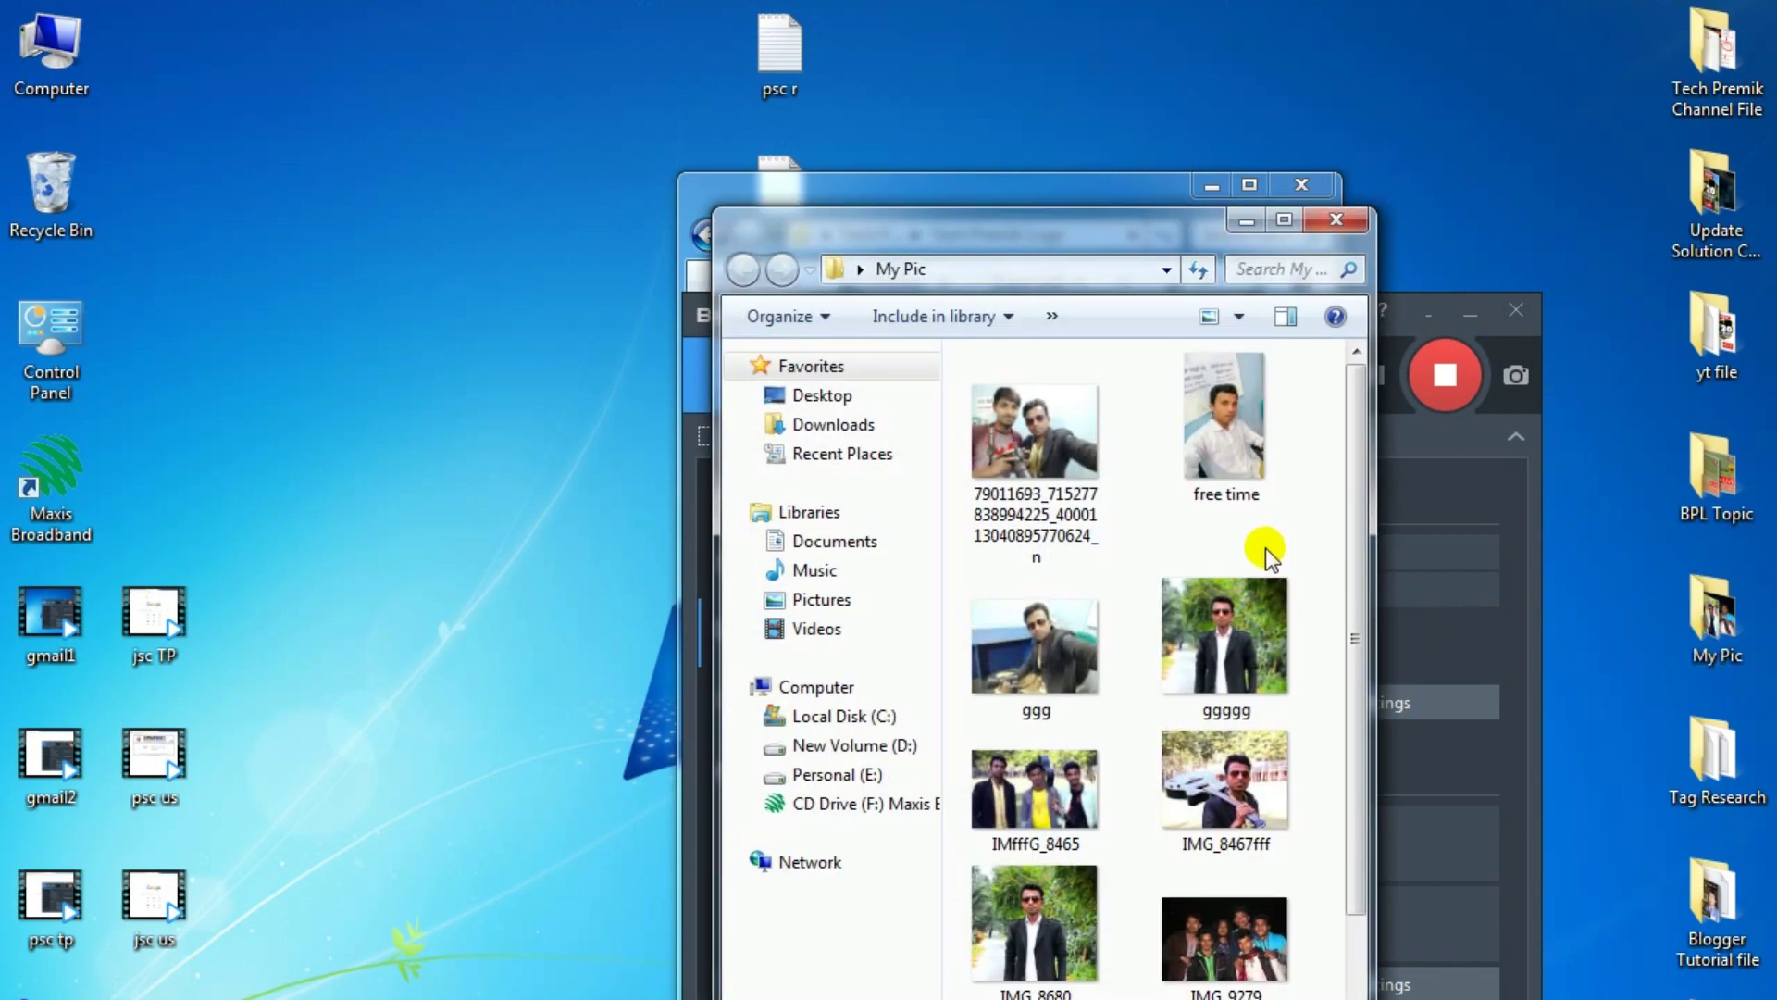
click(1234, 666)
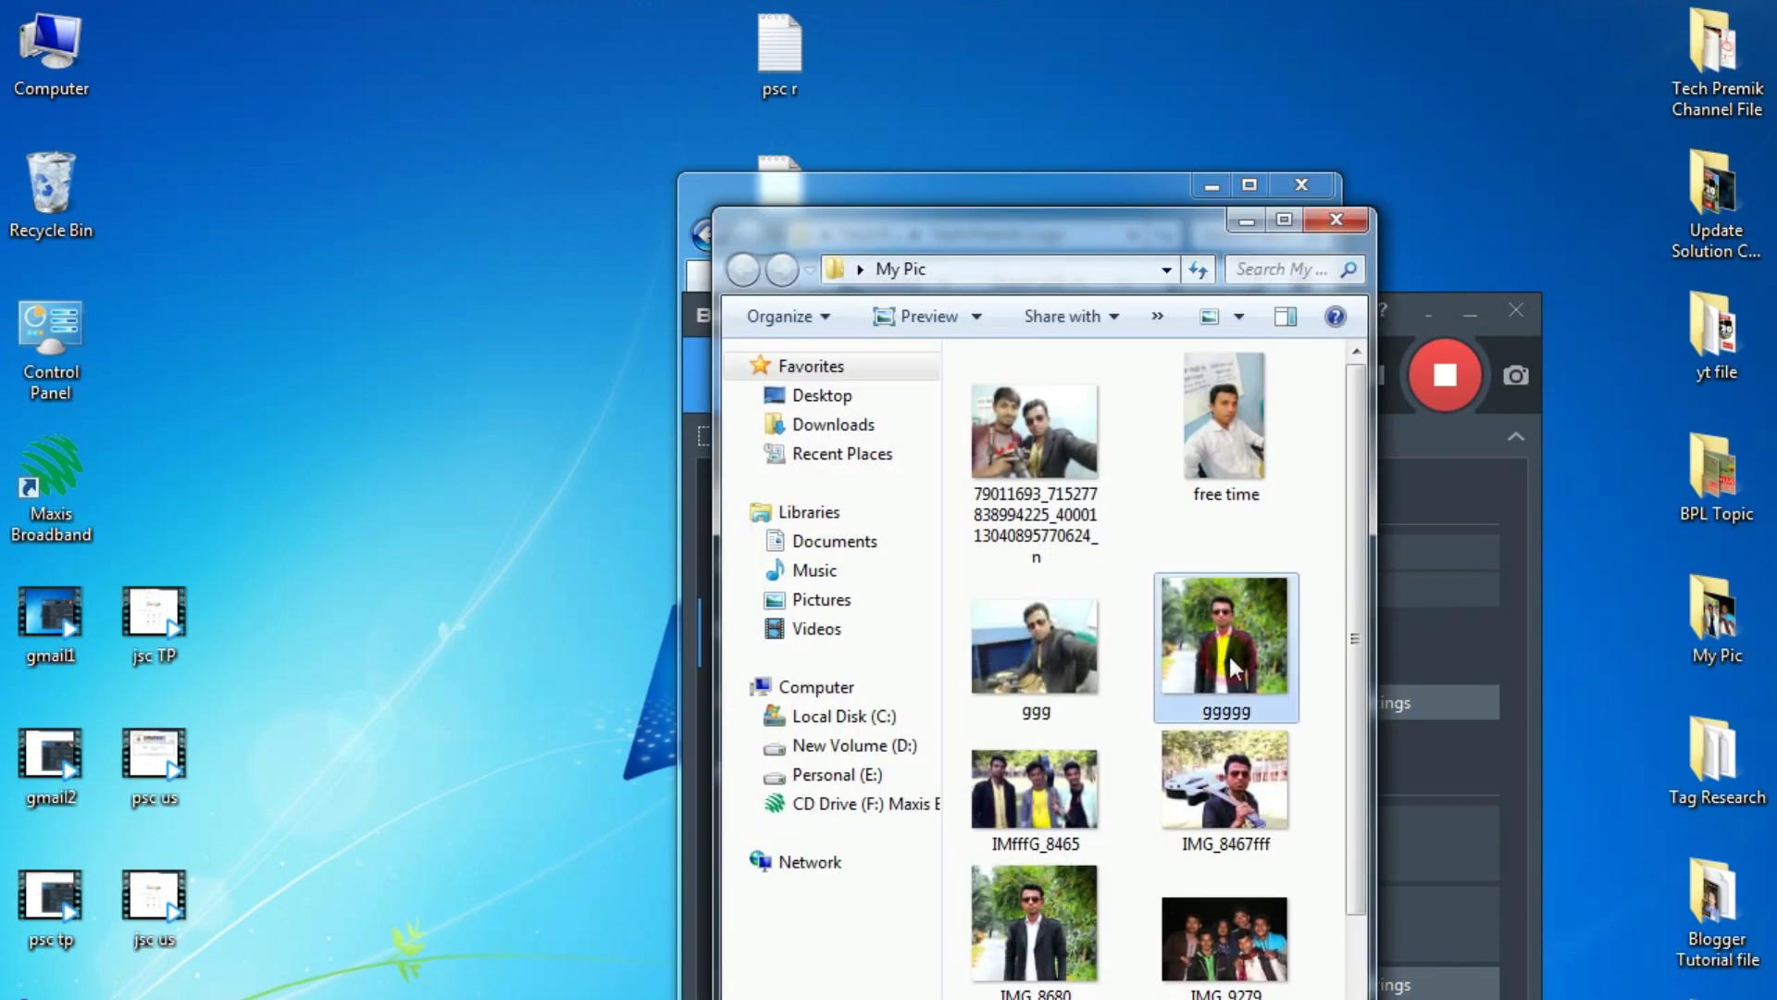
click(1231, 777)
click(1224, 615)
click(1221, 785)
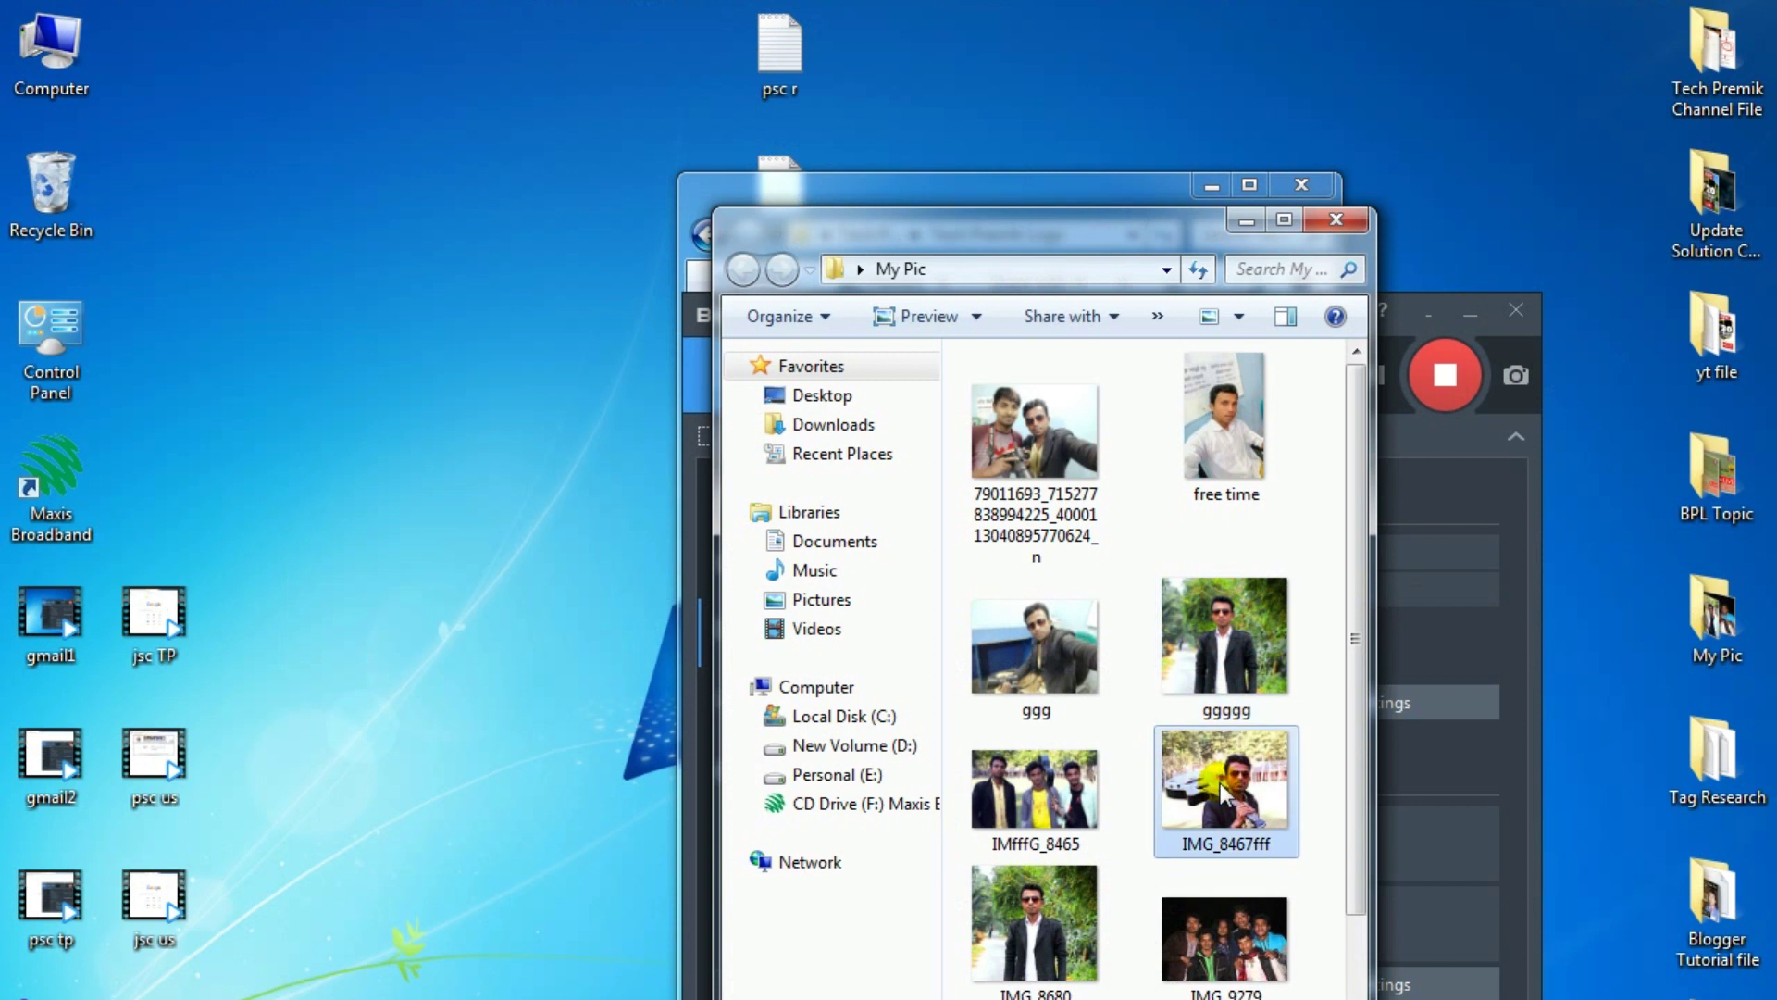
scroll(1217, 781, down, 3)
scroll(1217, 781, up, 3)
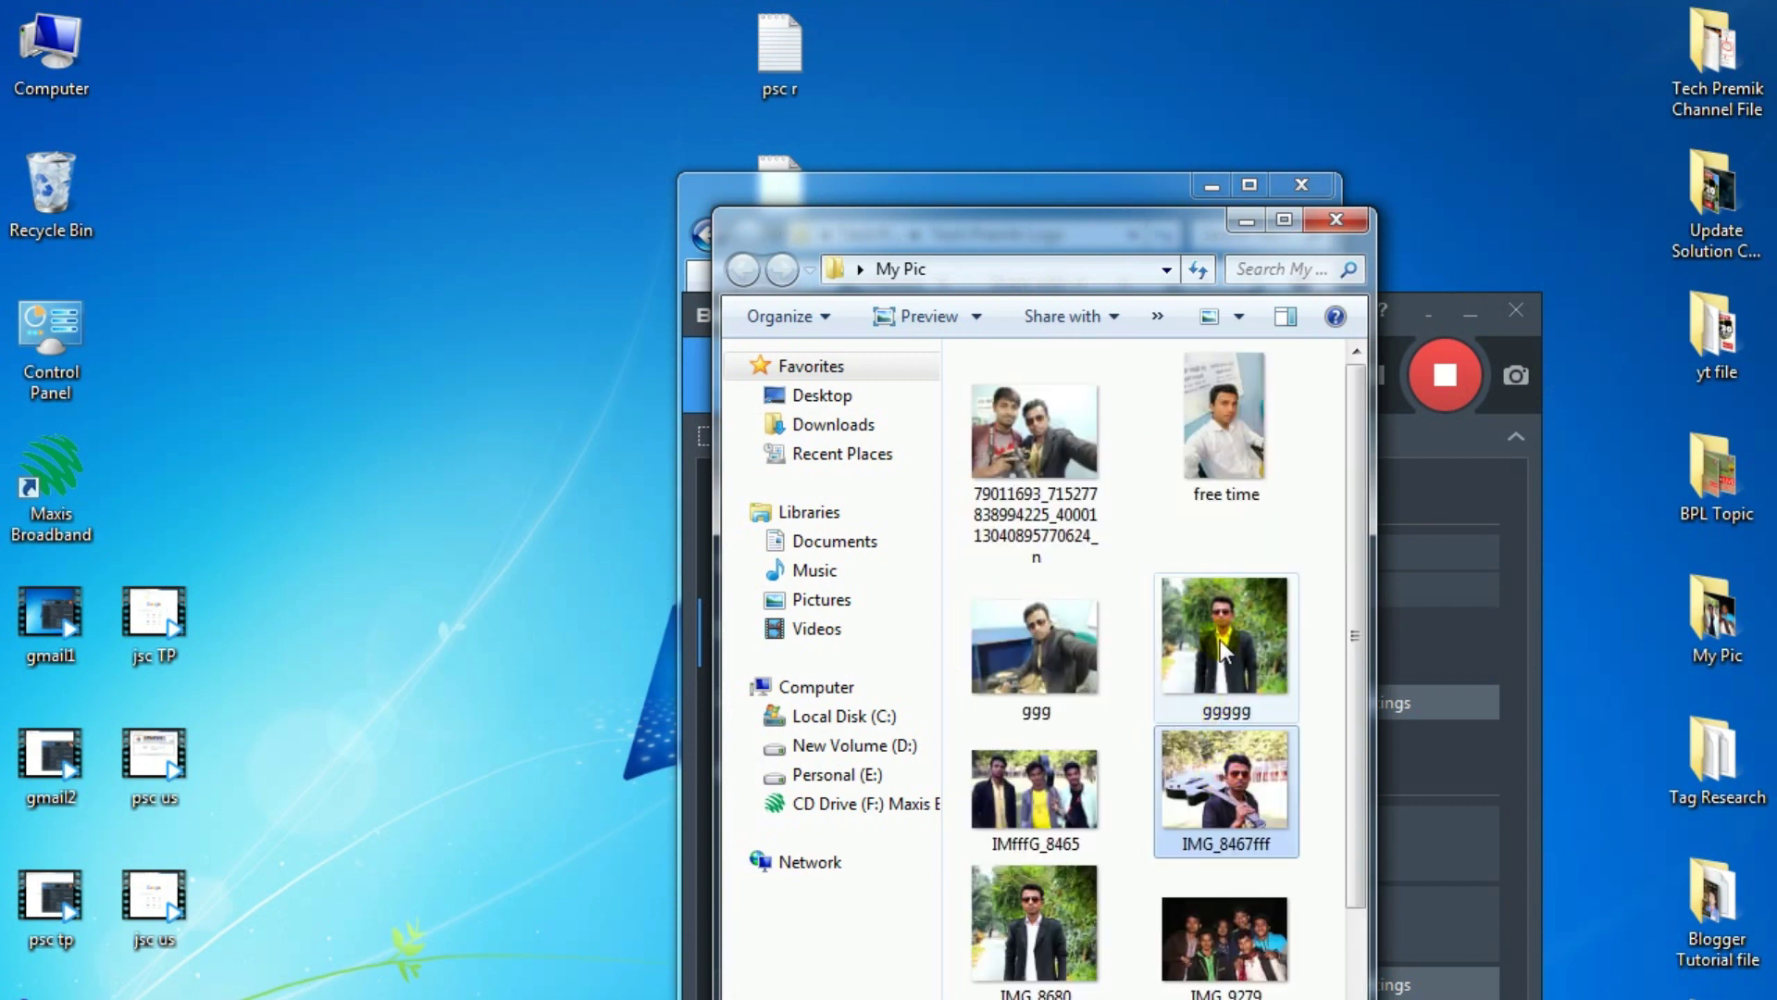
drag(1225, 648, 970, 273)
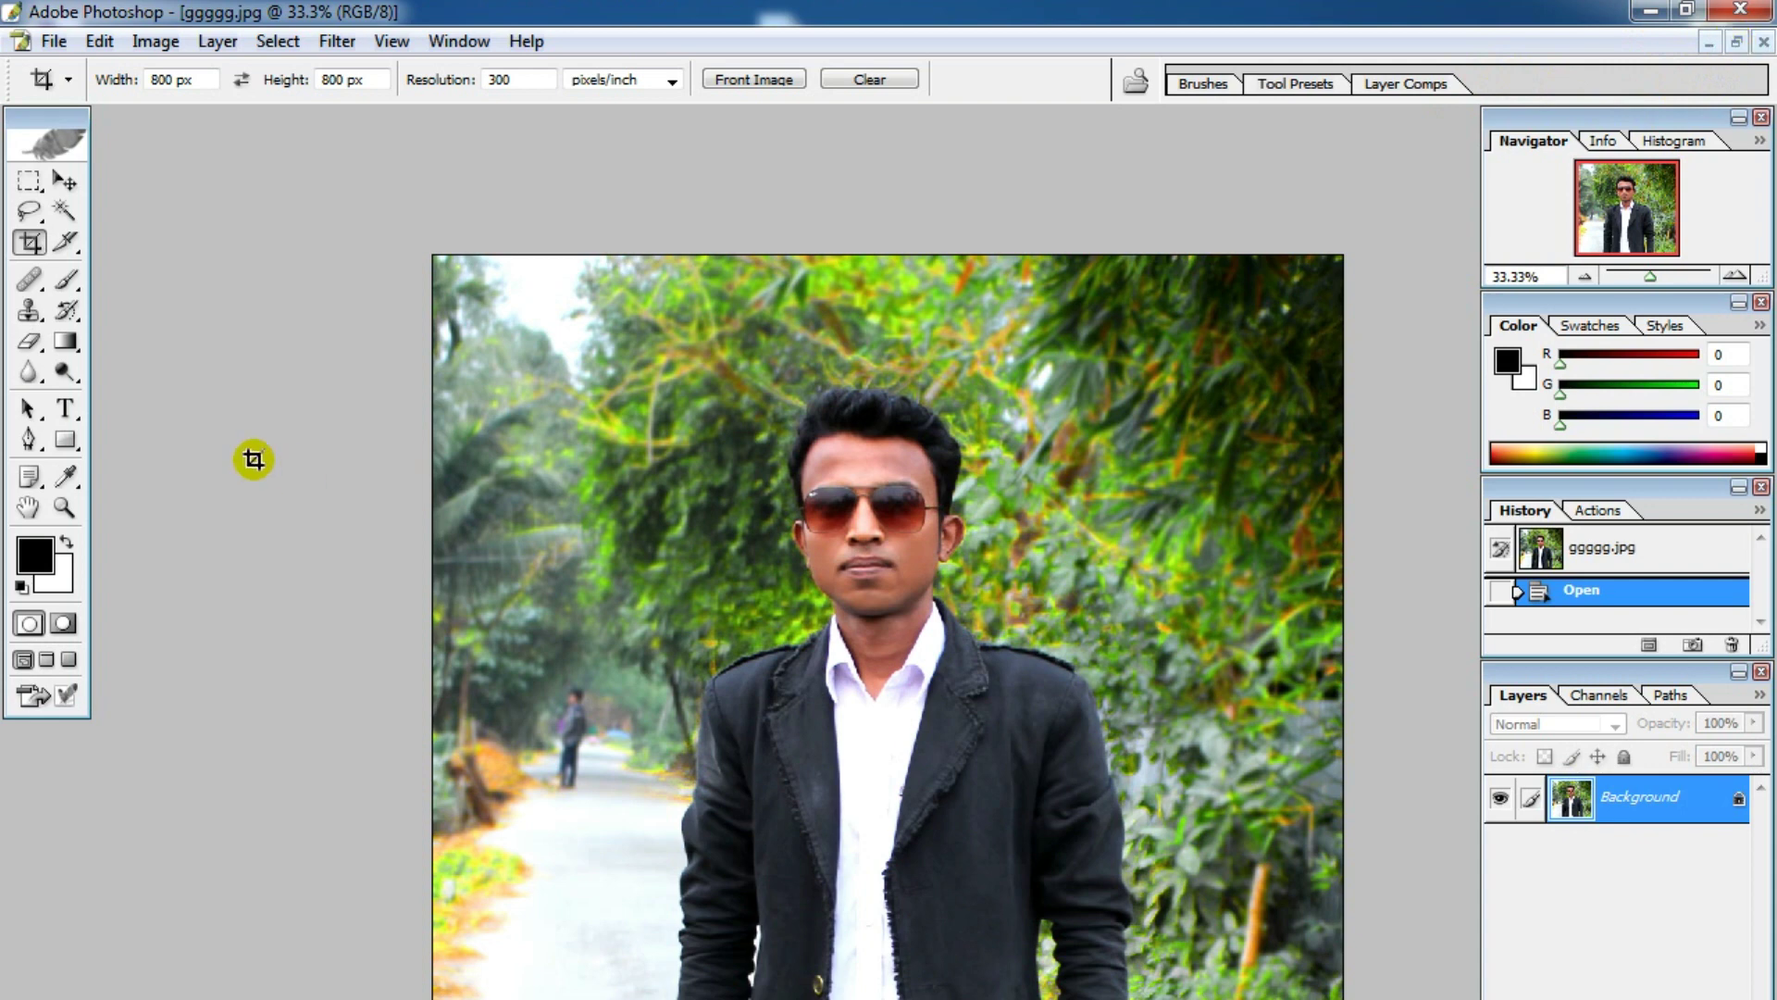
- Copy the photo from ggggg.jpg into the Untitled-1 document as a layer and maximize that document
click(1734, 43)
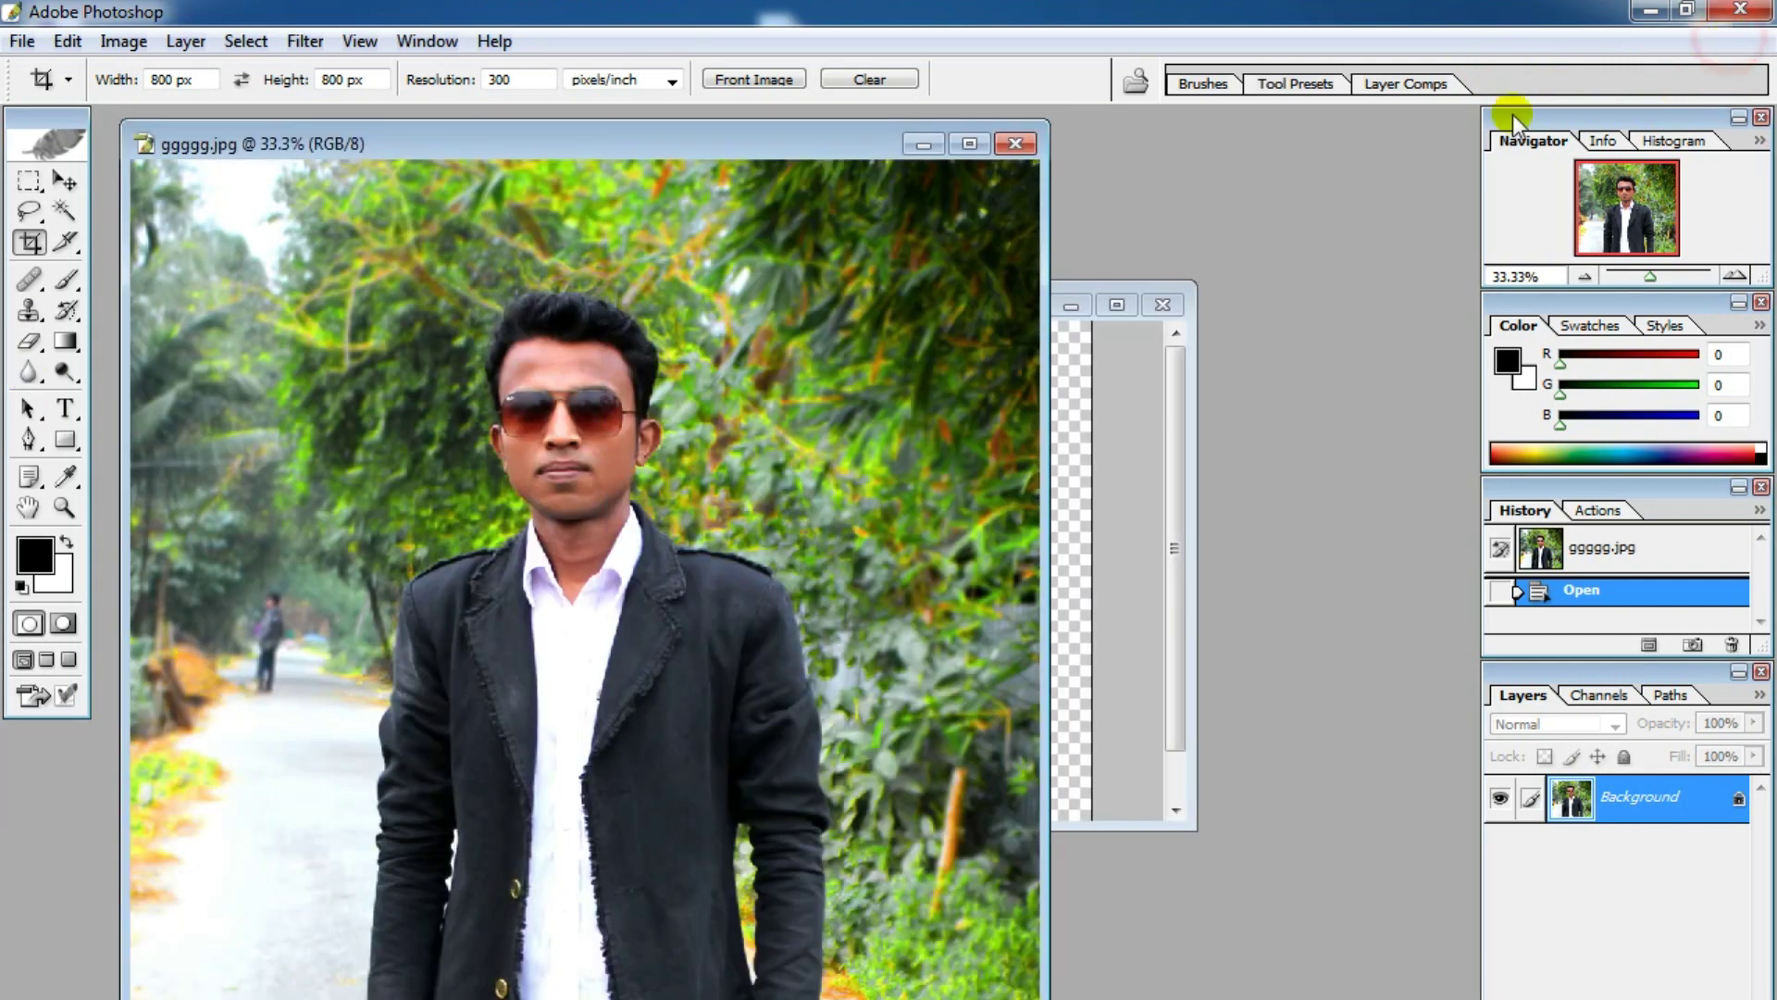
drag(629, 141, 748, 496)
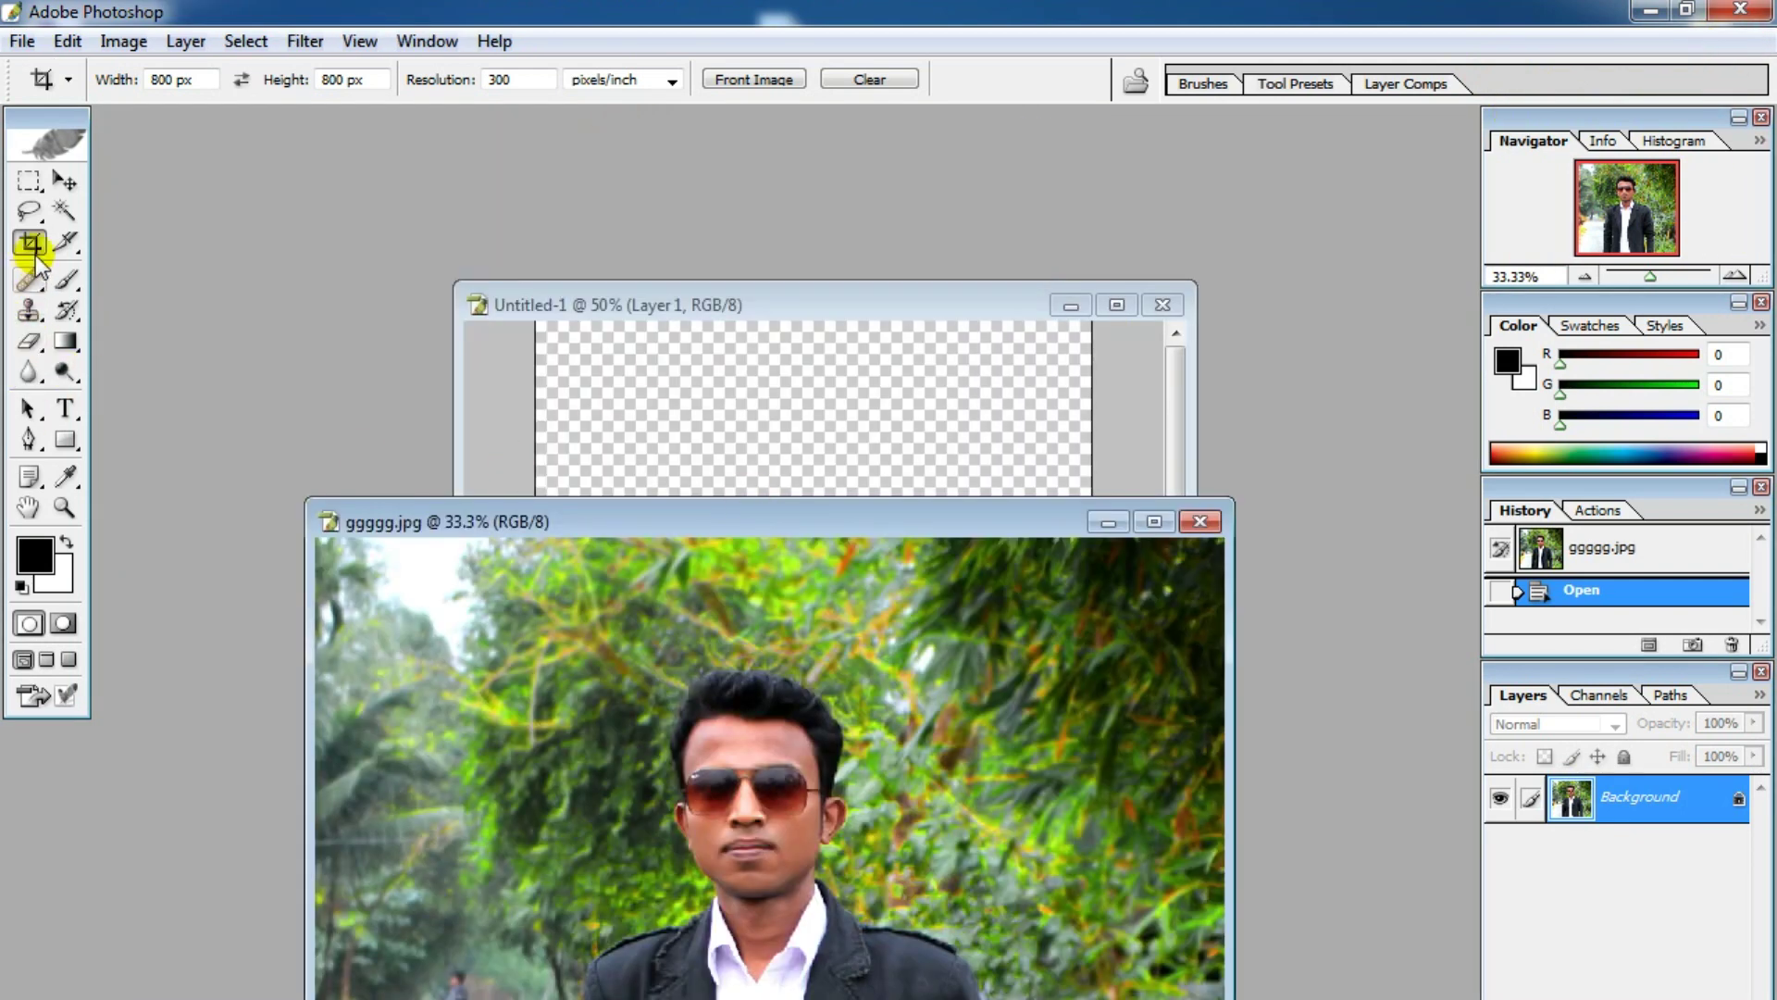
click(65, 185)
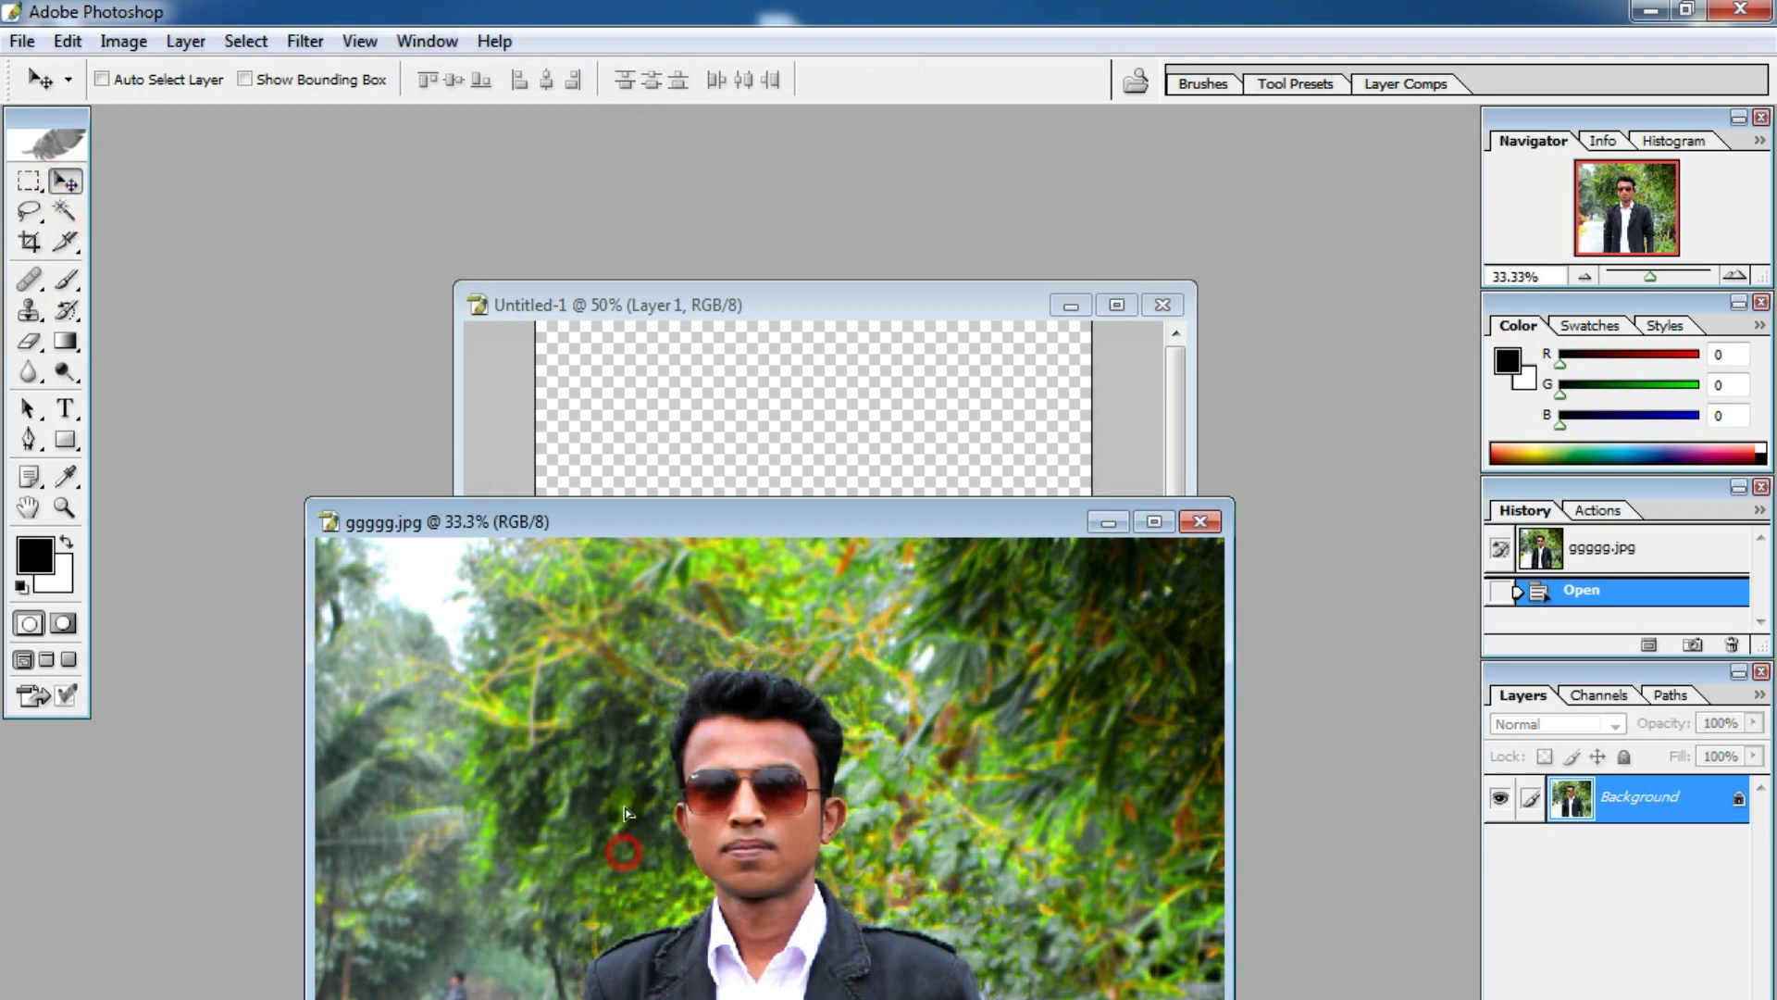
drag(625, 813, 701, 431)
click(1126, 305)
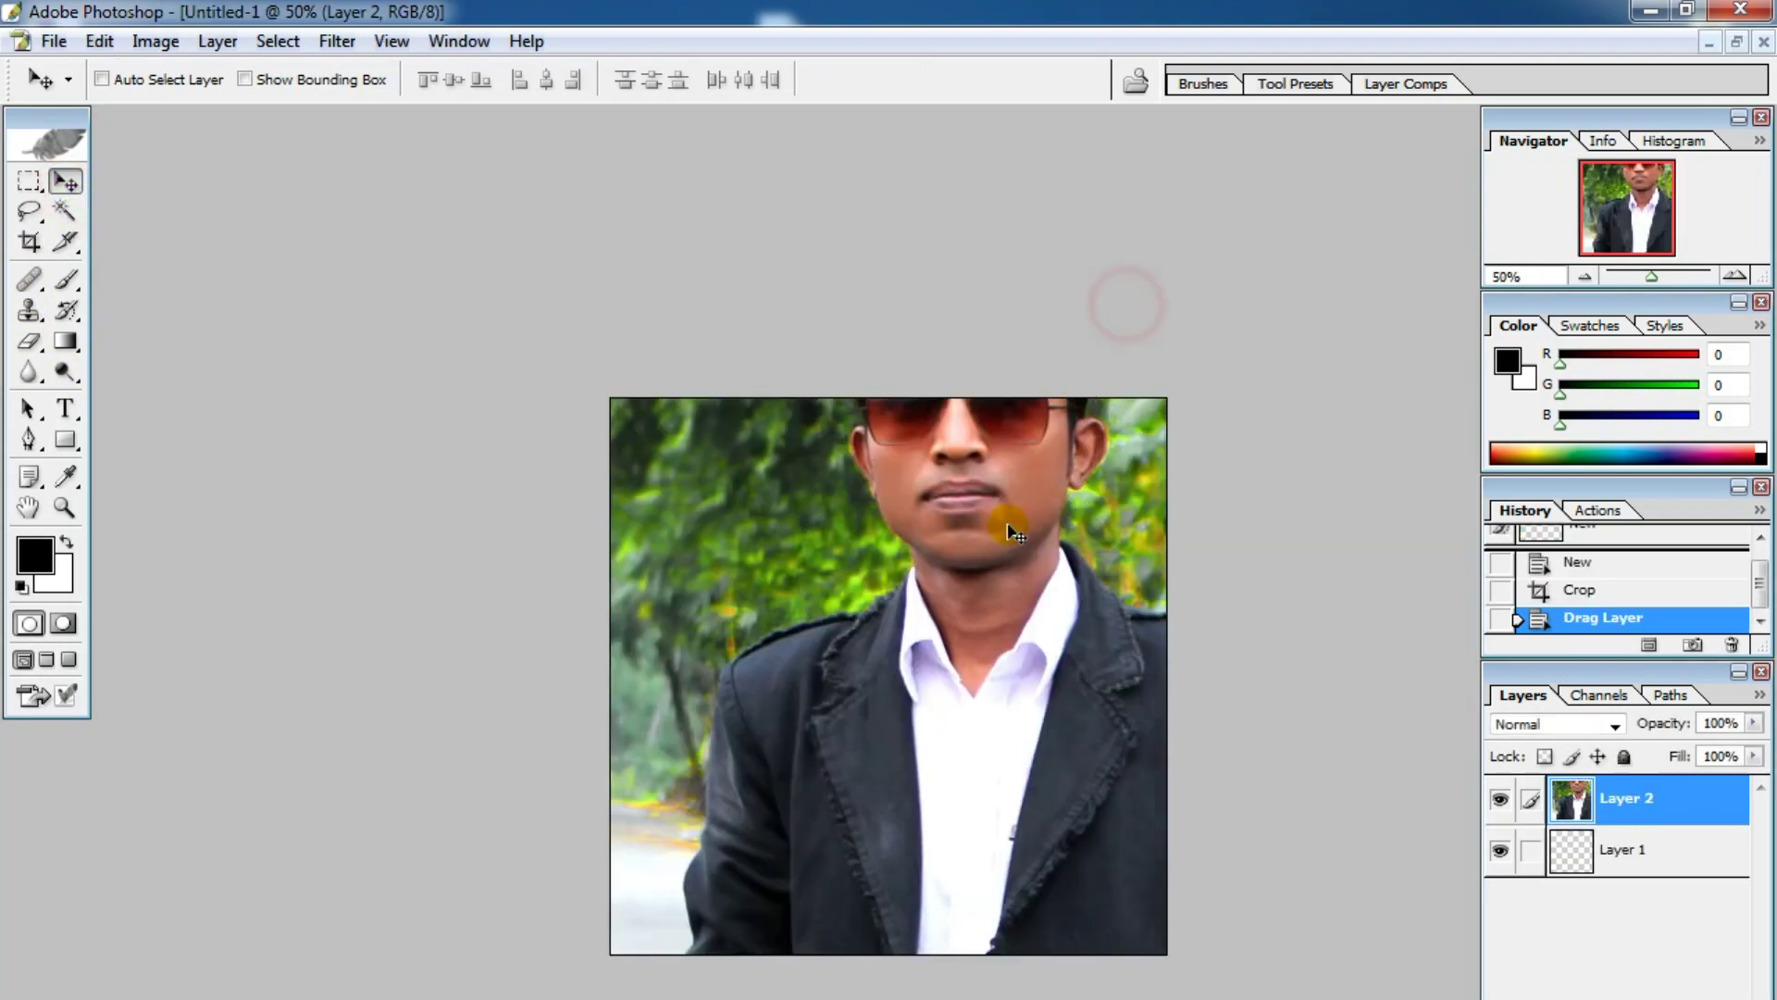
- Free Transform the photo layer to about 27% width and 25.4% height, placing it in the canvas's lower-right corner
key(ctrl+t)
key(ctrl+minus)
key(ctrl+minus)
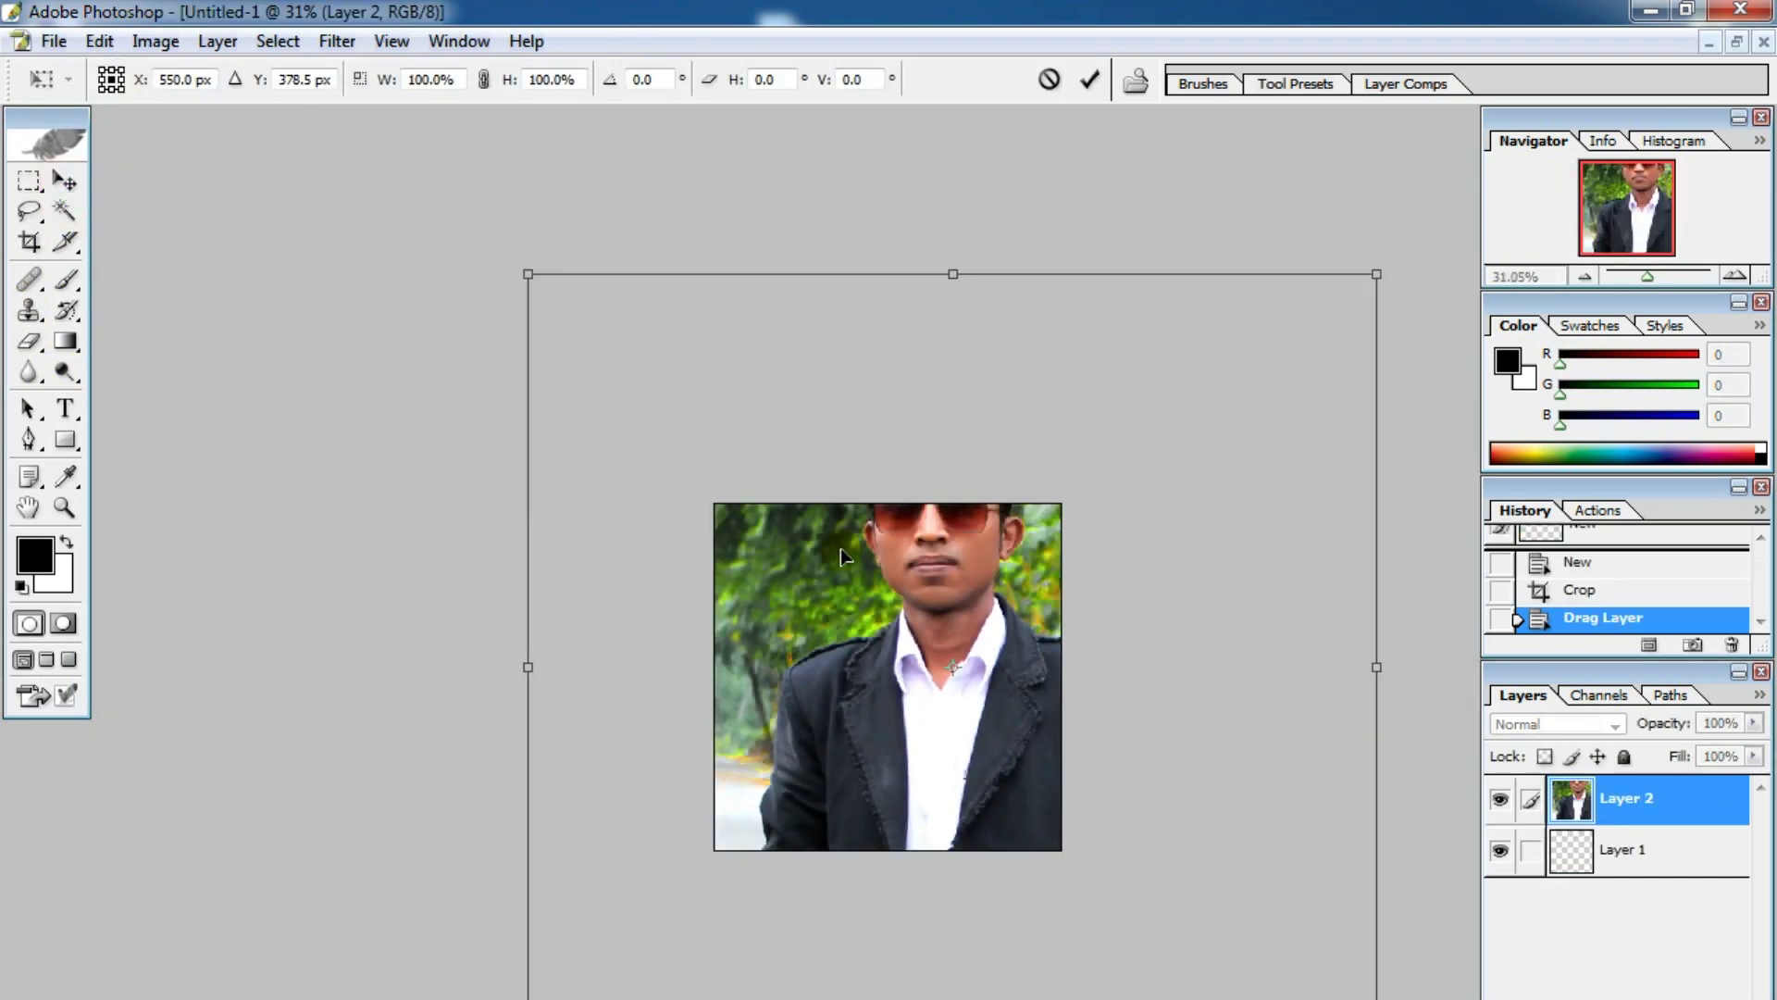
drag(590, 343, 906, 757)
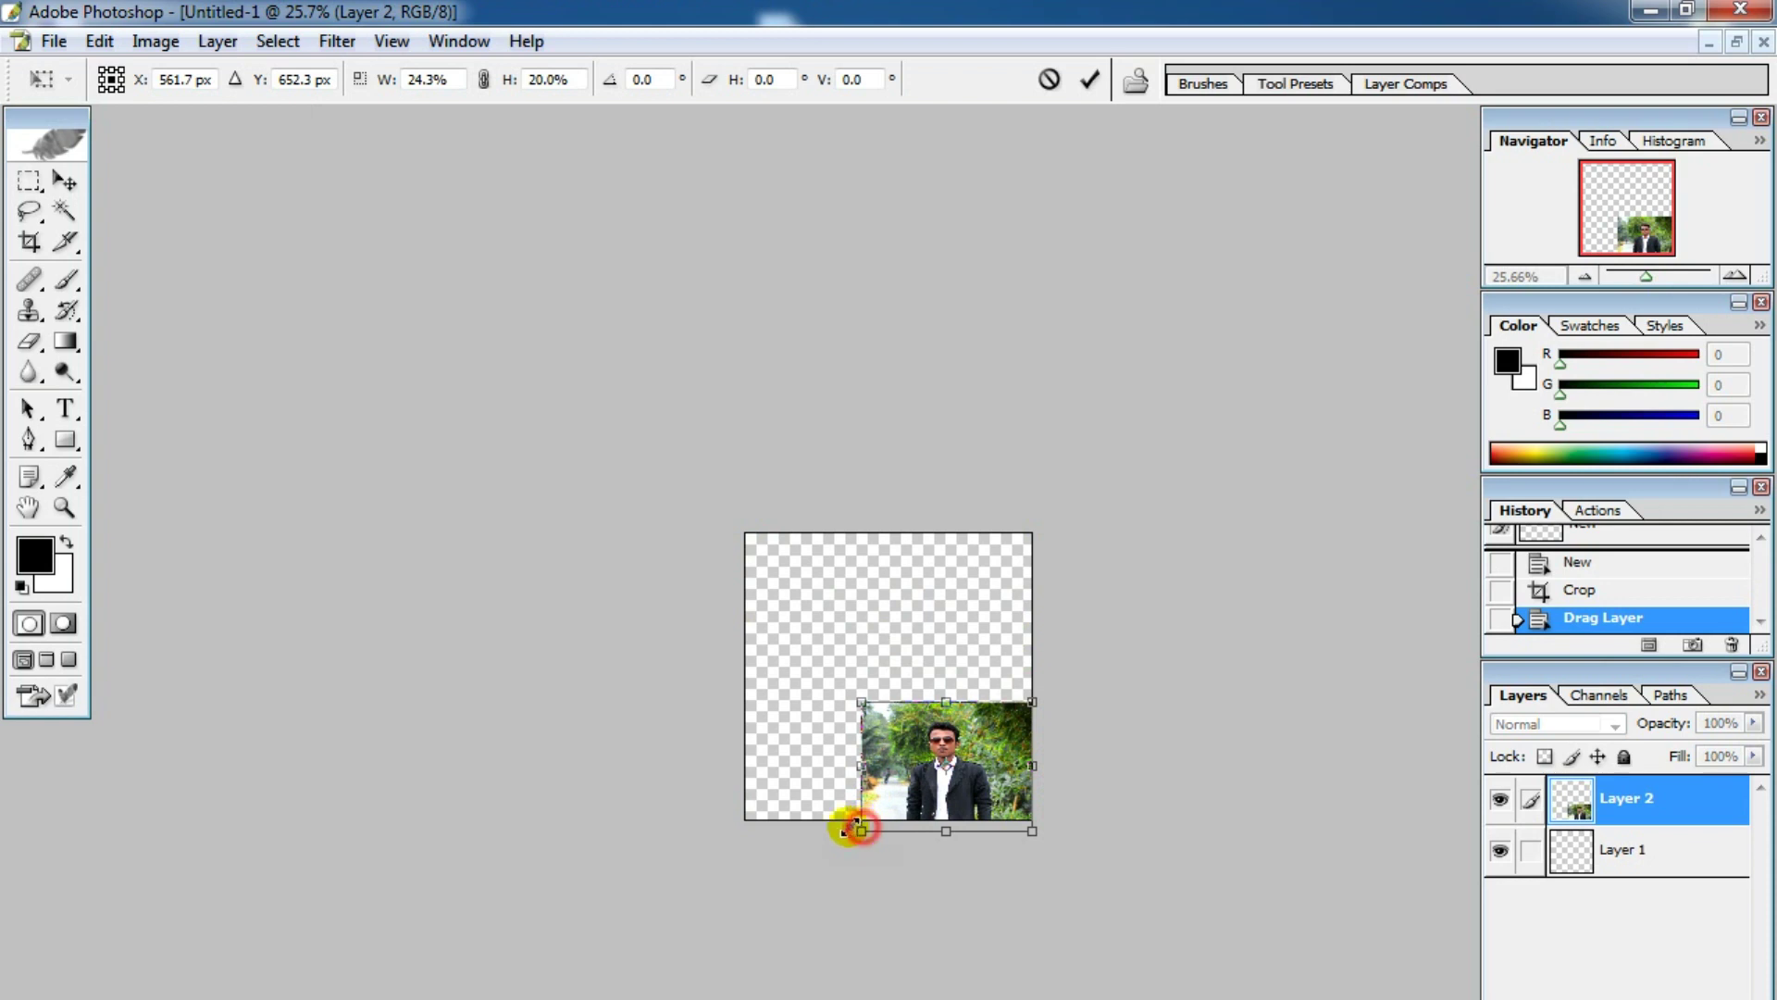
drag(857, 826, 841, 821)
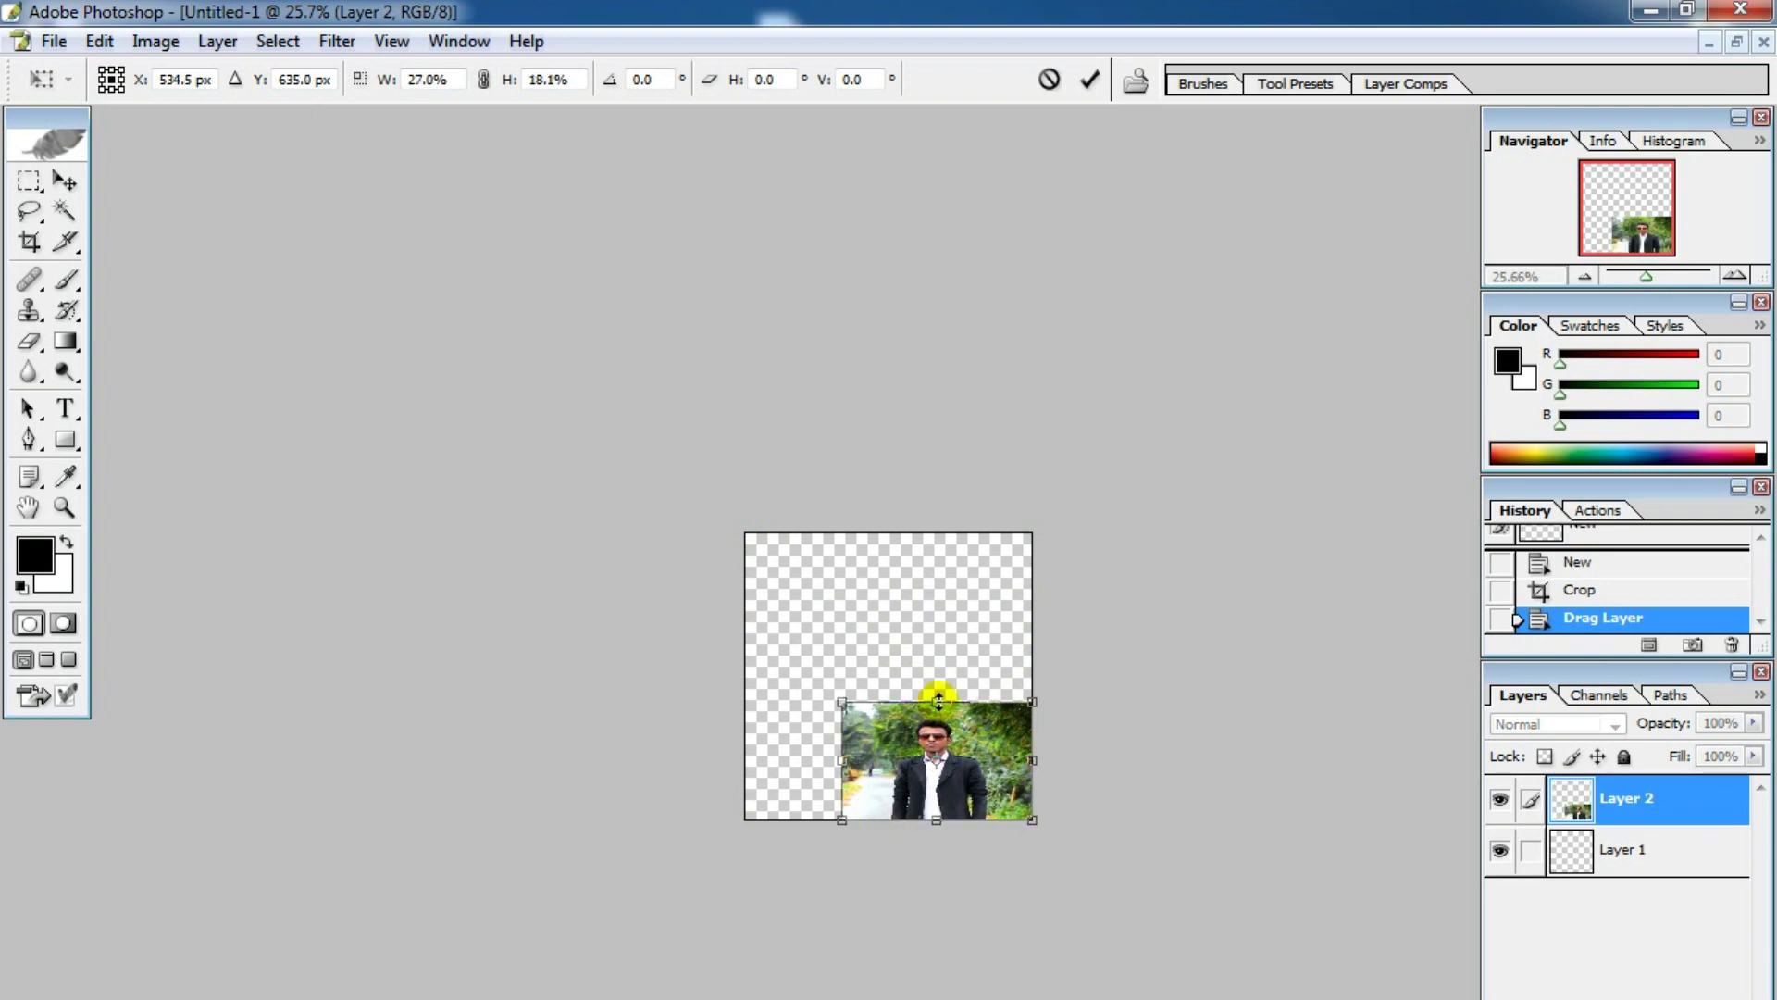
drag(938, 700, 997, 726)
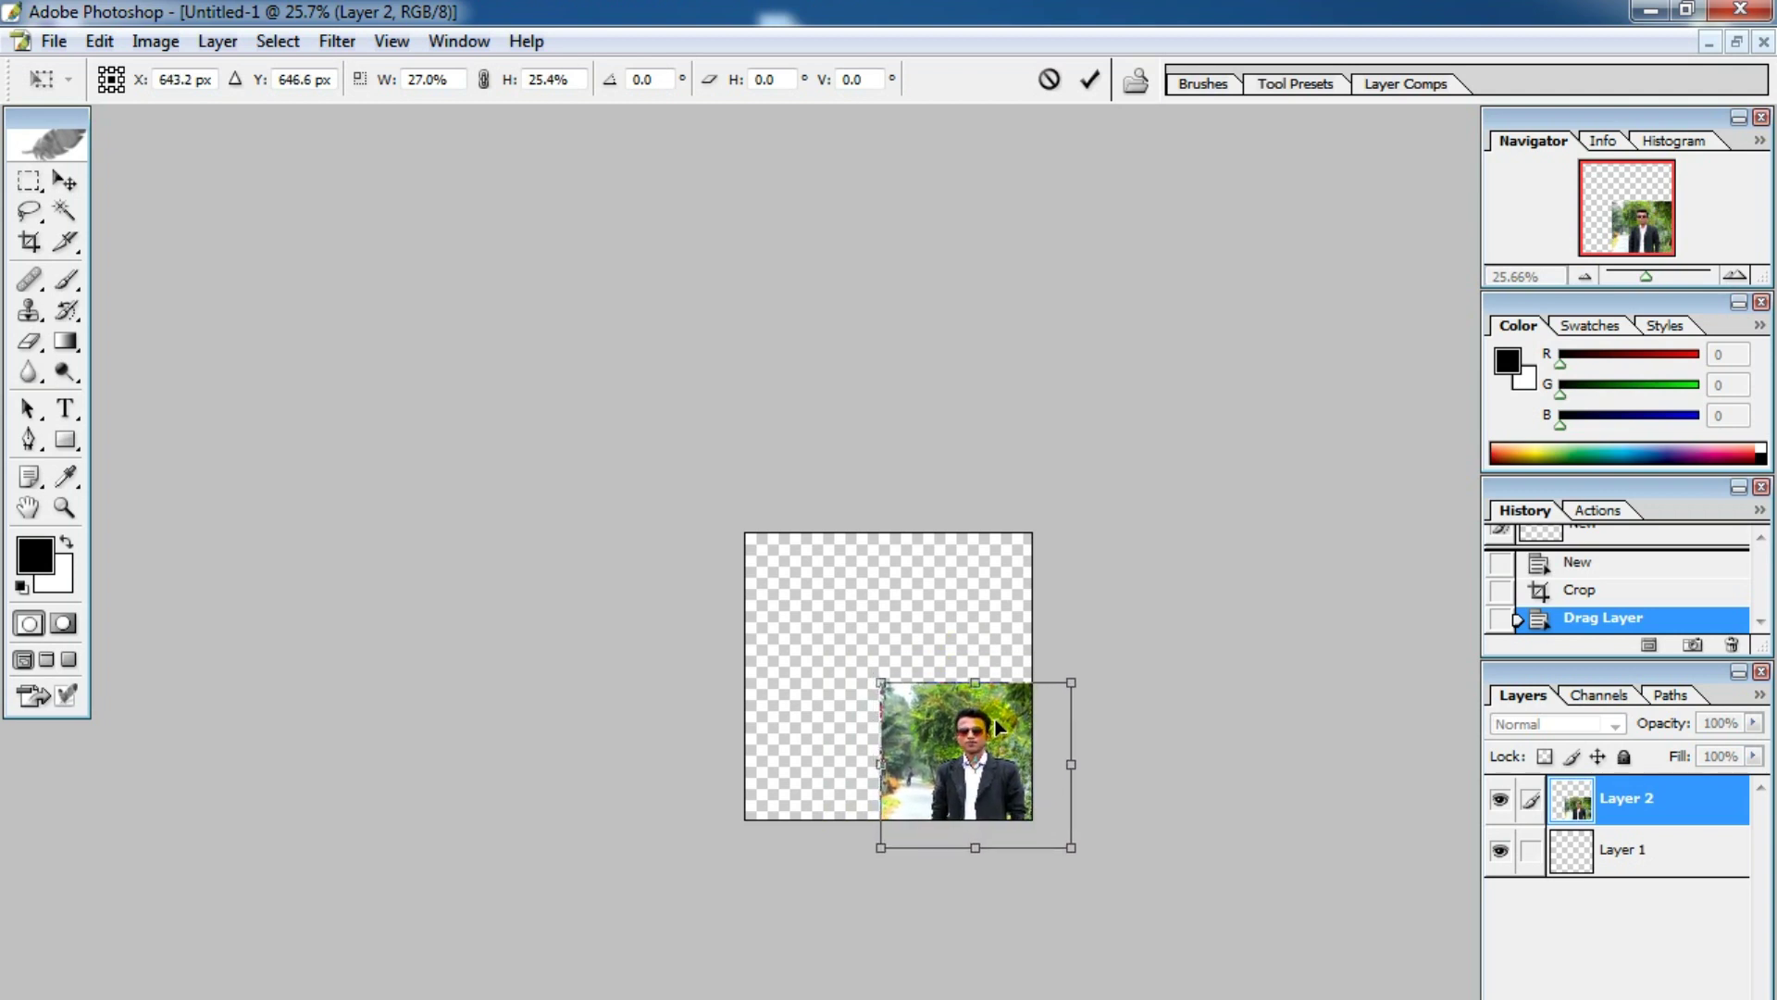
key(Return)
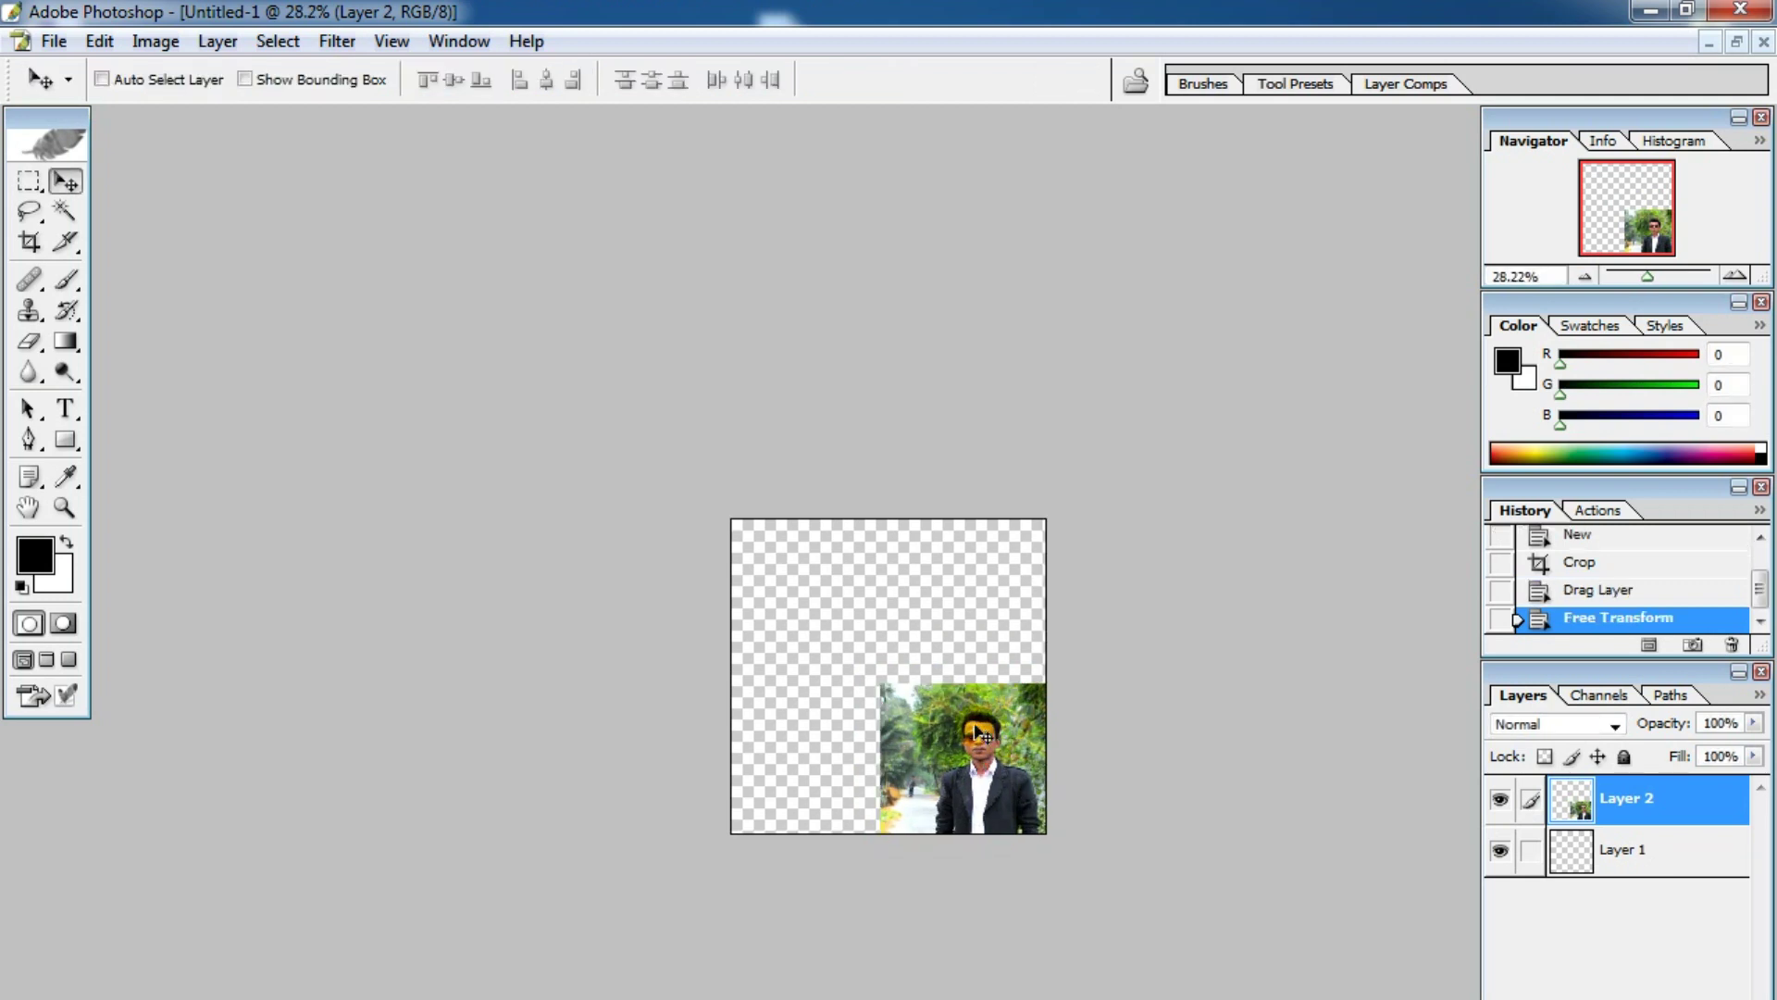
- Draw a closed Pen path that curves across the photo from its bottom-left to its upper-right corner and surrounds the rest of the canvas
key(ctrl+plus)
key(ctrl+plus)
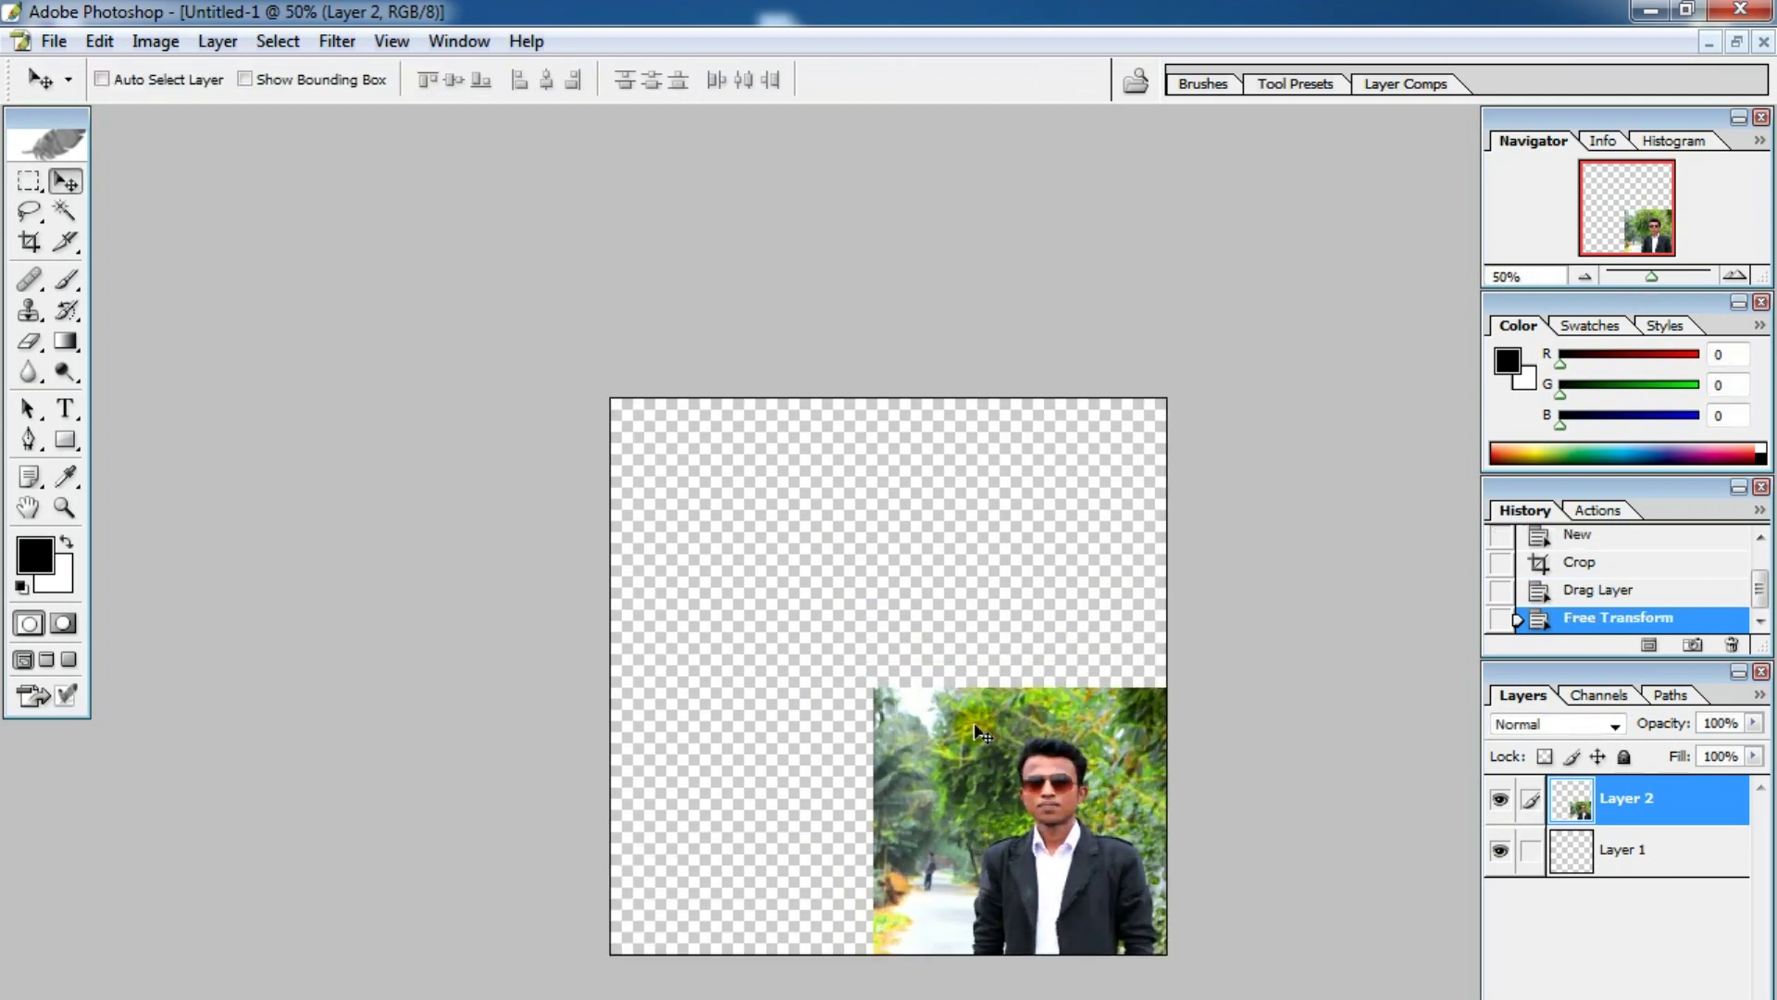
click(29, 439)
click(682, 924)
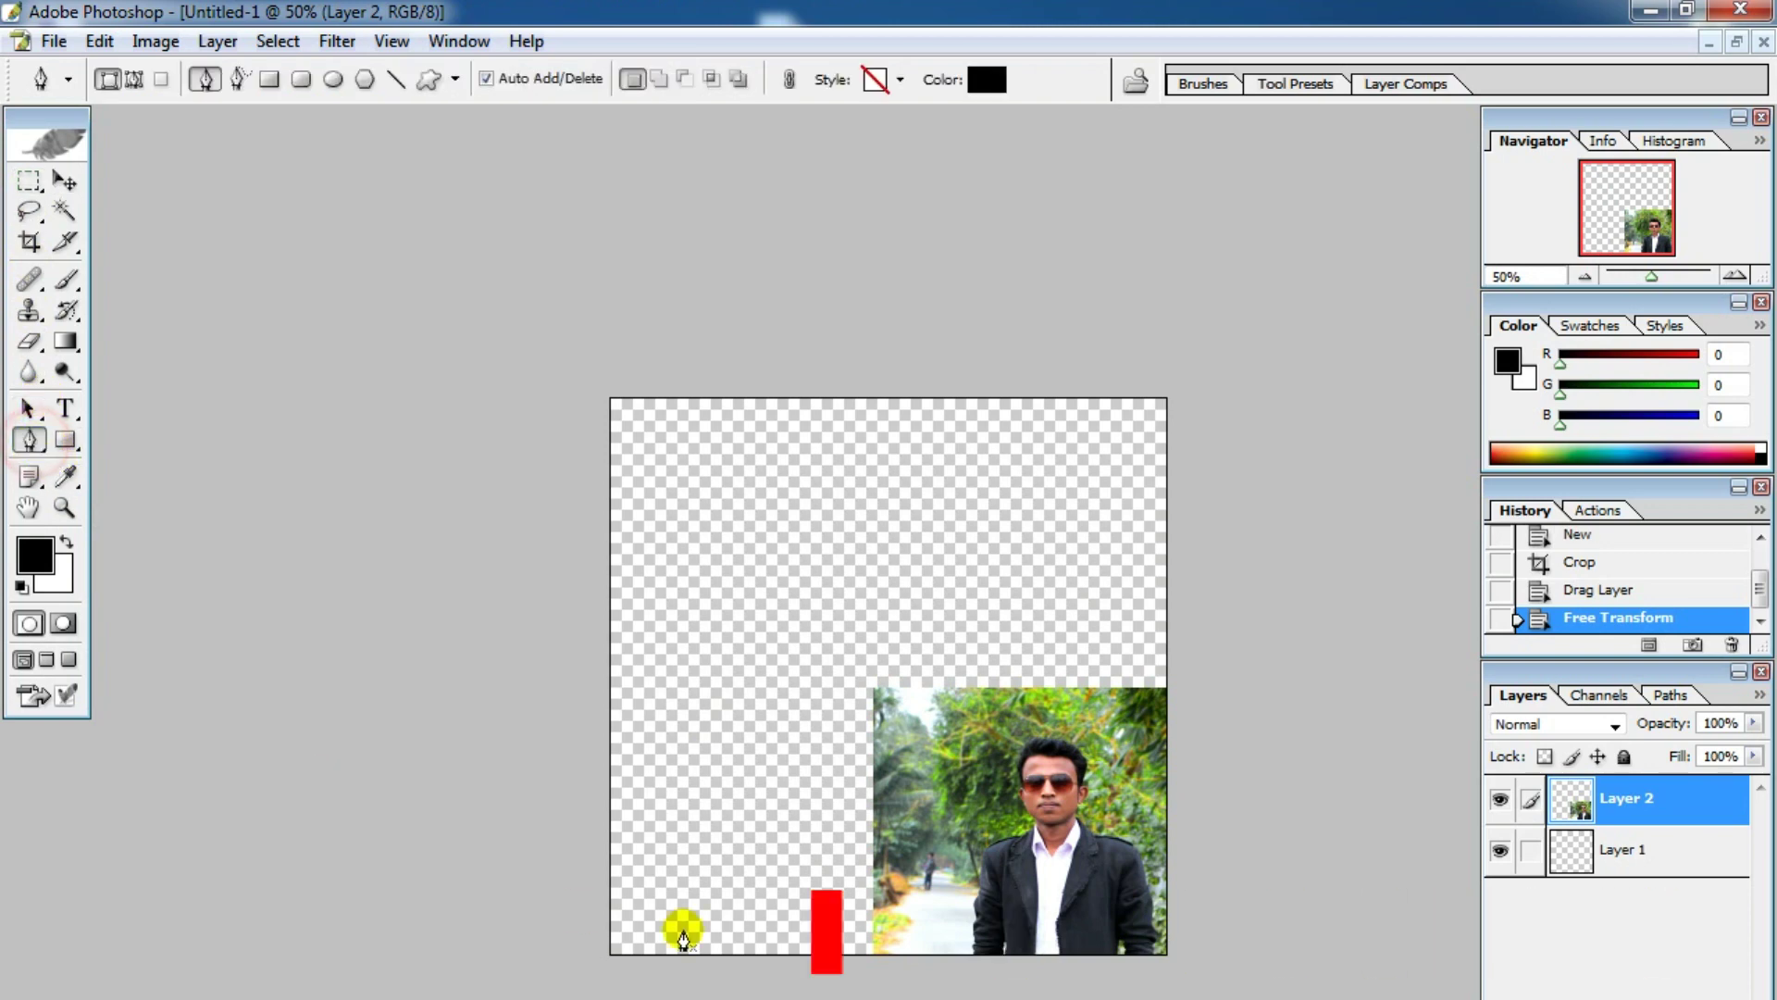
drag(1178, 706, 1463, 728)
click(1254, 349)
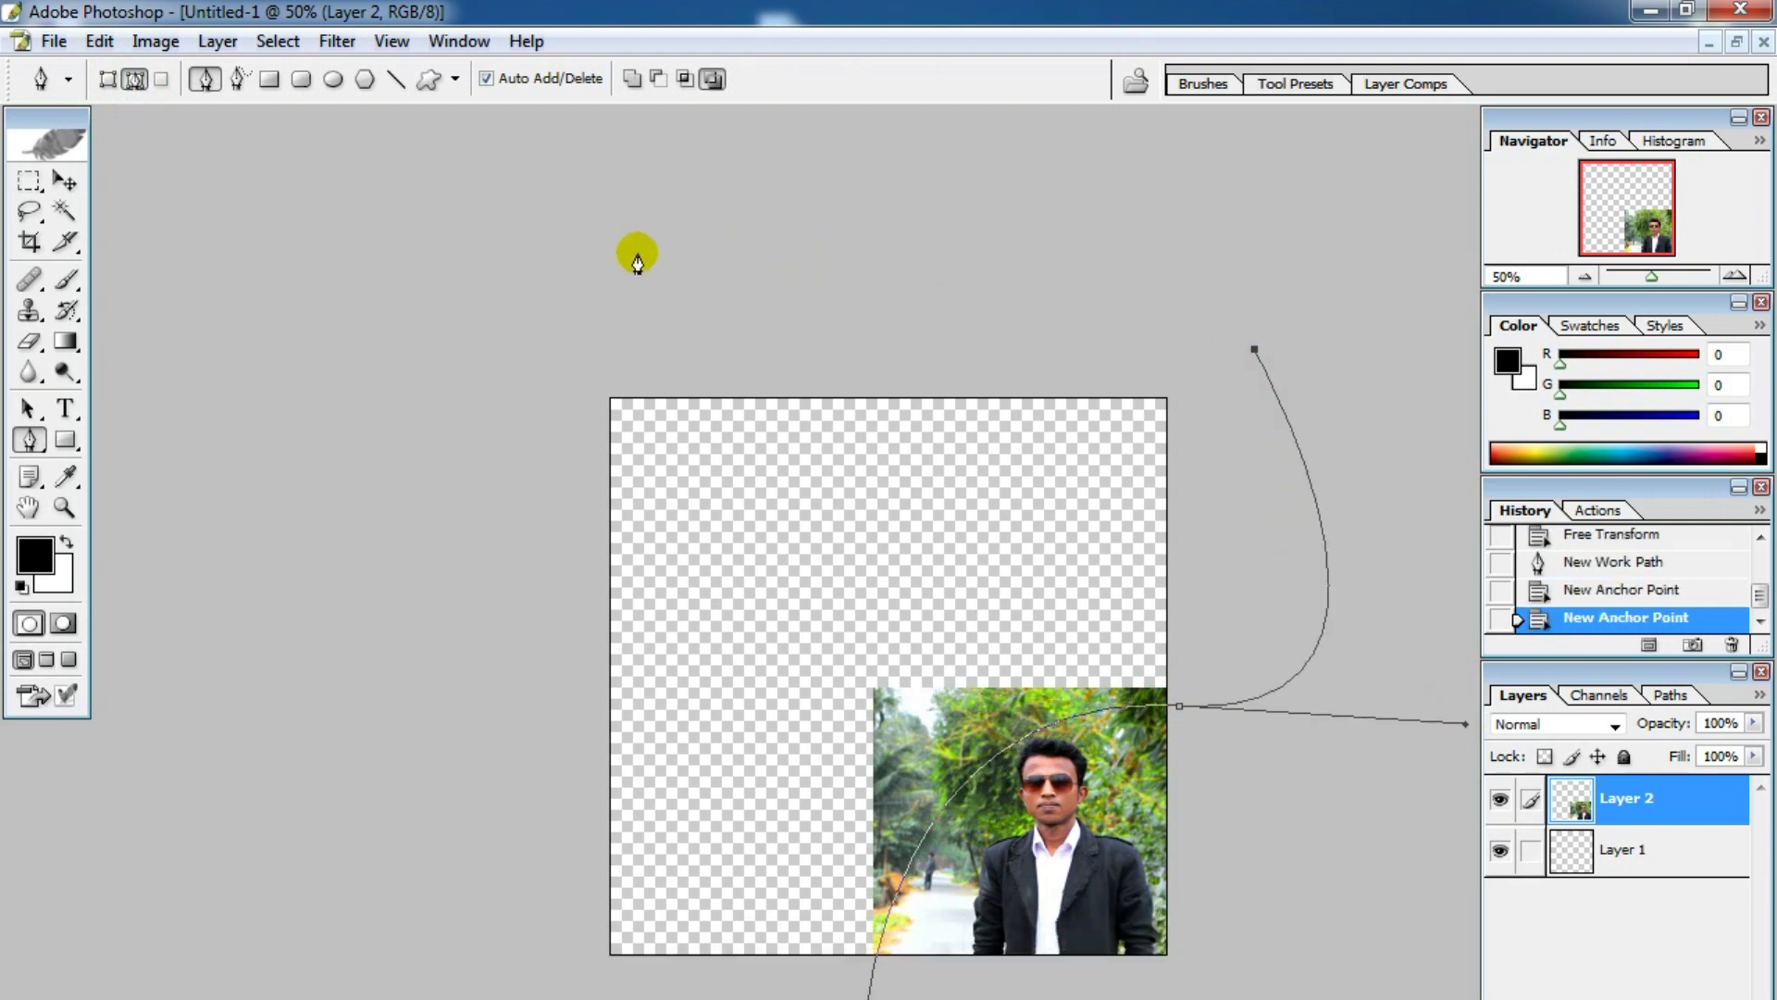
click(570, 248)
click(480, 997)
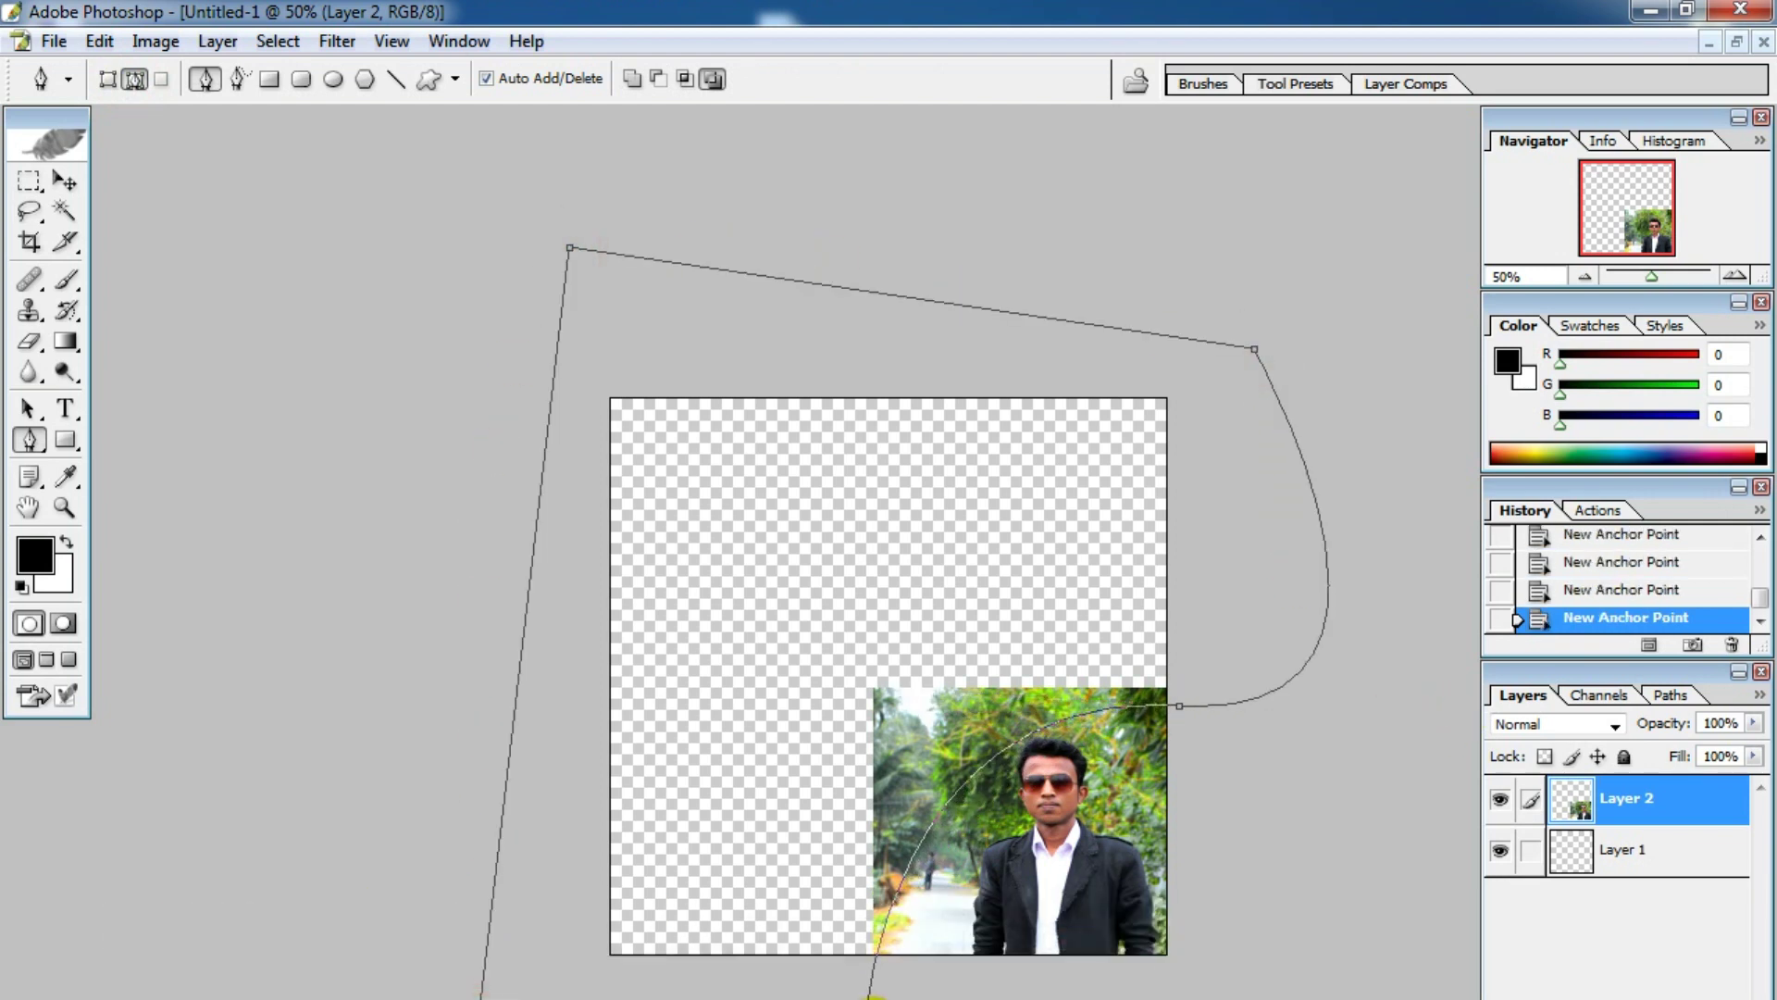
- Make a selection from the path with 0-pixel feather, delete the photo area outside the curve, and deselect
right_click(921, 745)
click(997, 875)
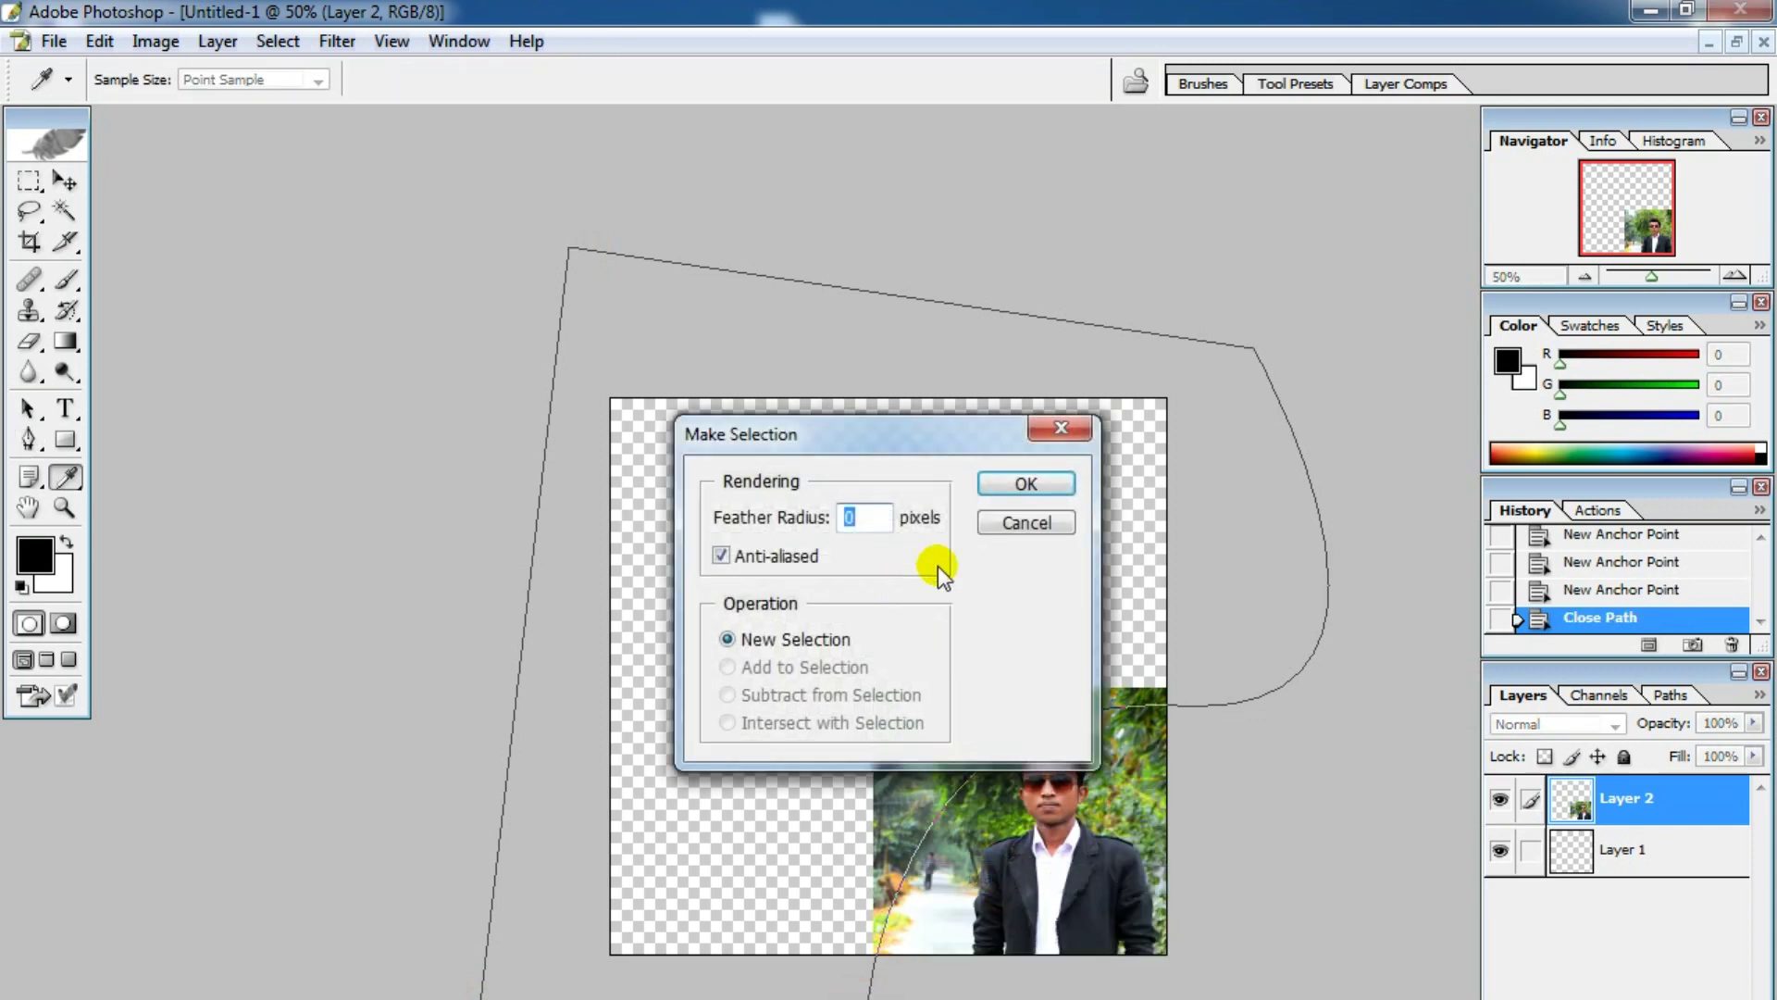
click(1022, 495)
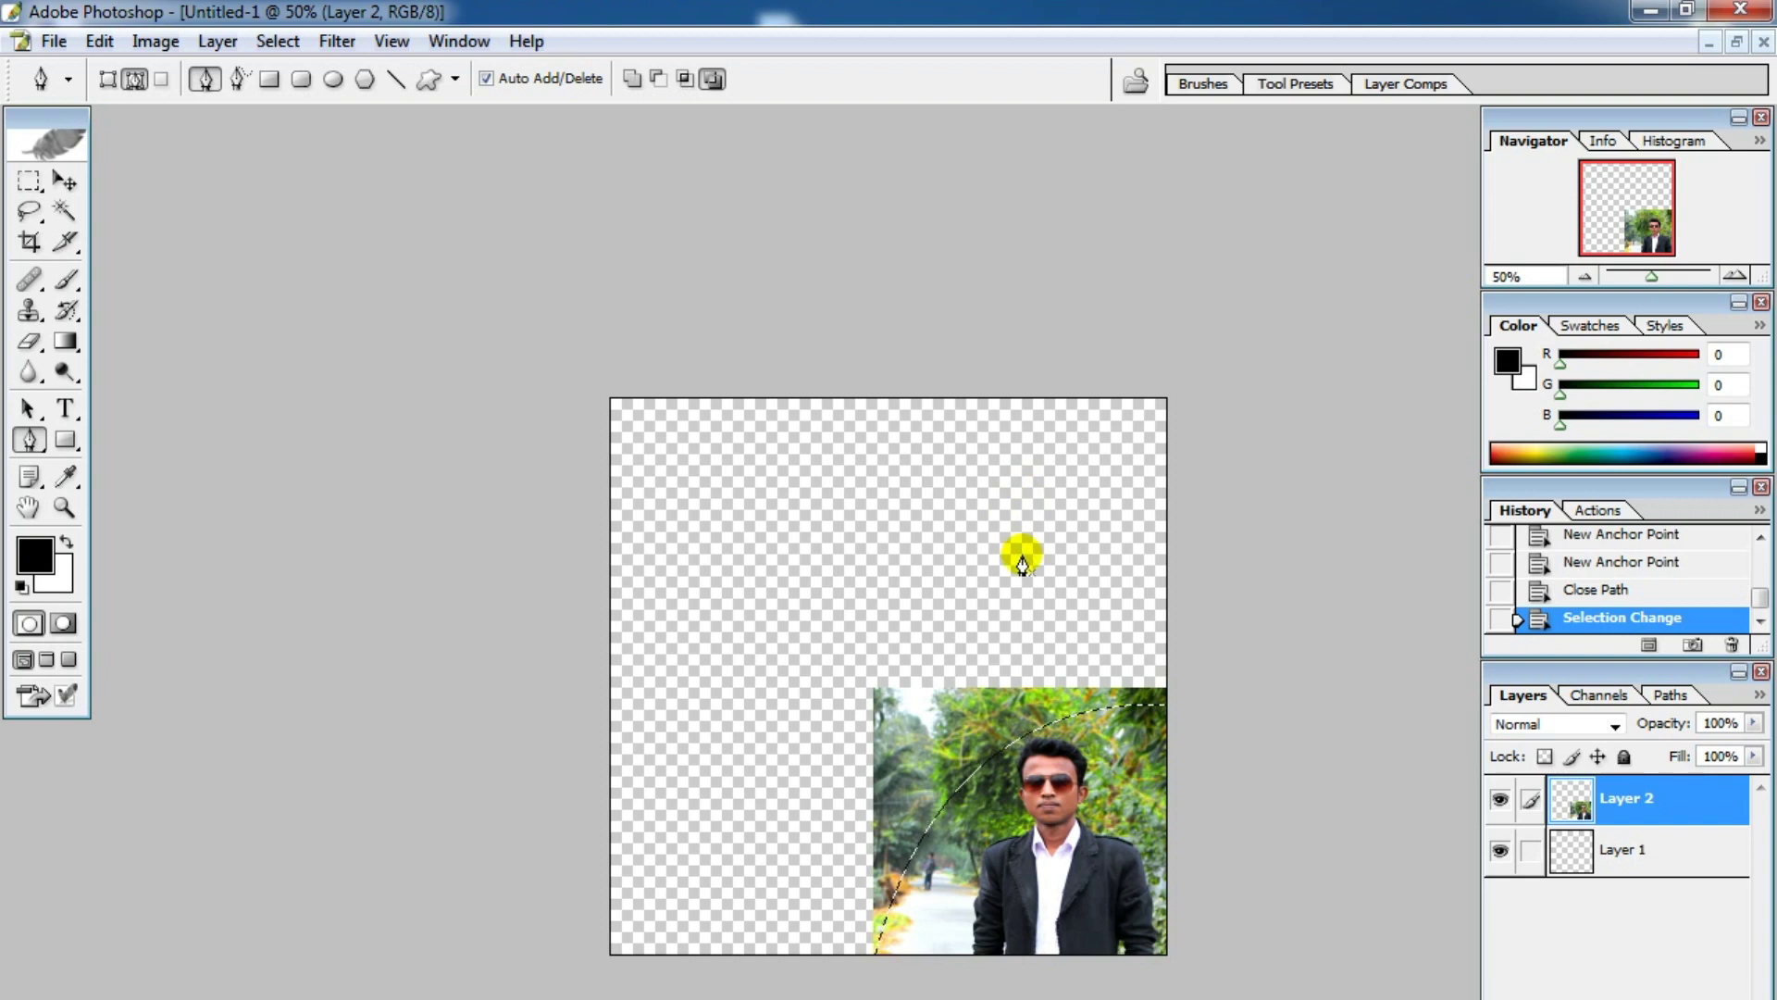
key(Delete)
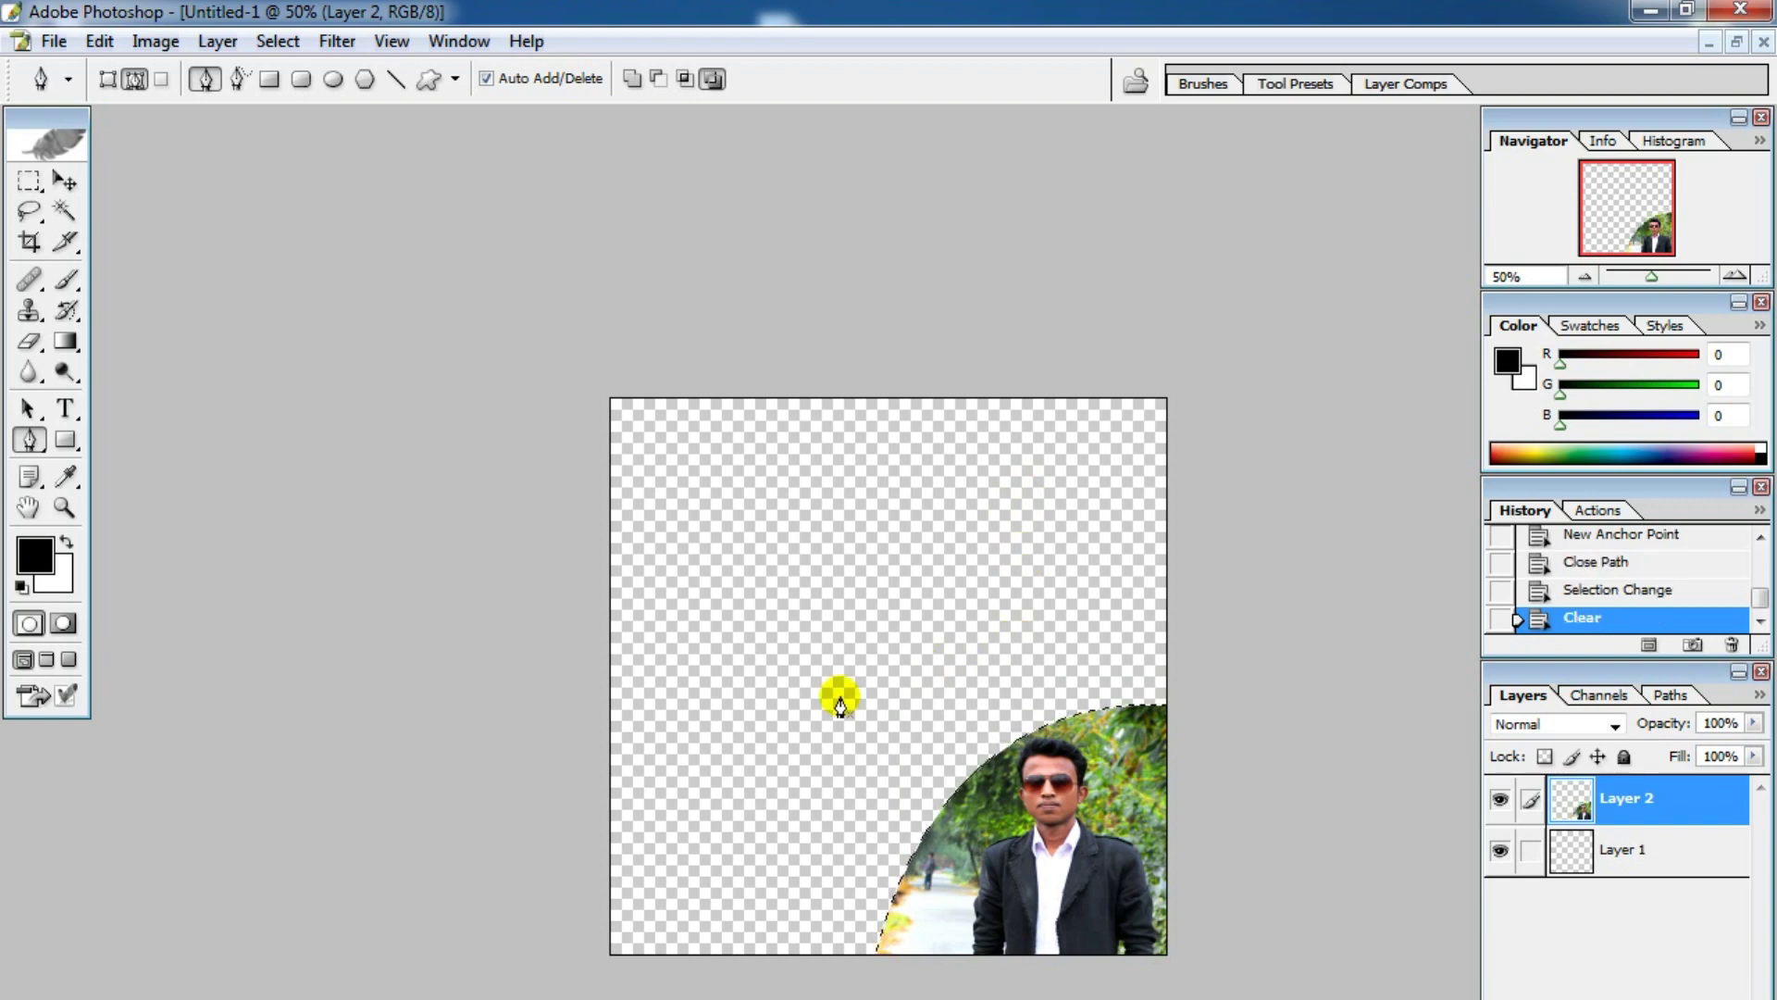
click(64, 211)
key(ctrl+d)
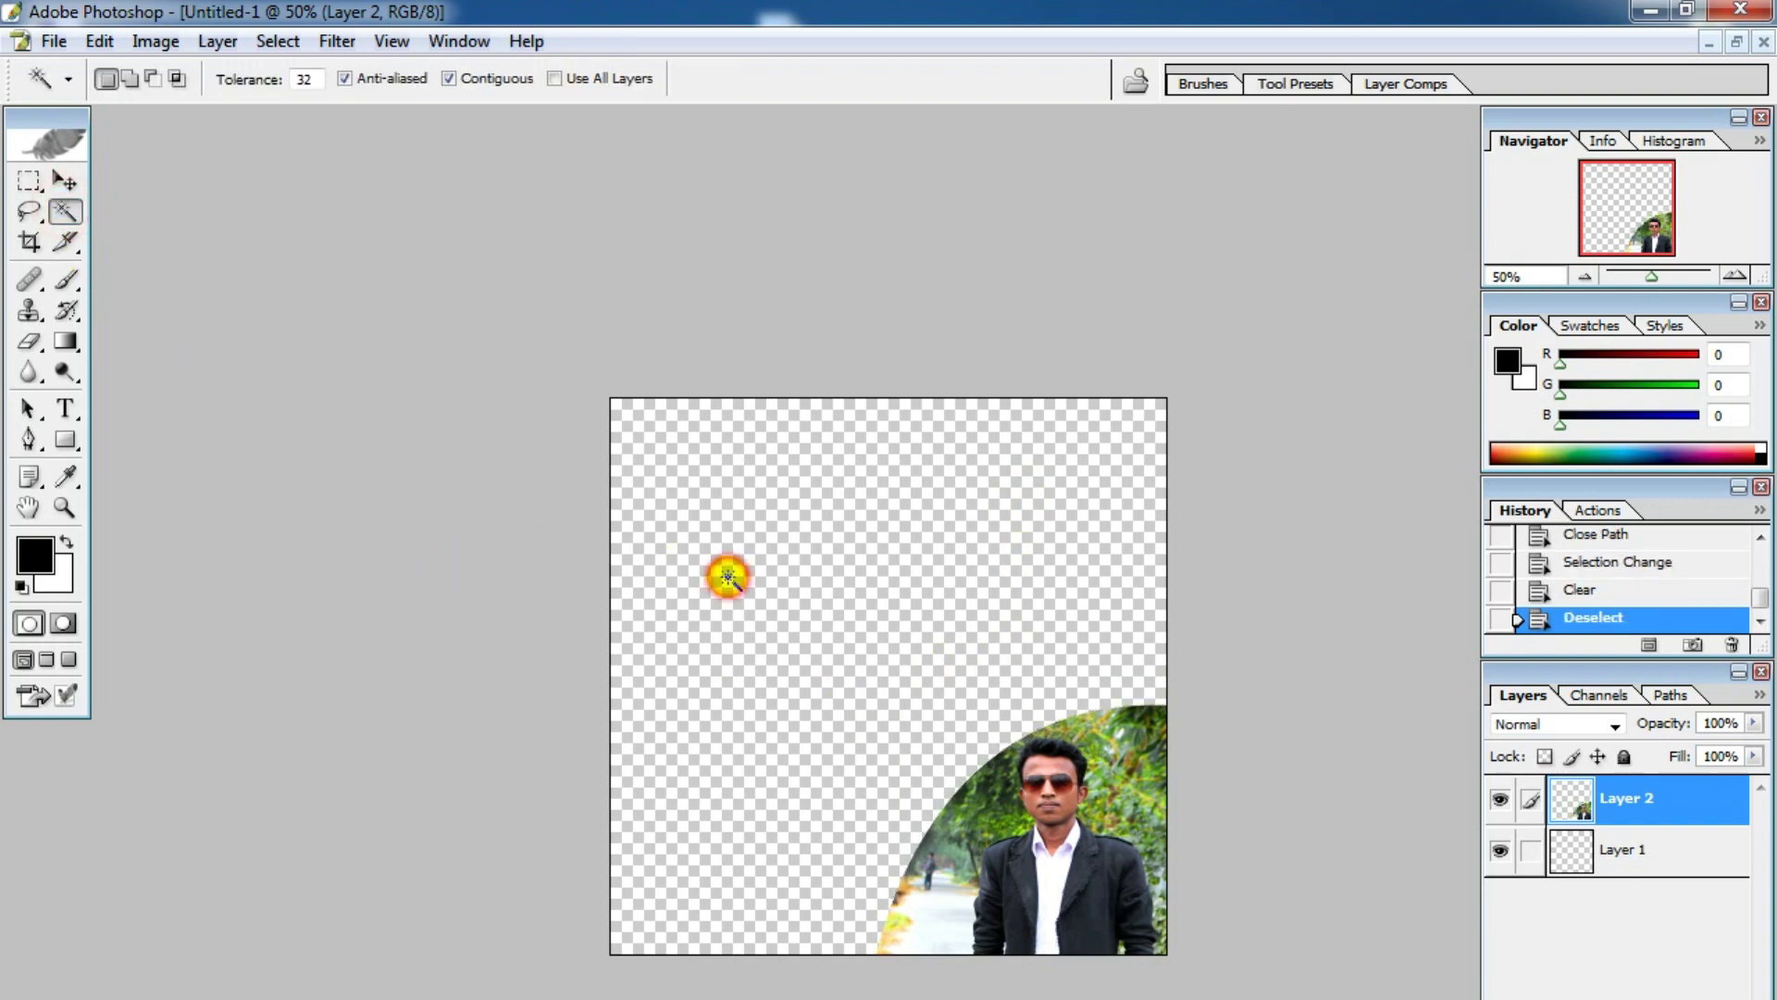
click(729, 578)
key(ctrl+d)
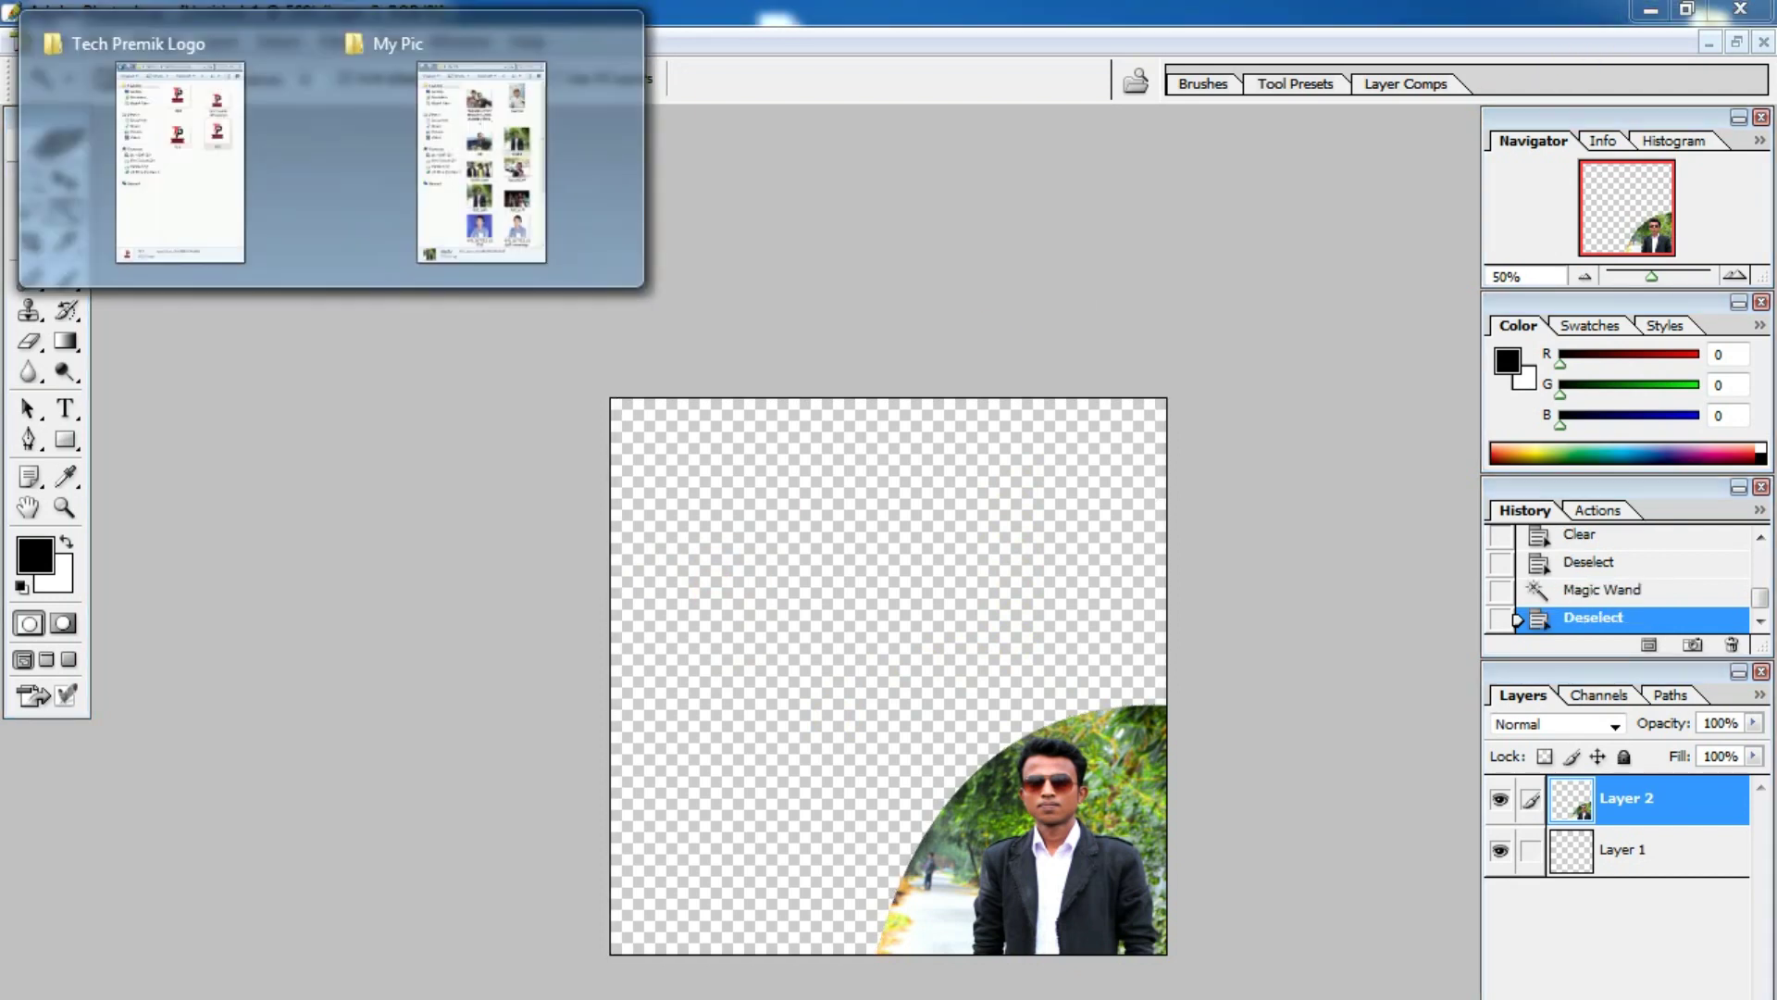
- Add the tp 1 logo from the Tech Premik Logo folder as a layer, scaled to about 30.7% height in the canvas's lower-left corner
click(207, 146)
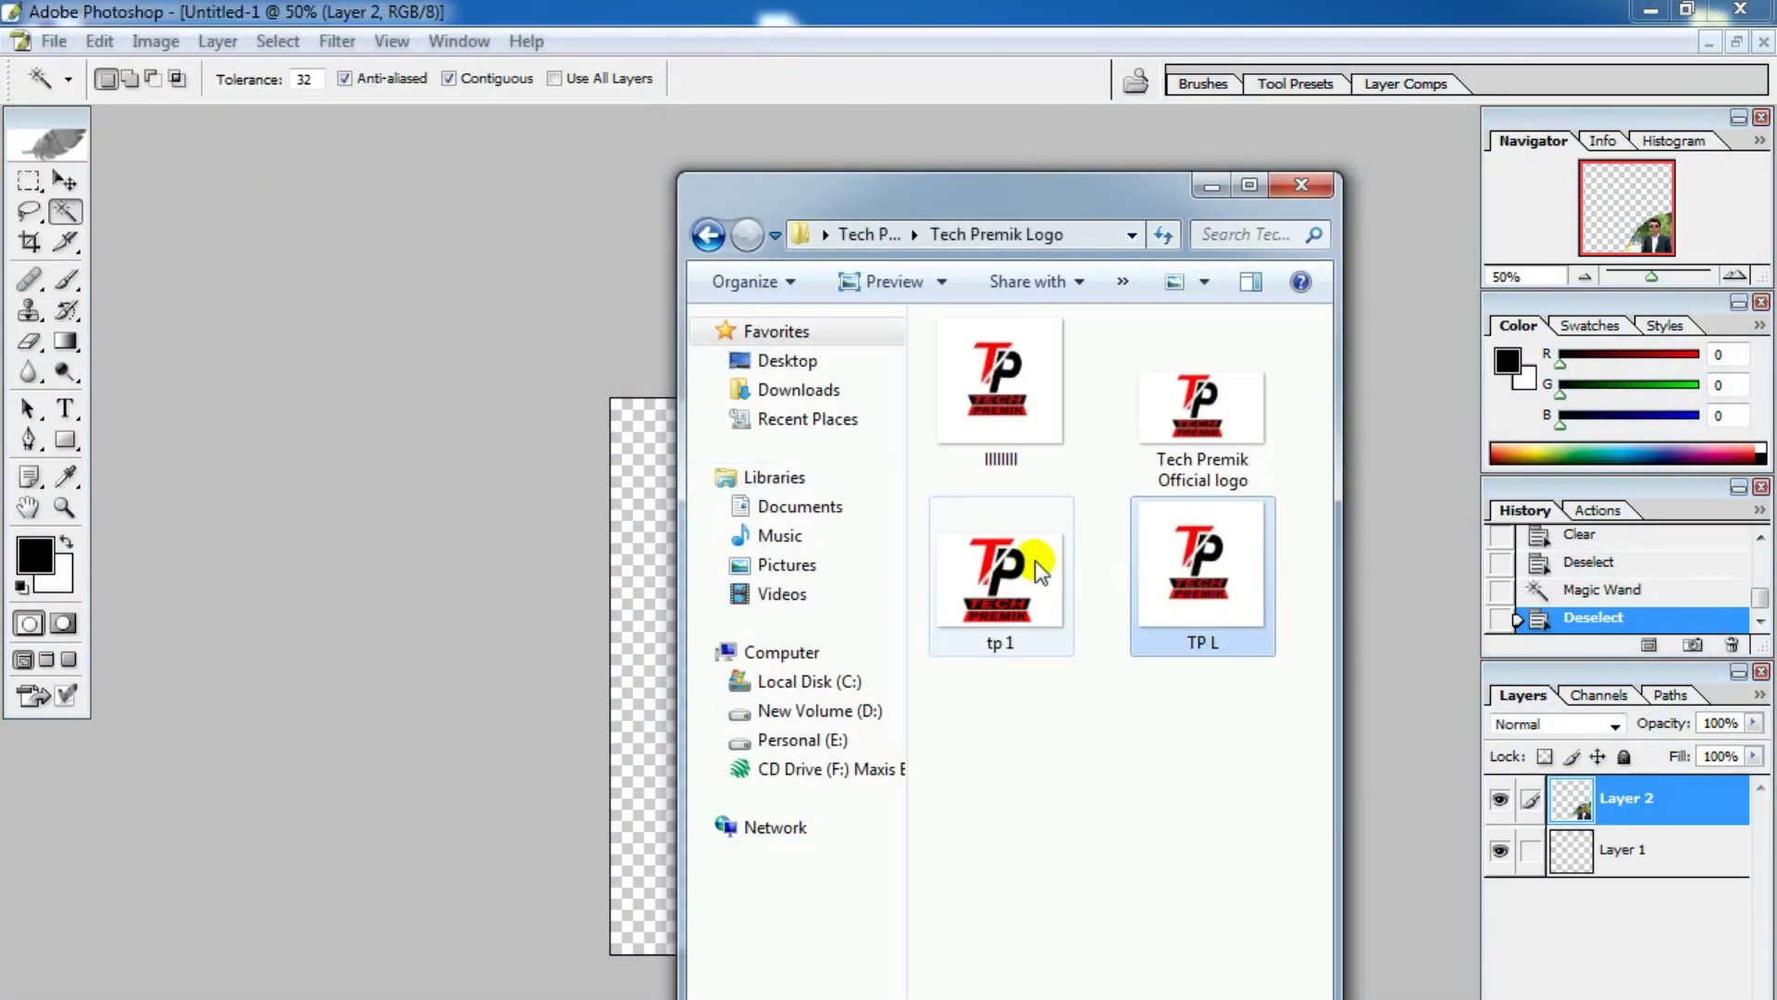
drag(1059, 560, 646, 663)
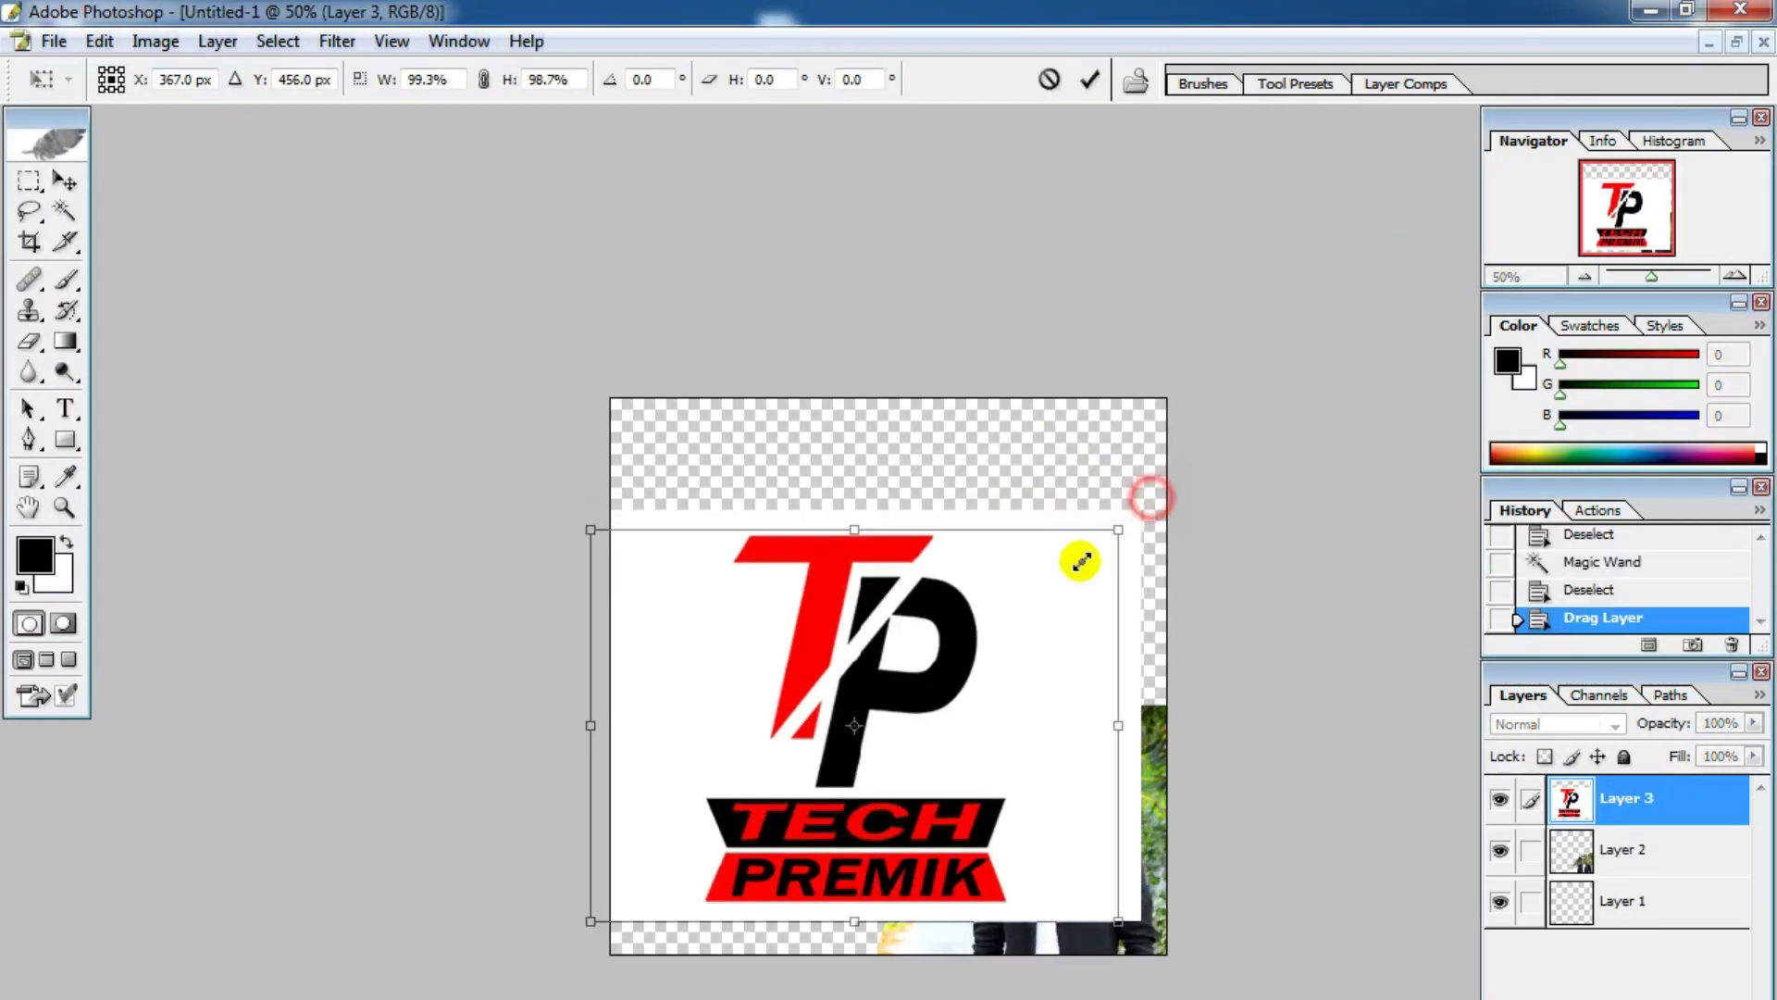
drag(1075, 560, 877, 893)
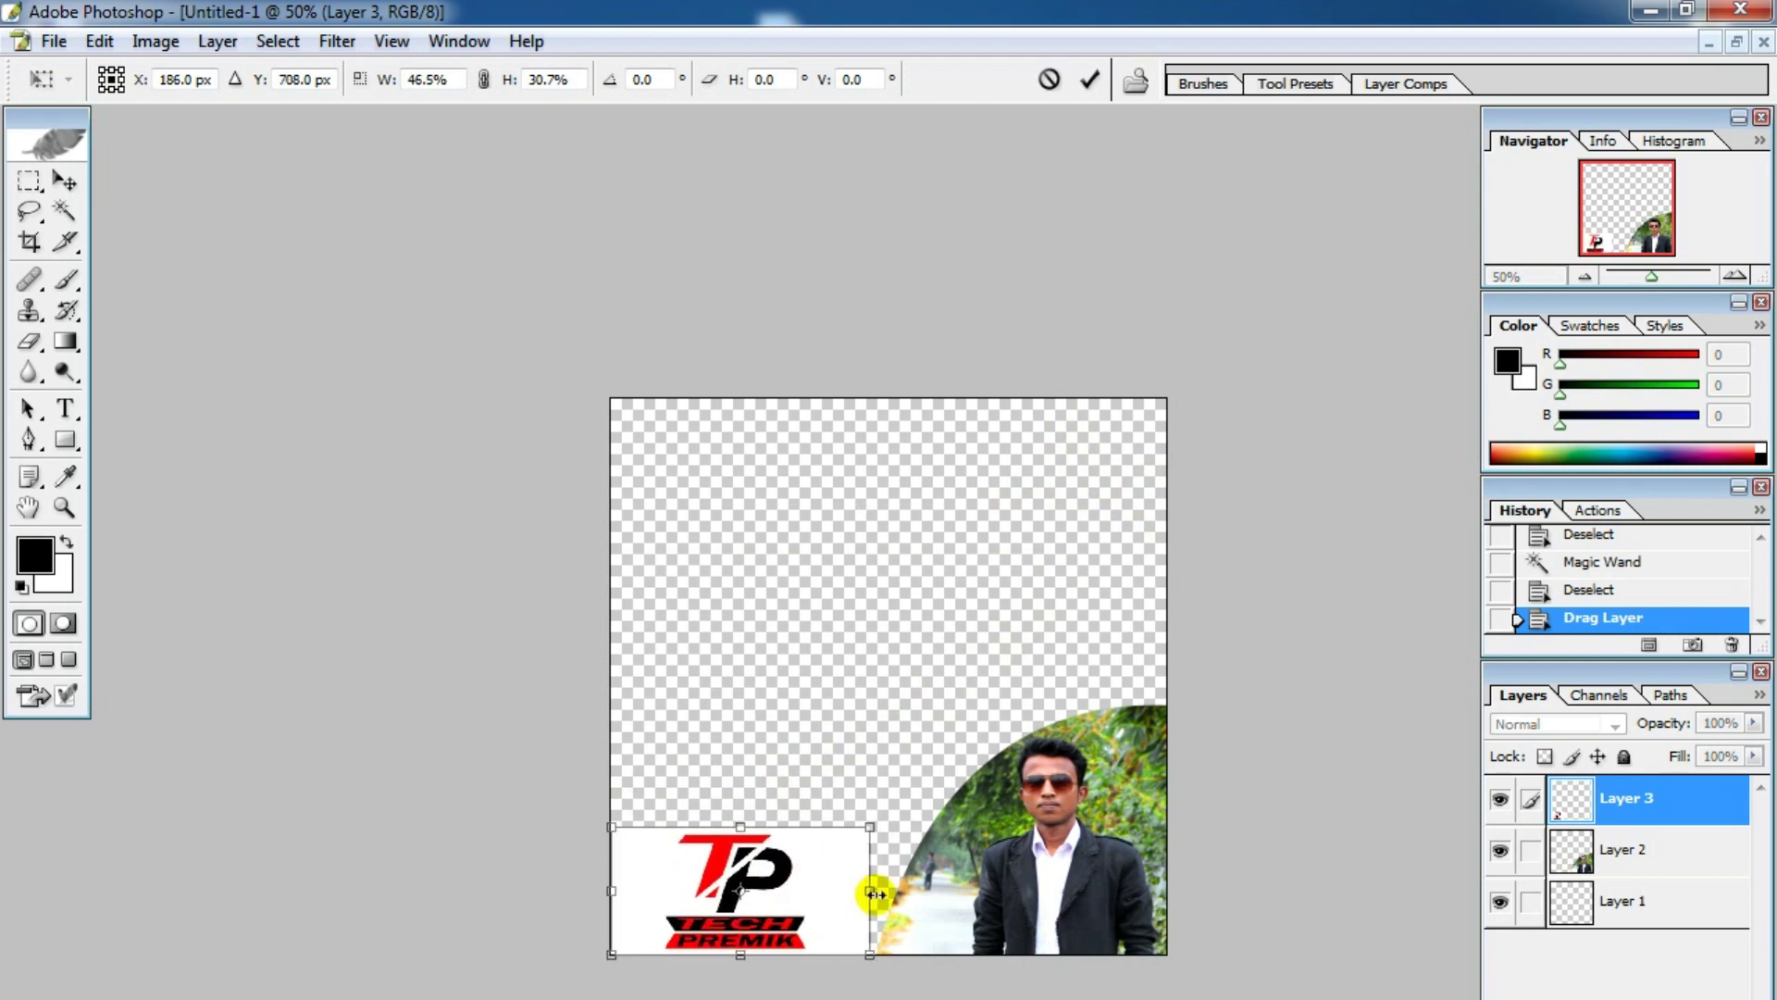
key(Return)
key(ctrl+0)
- Switch to Chrome, search Google for pixabay images, and open the 2020 Happy New Year illustration on Pixabay
key(alt+Tab)
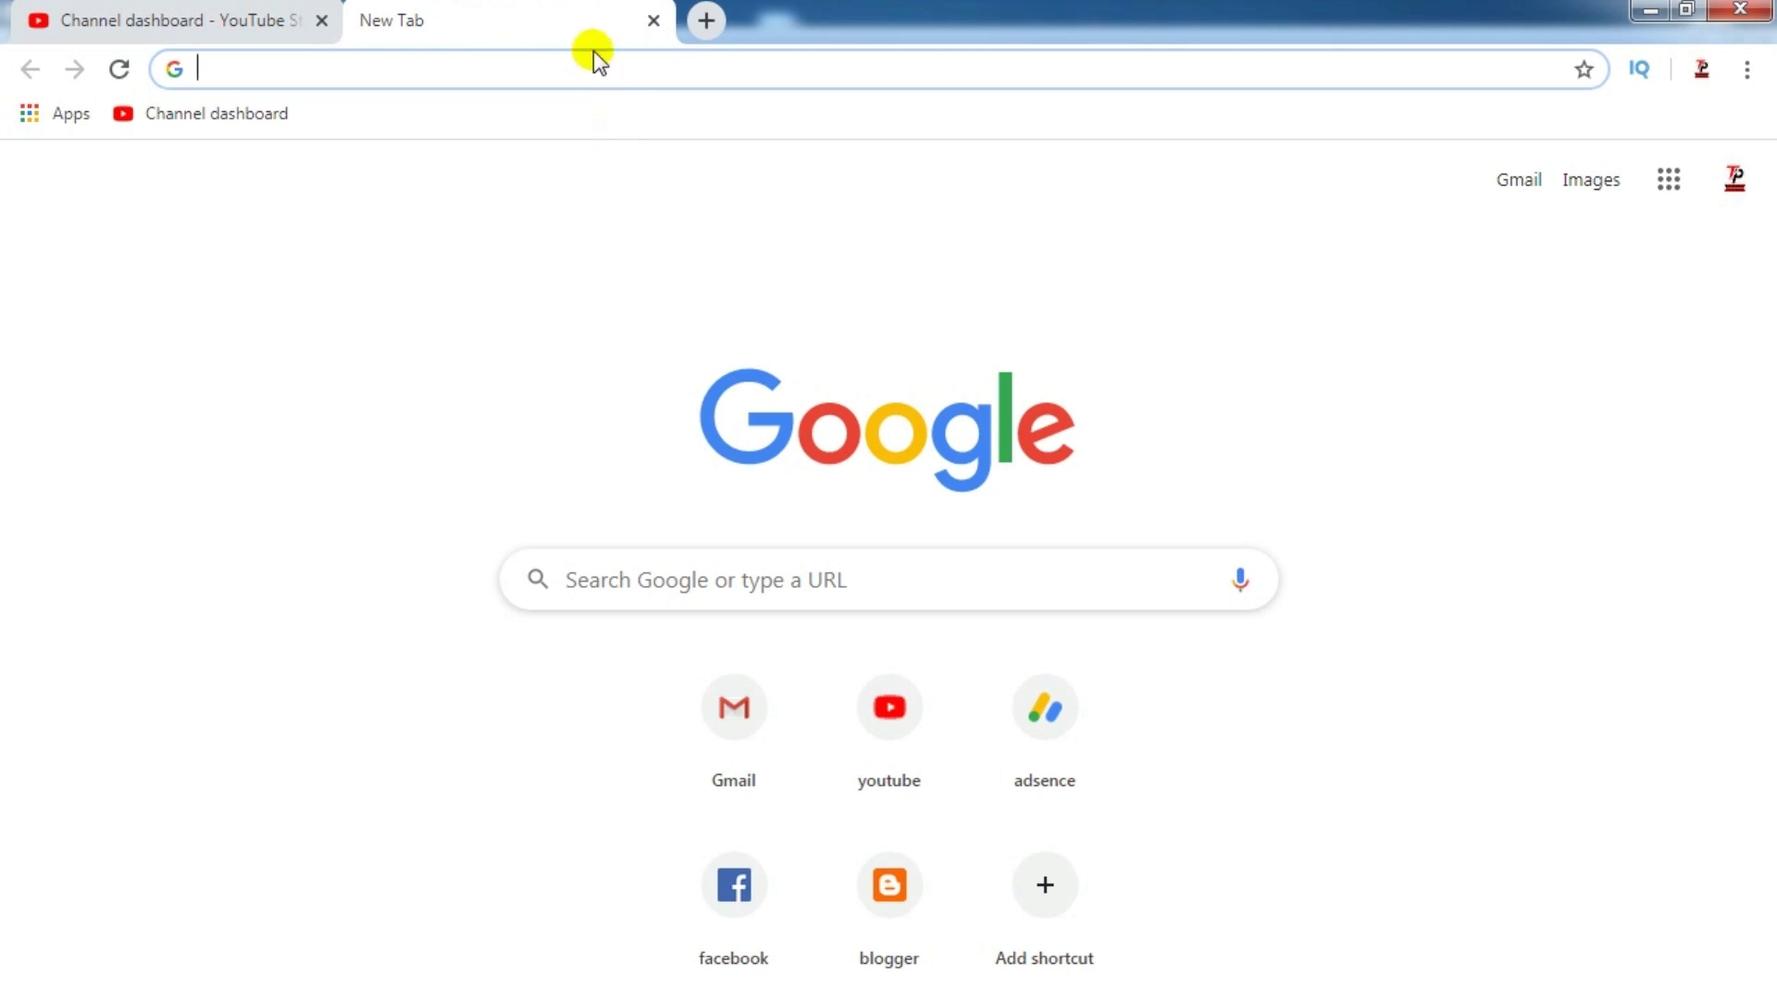
text(pi)
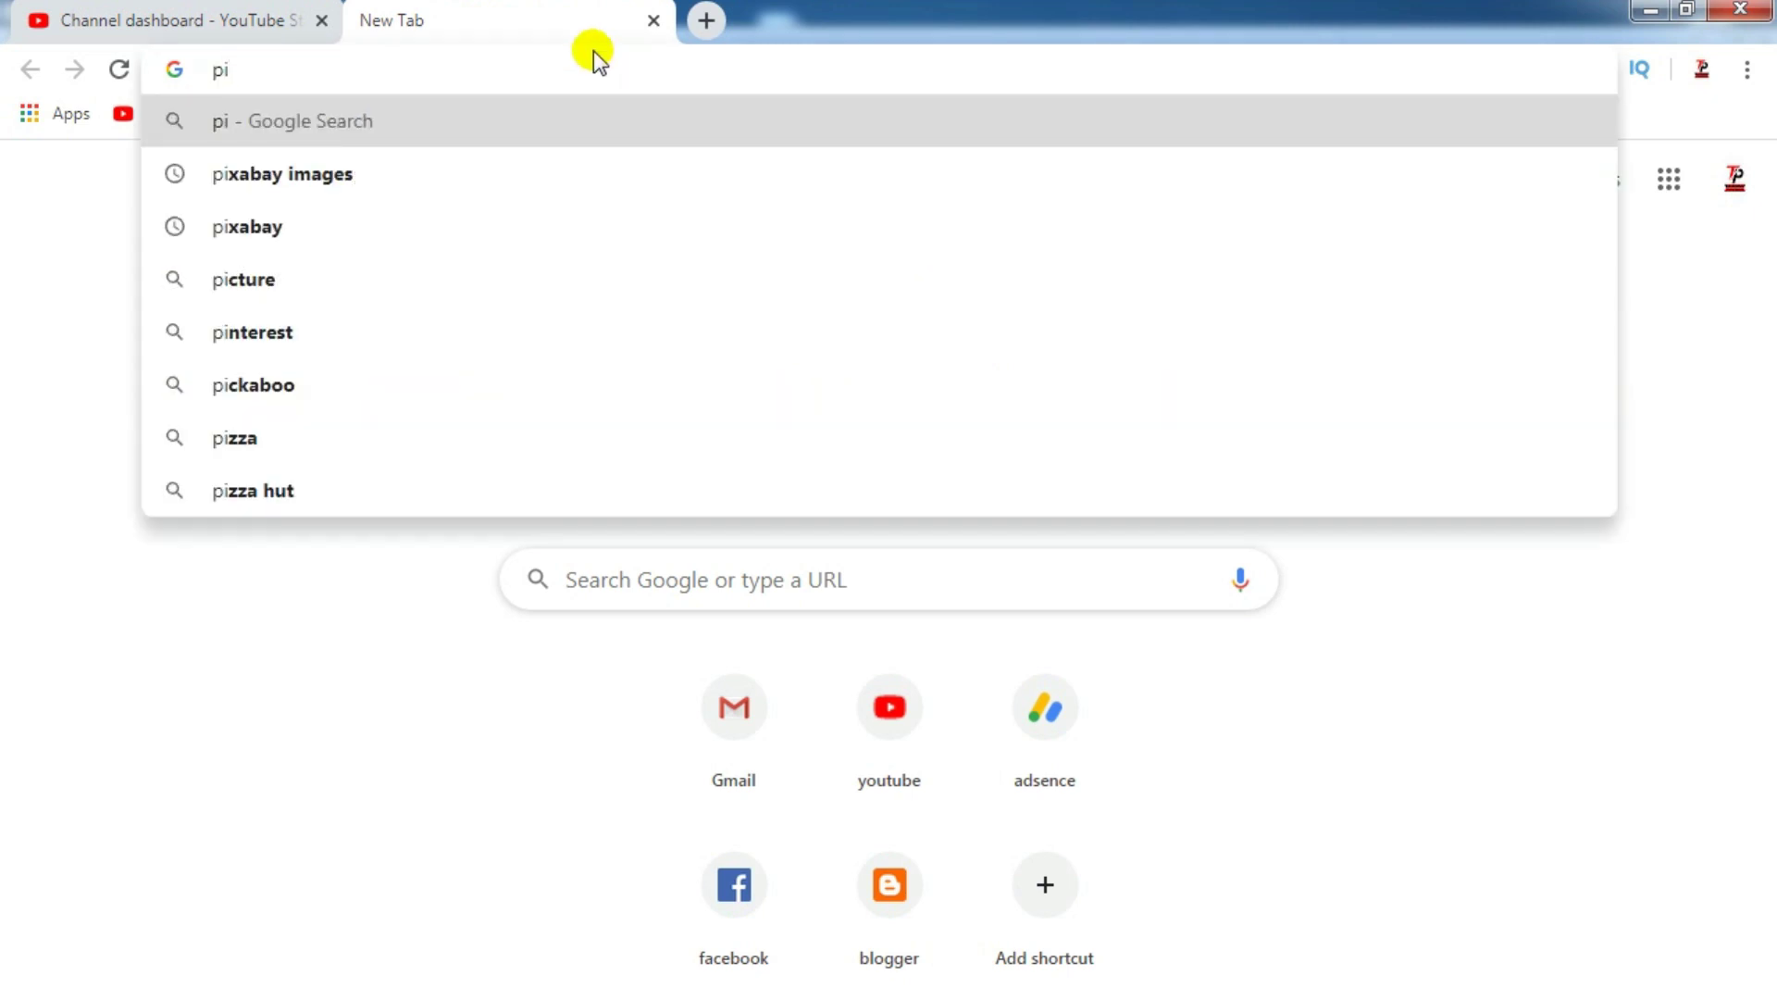
click(359, 177)
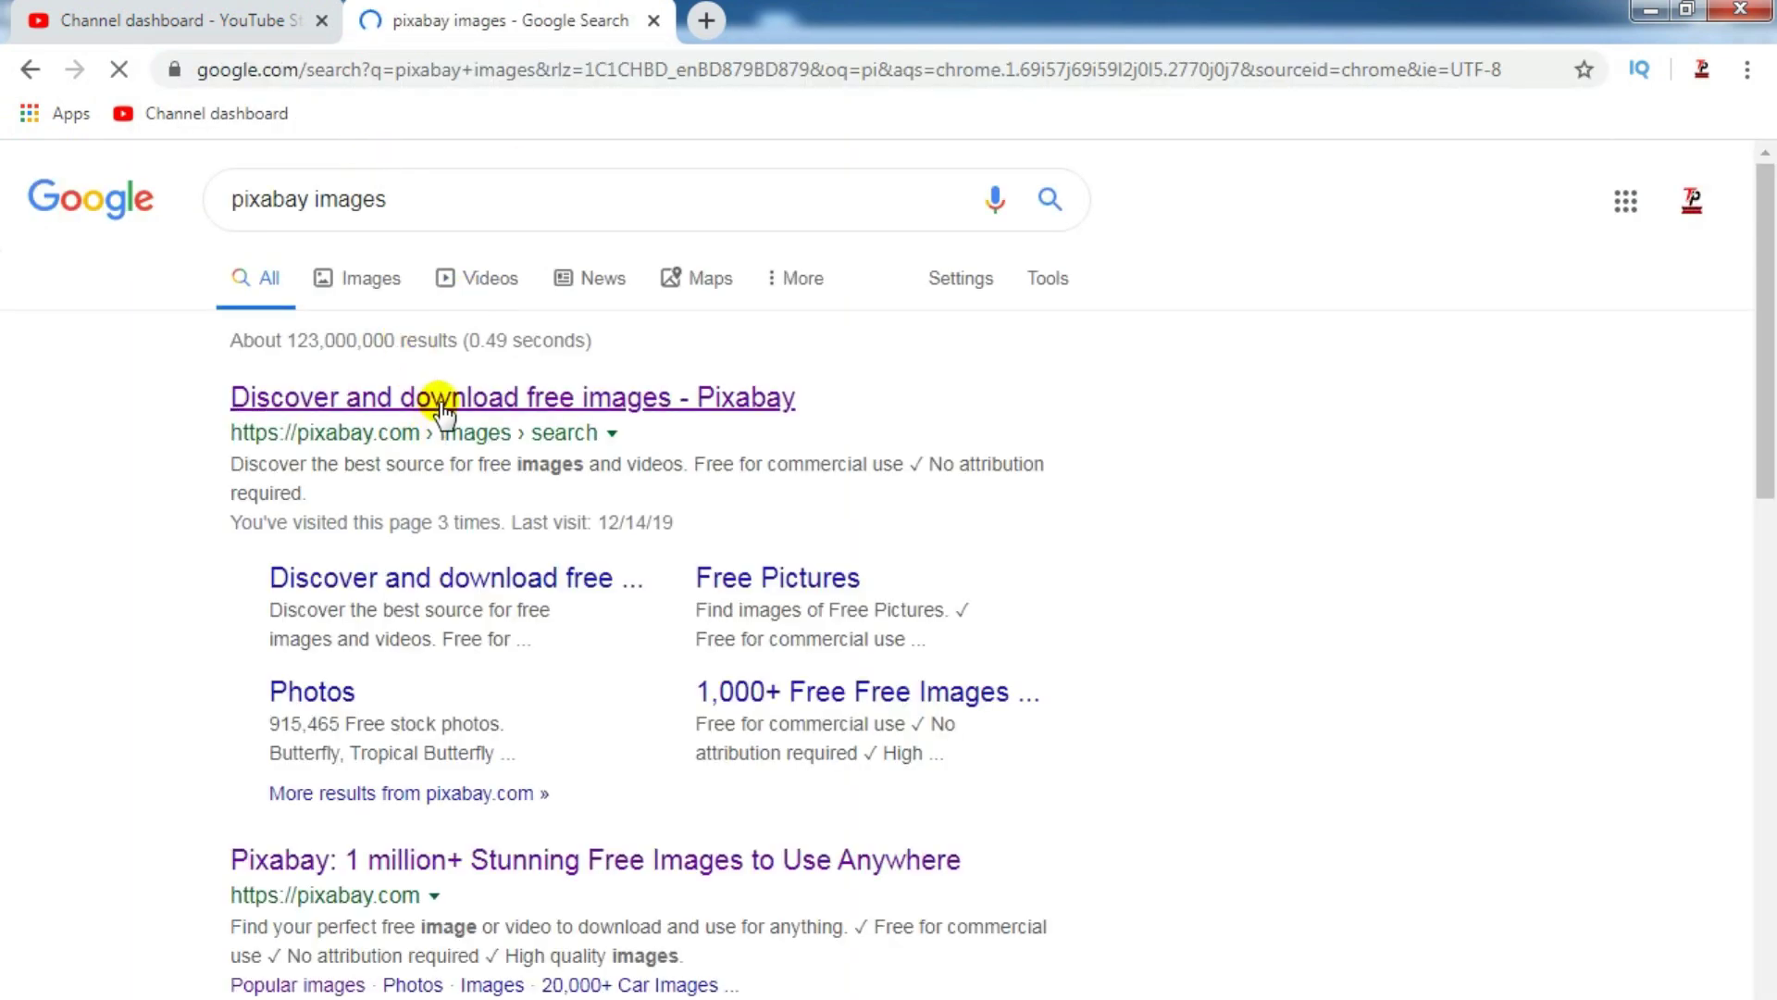
click(445, 410)
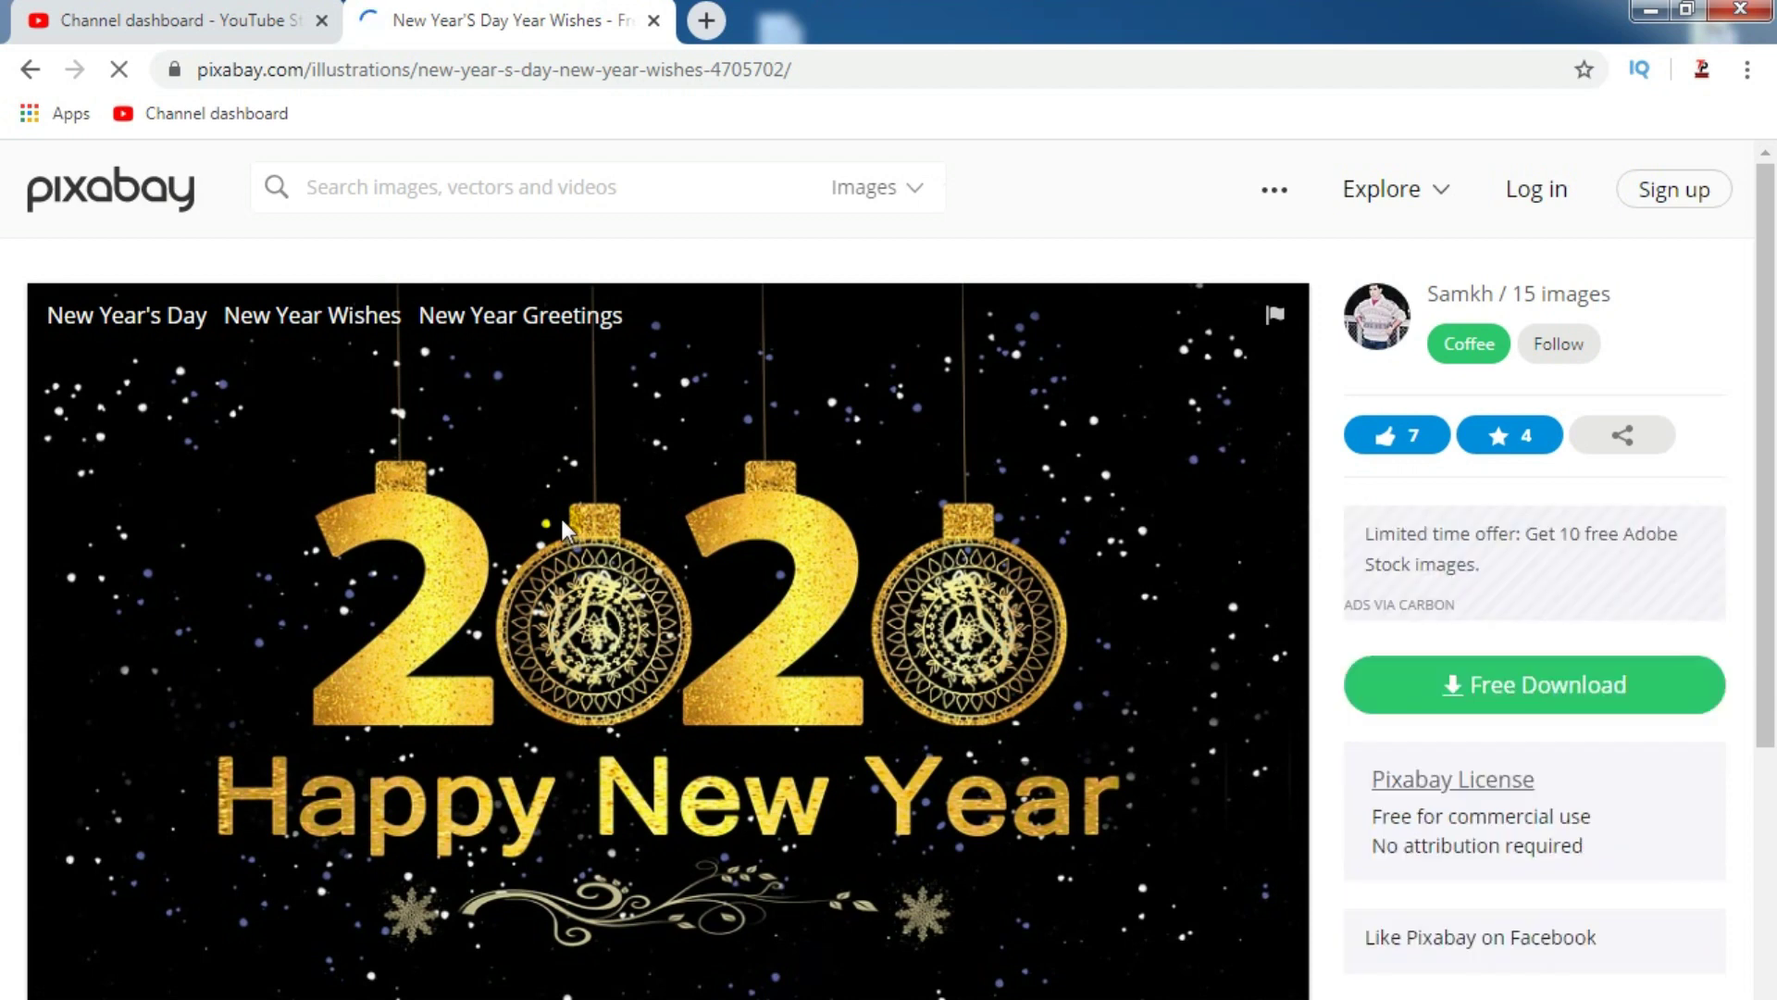
- Save the 2020 Happy New Year image to the Desktop as the JPEG new-years-day-4705702_960_720
right_click(561, 518)
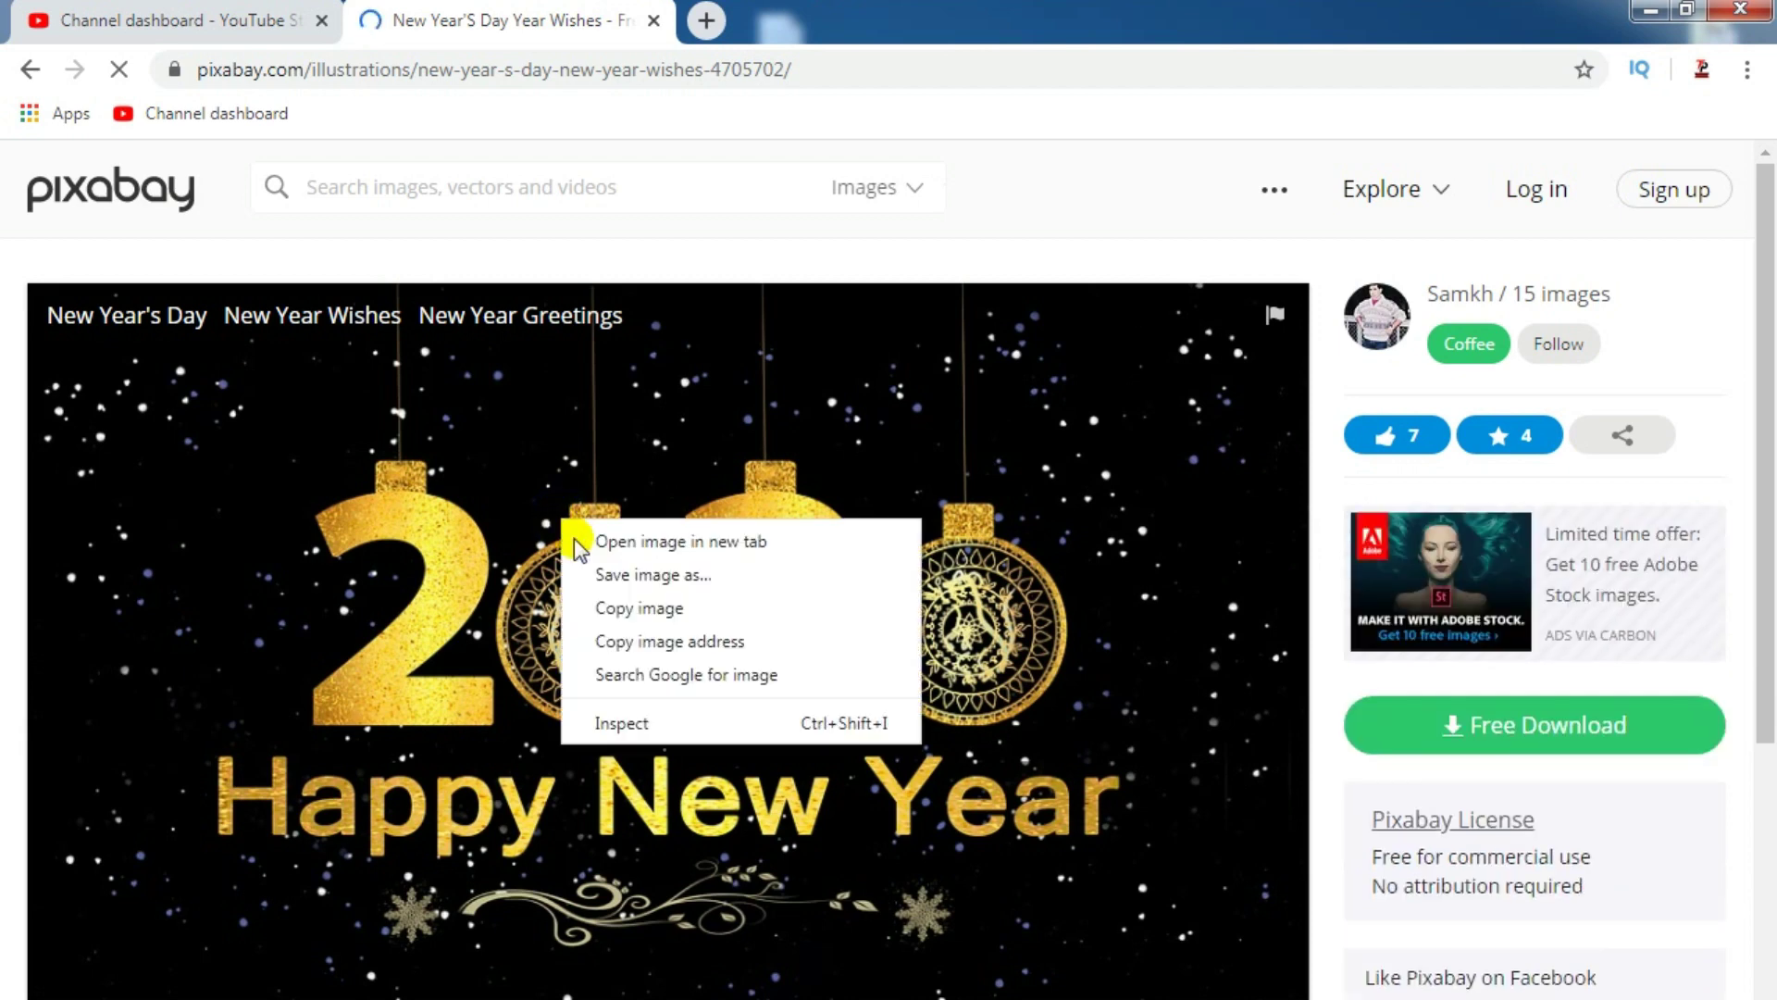
click(637, 575)
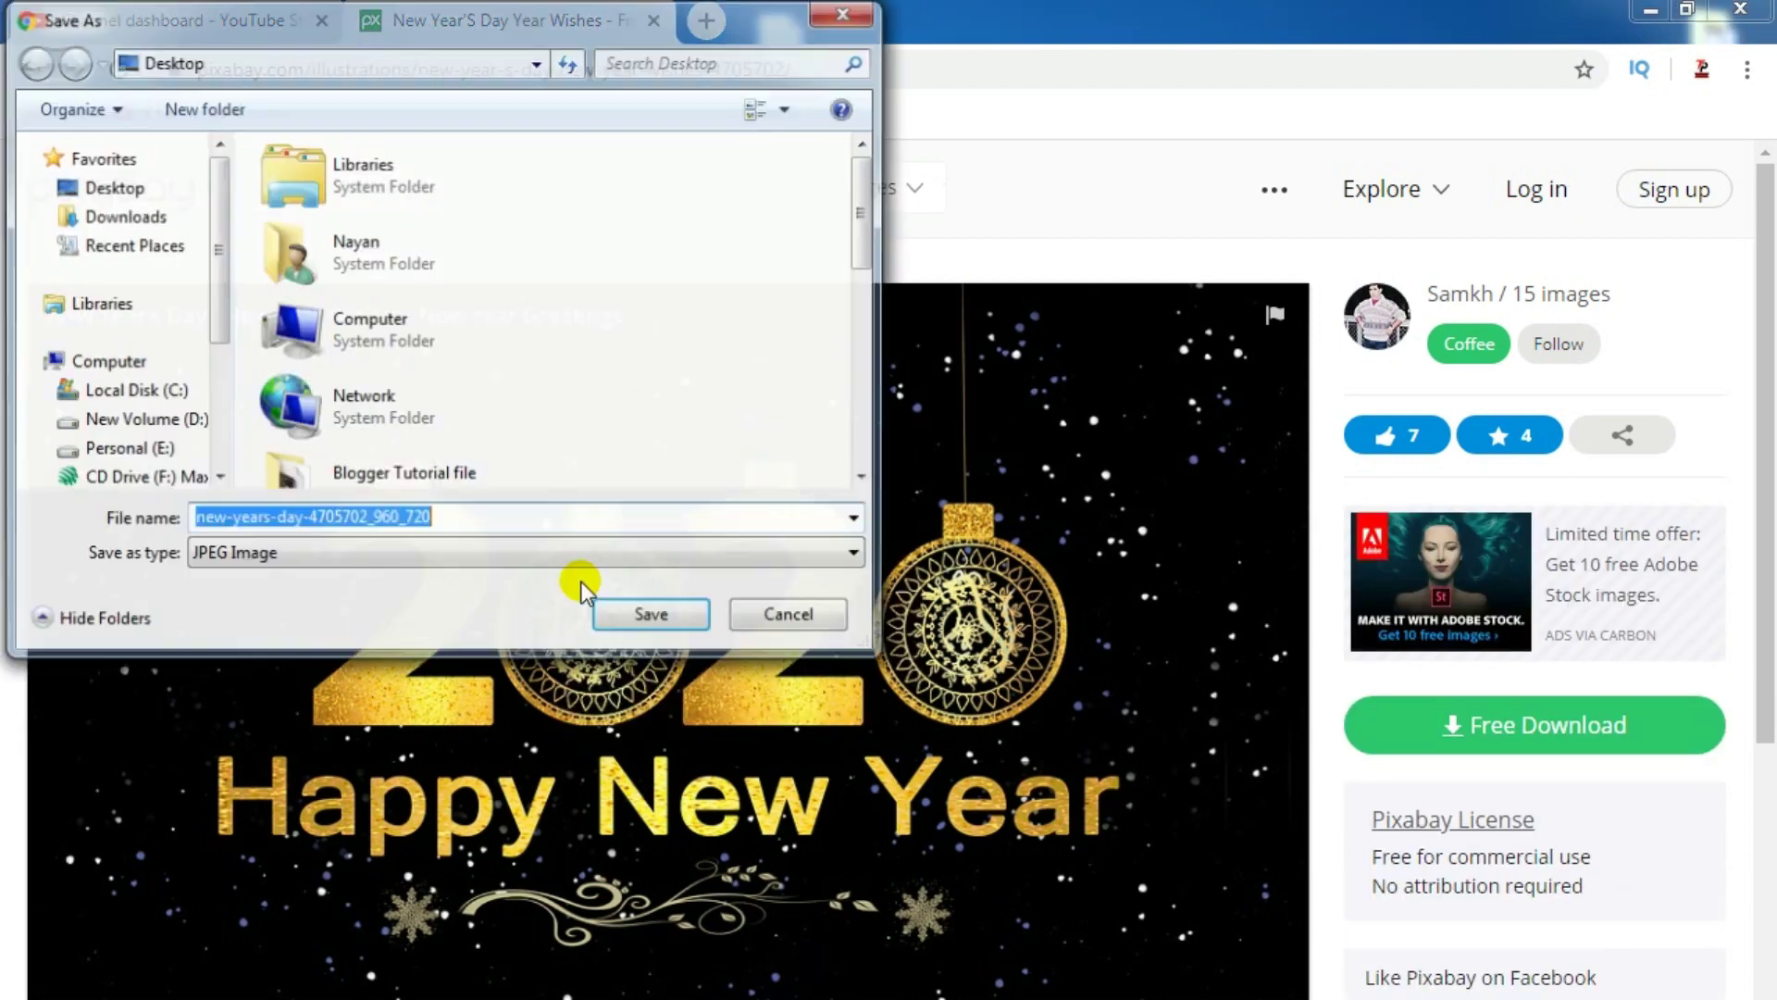
click(125, 186)
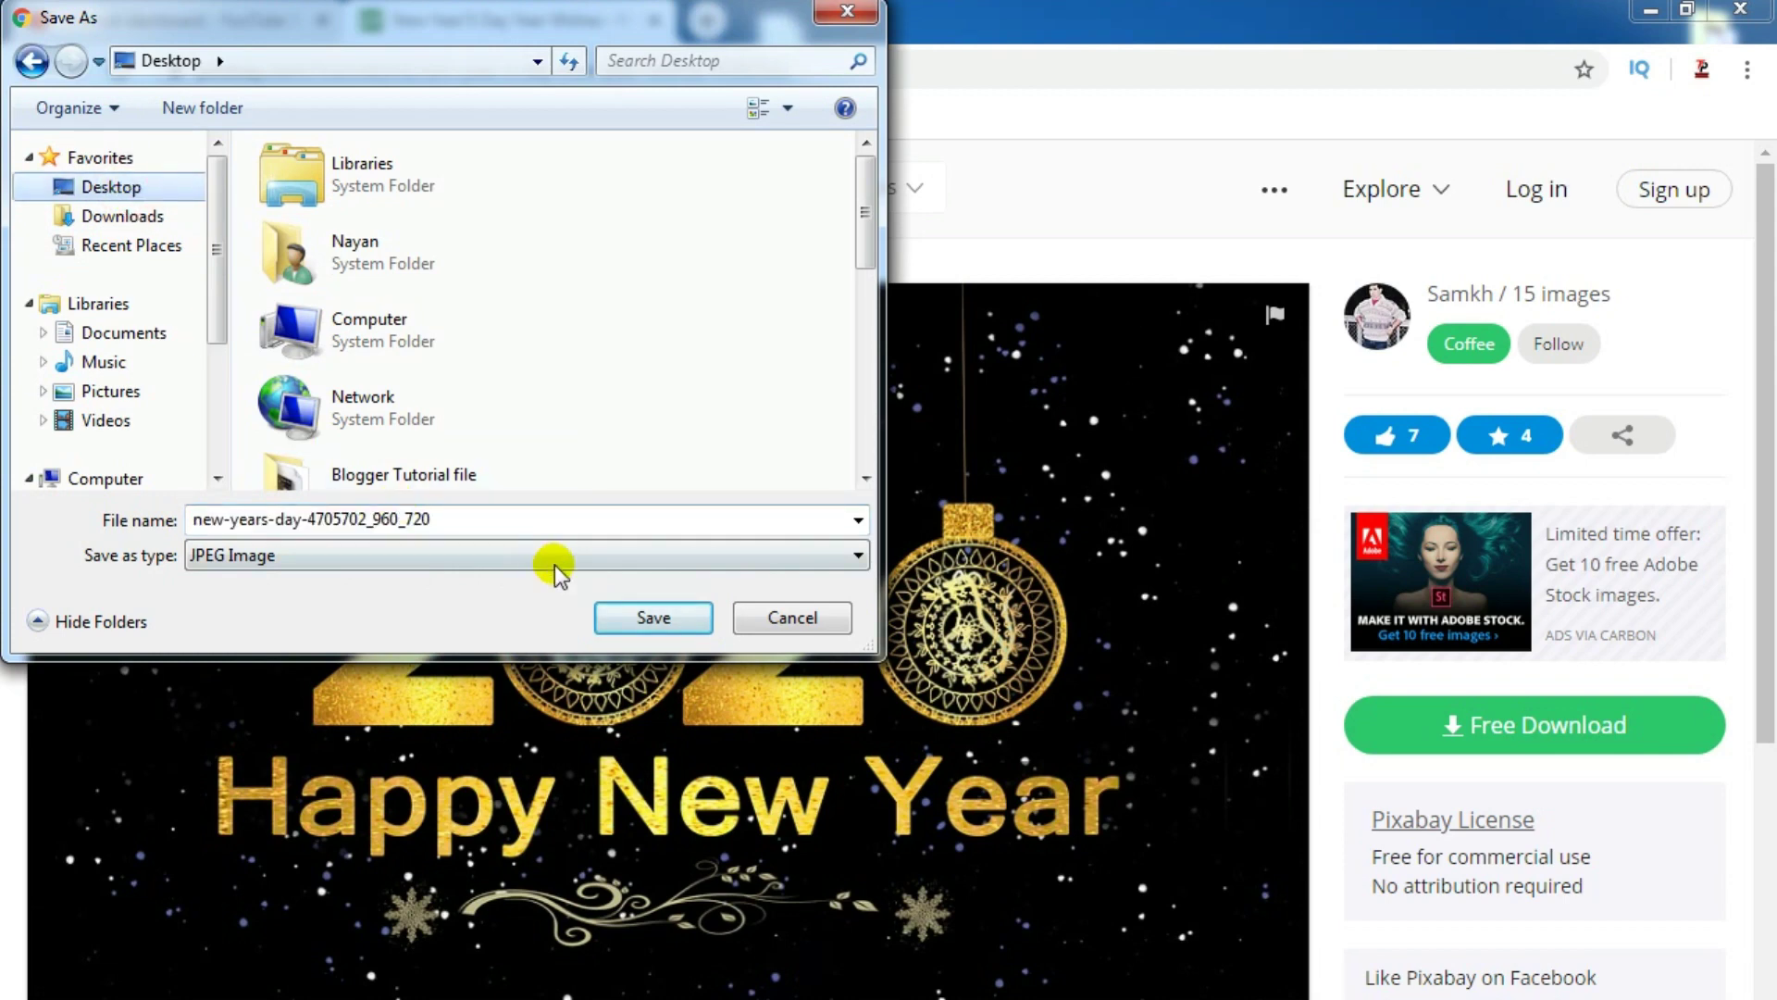
click(617, 613)
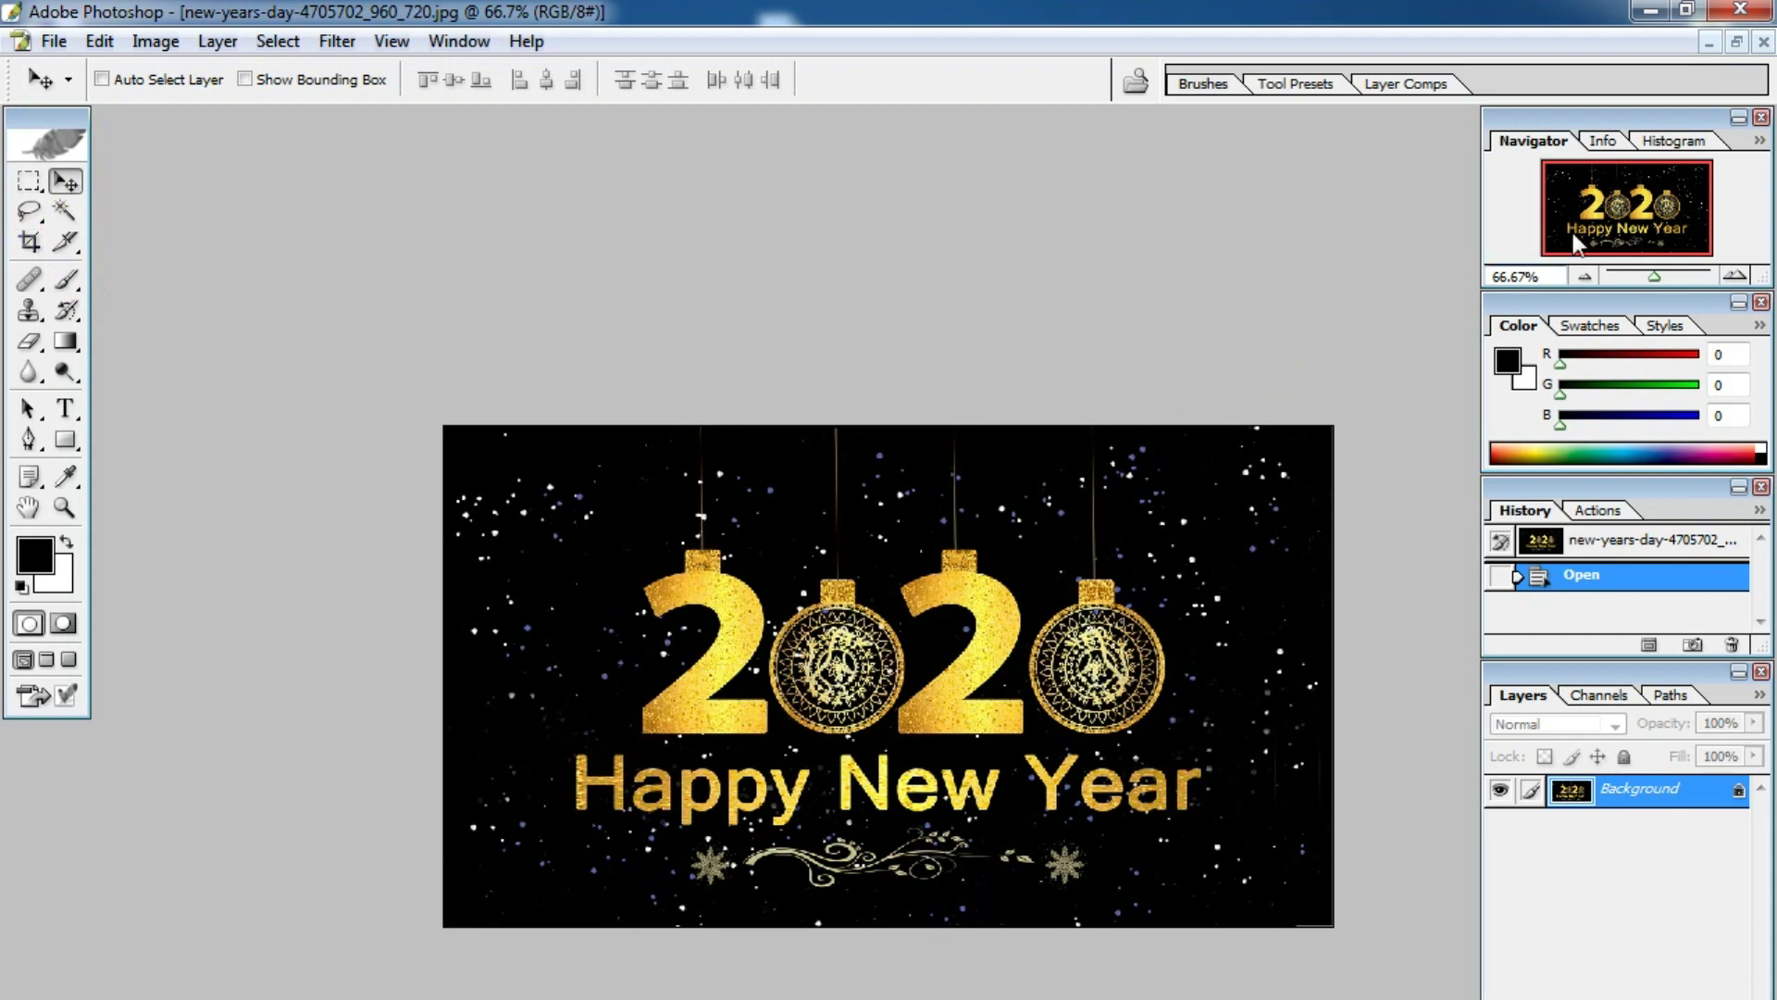
- With the New Year image open in Photoshop, restore the document windows to floating and close tp 1.png
click(1736, 41)
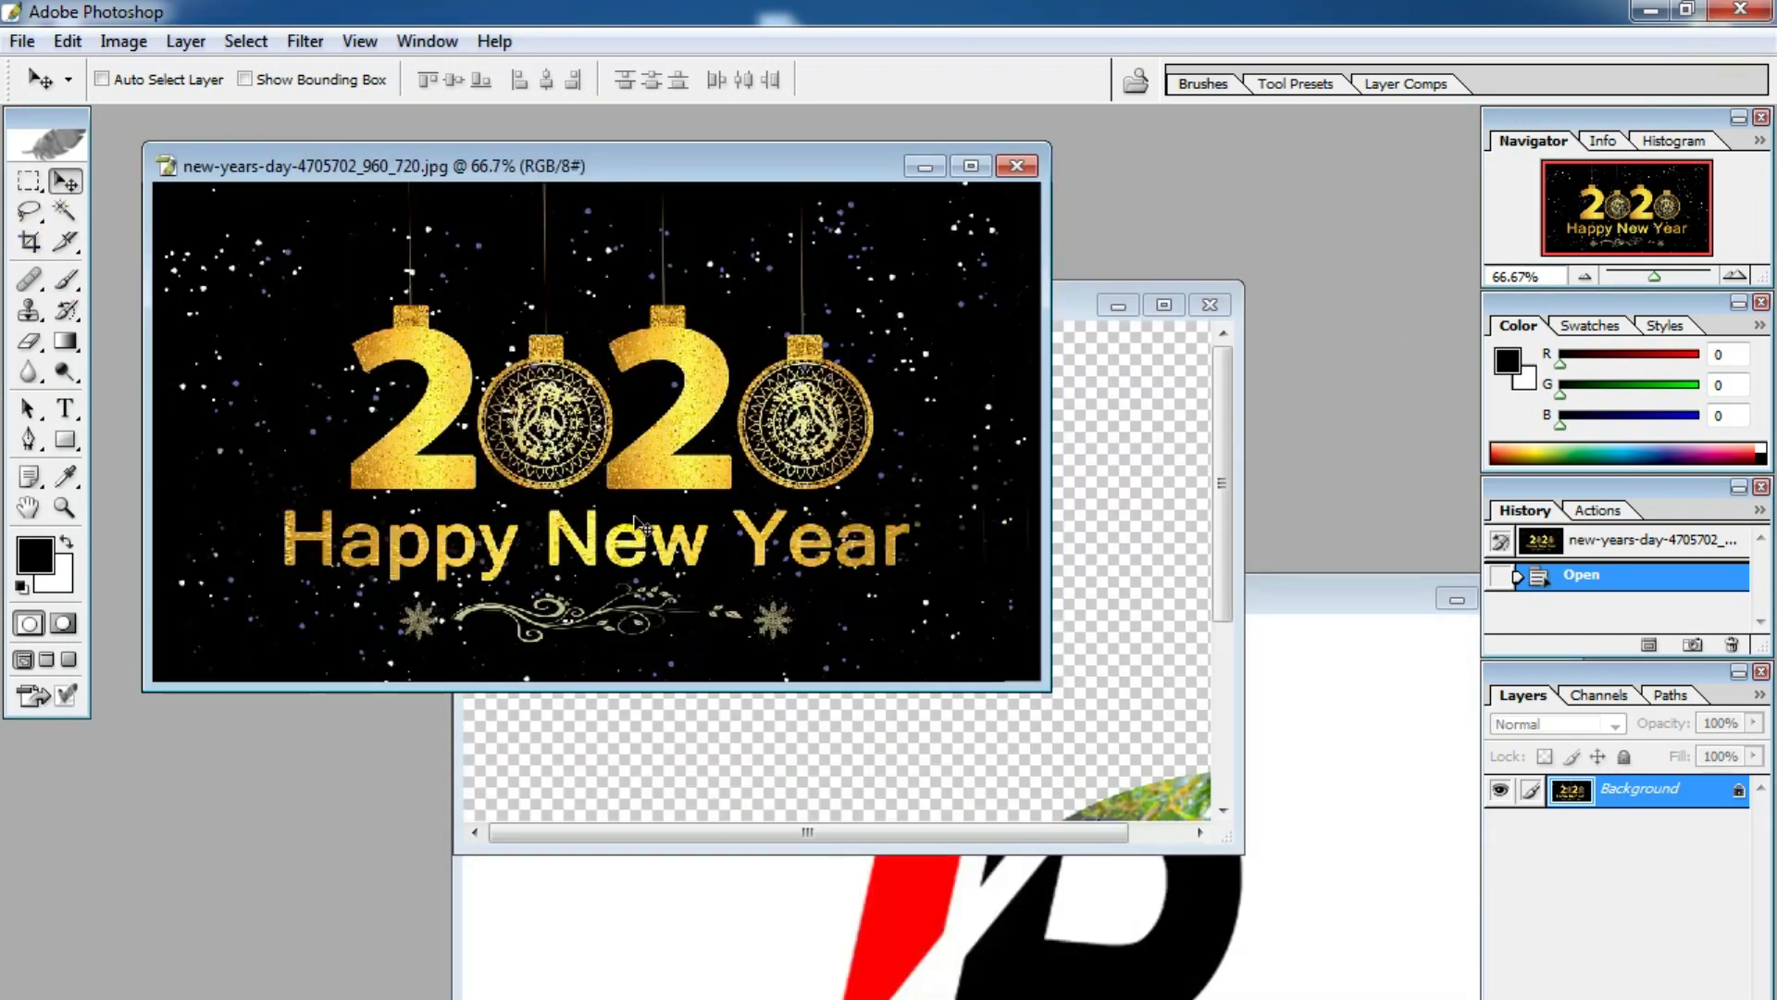
click(1269, 884)
drag(1356, 606, 1051, 604)
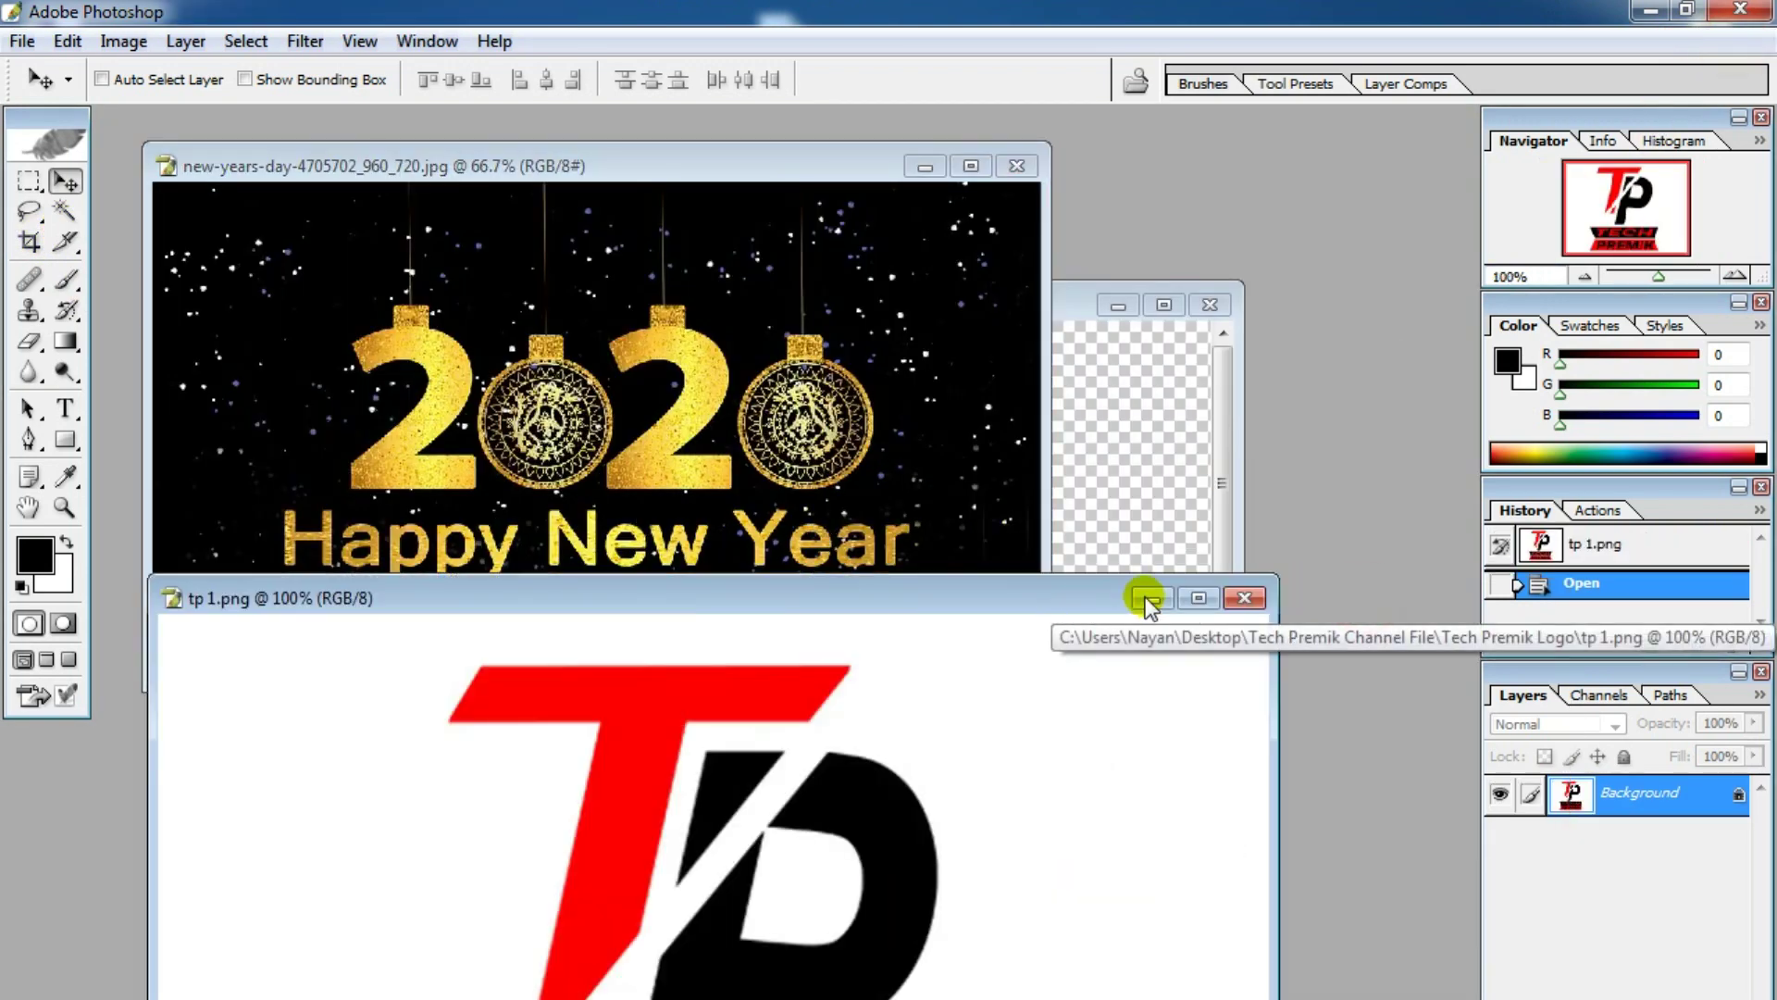
click(1232, 596)
- Select the 2020 Happy New Year artwork with a rectangular marquee, copy it into Untitled-1 as a layer, and maximize that document
click(29, 180)
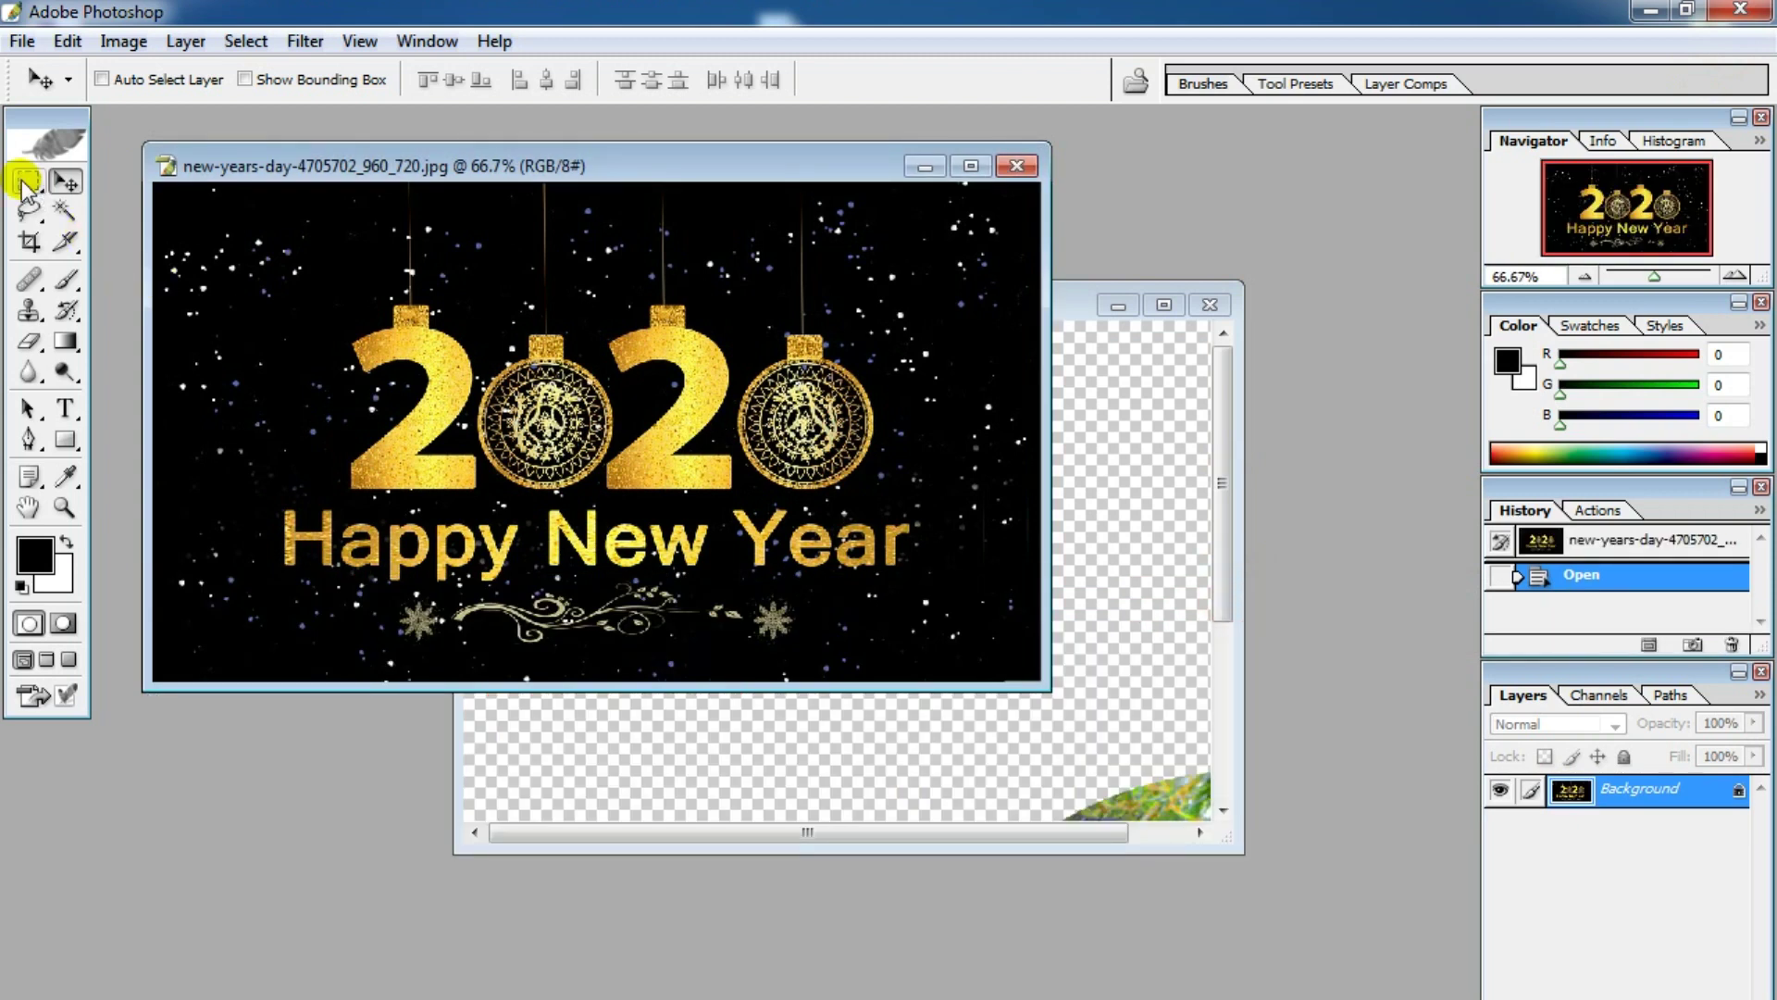
drag(248, 274, 953, 640)
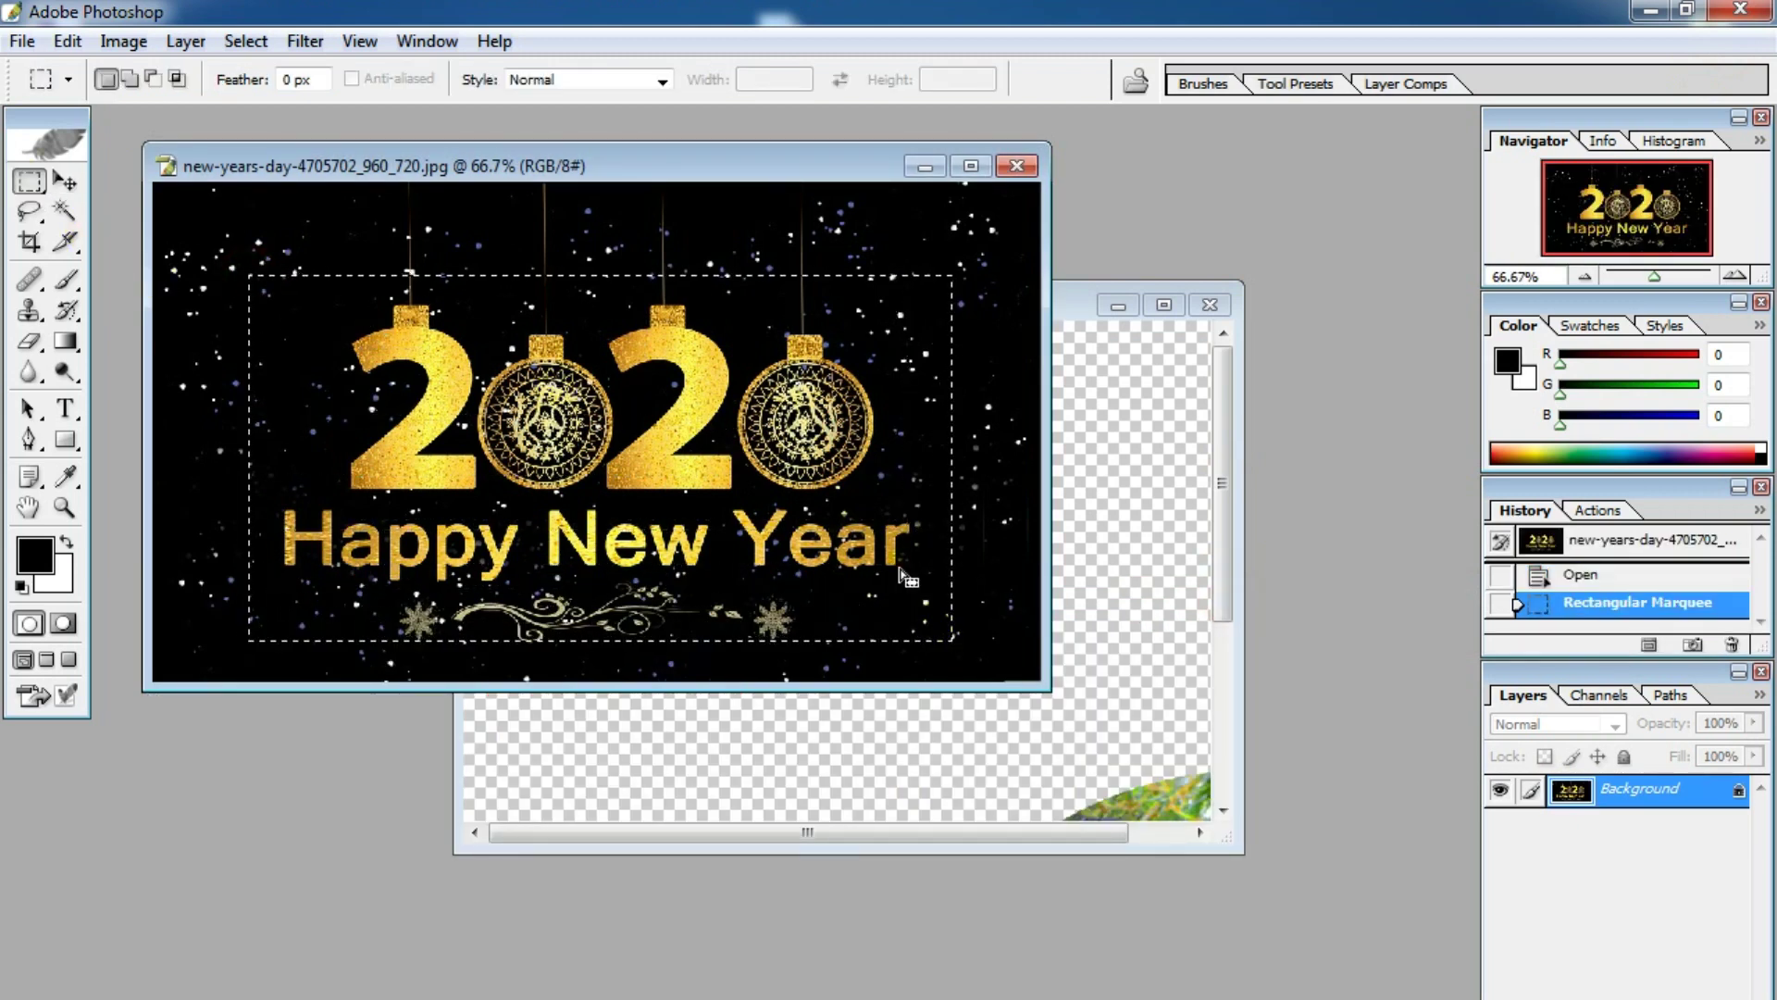
drag(712, 407, 814, 736)
click(1164, 305)
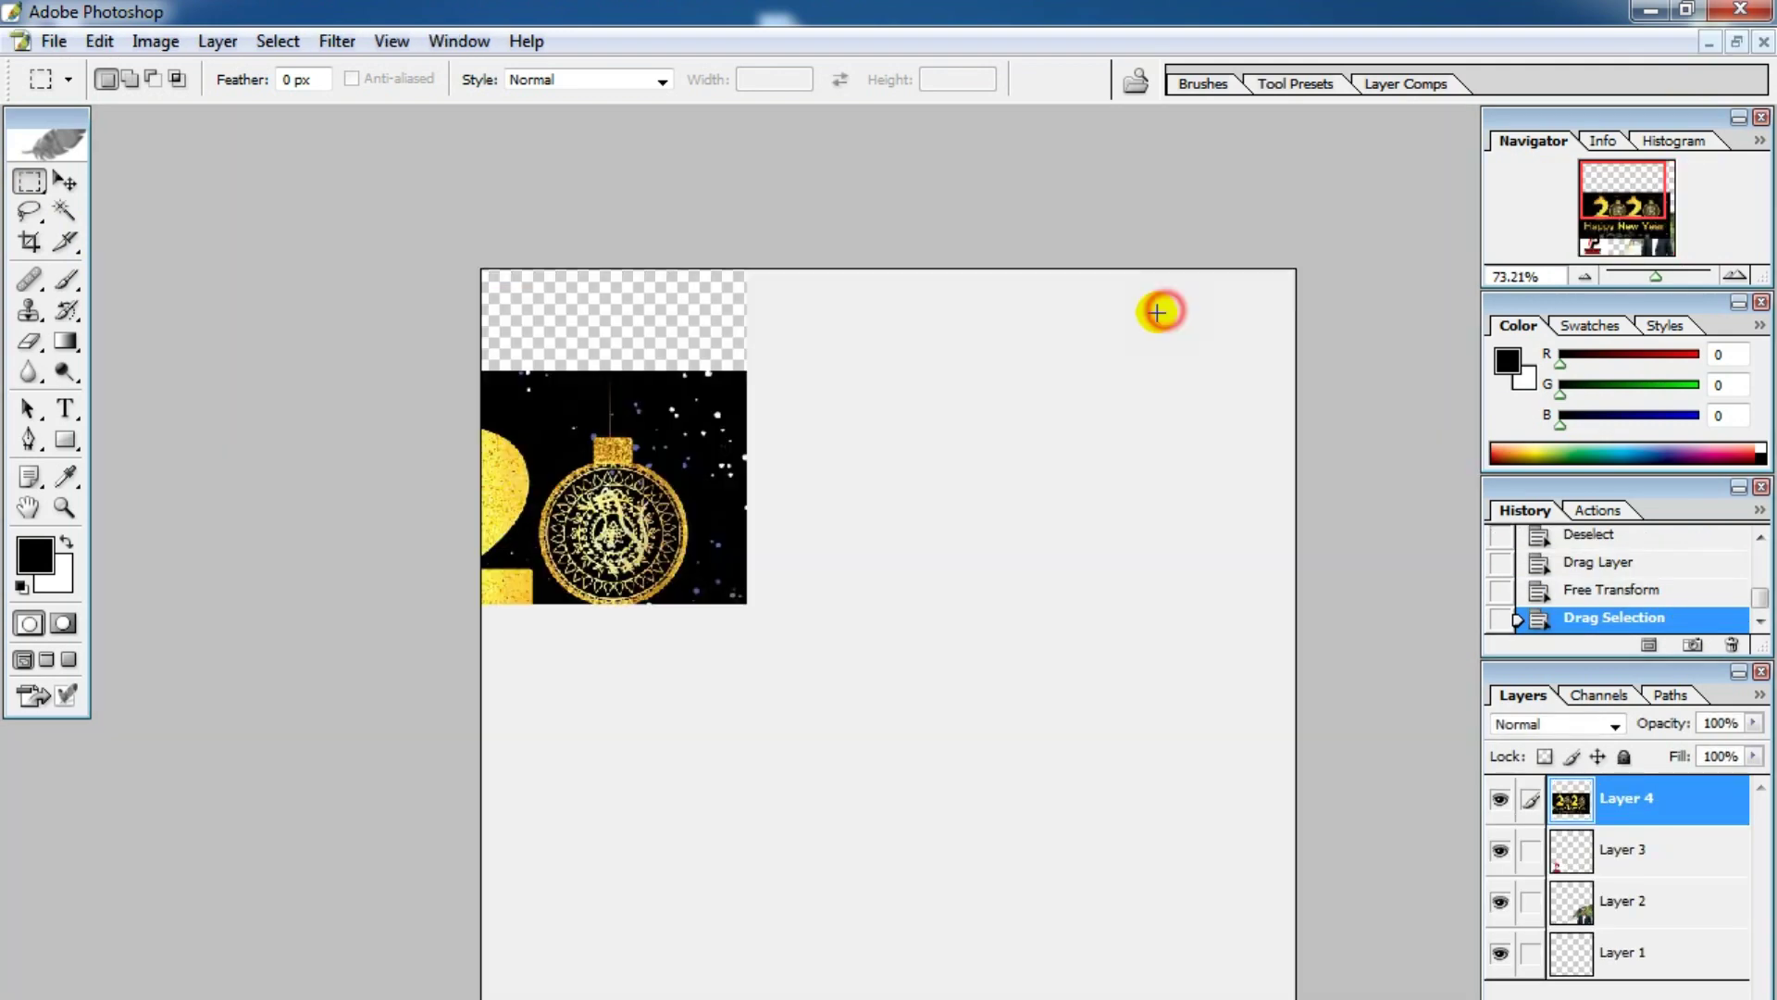
- Free Transform the New Year layer to about 40% width, placing it at the canvas's bottom edge between the logo and the photo
key(ctrl+t)
mouse_move(483, 535)
mouse_down()
mouse_move(892, 864)
mouse_move(736, 992)
mouse_up()
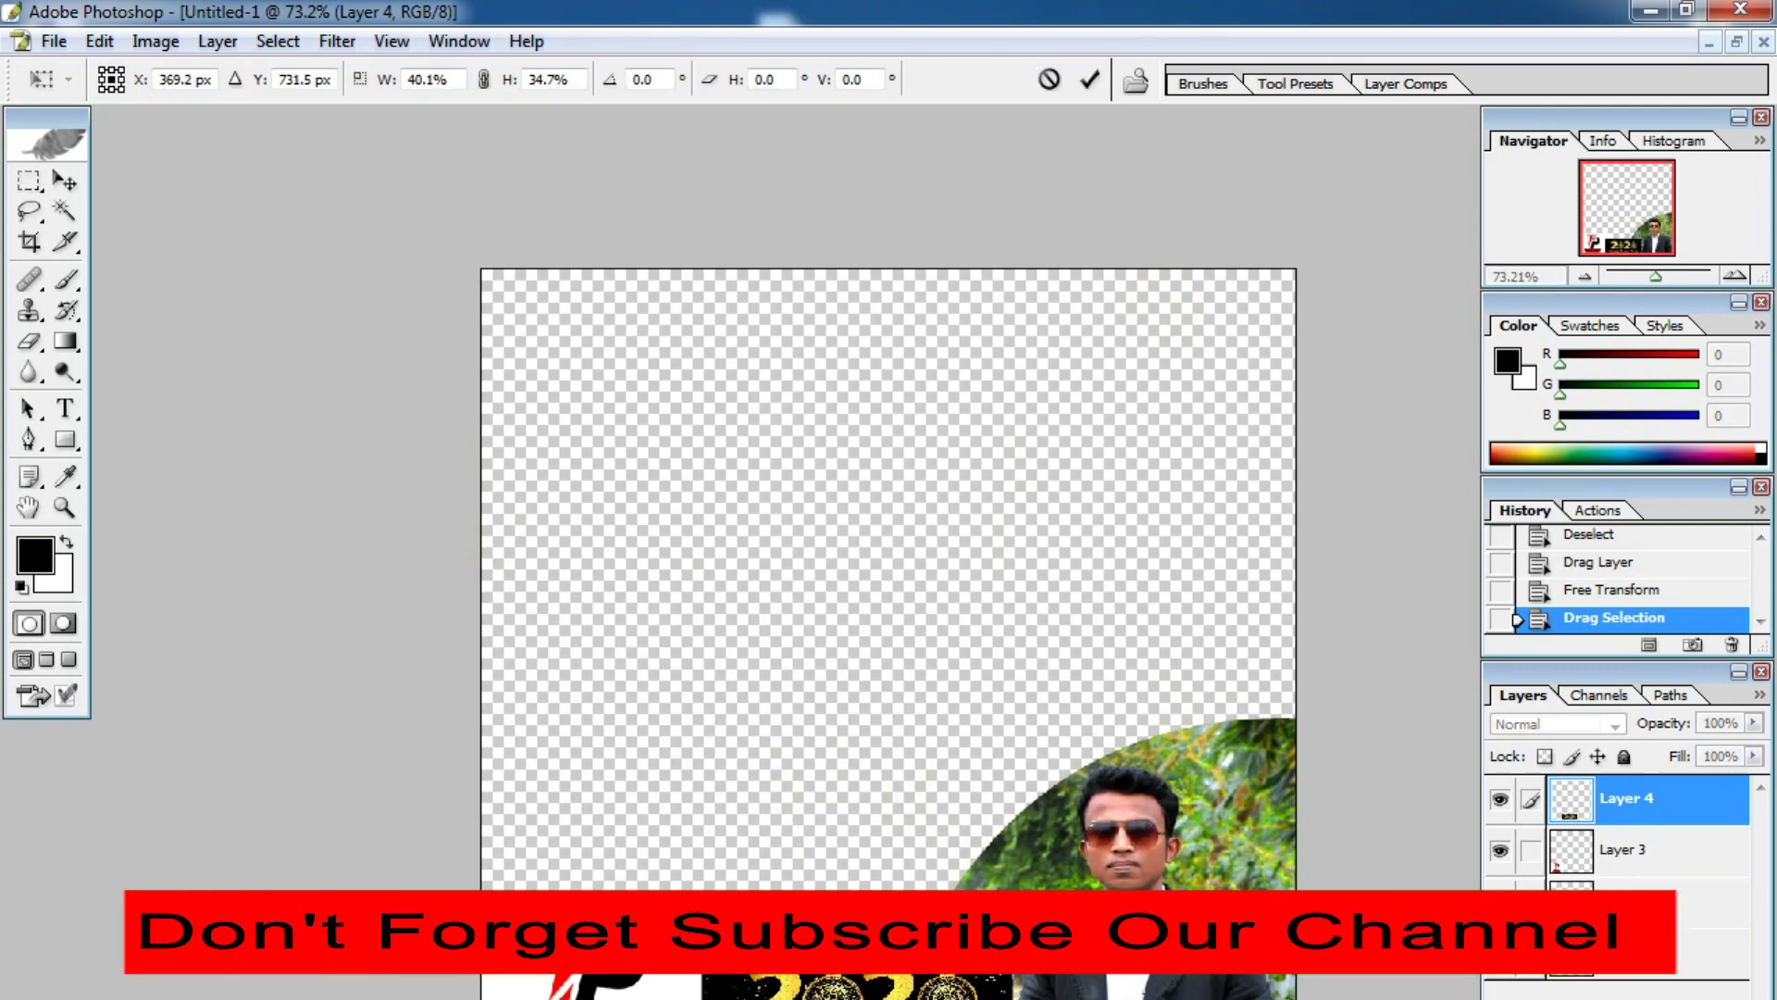
key(Return)
key(m)
scroll(720, 845, up, 1)
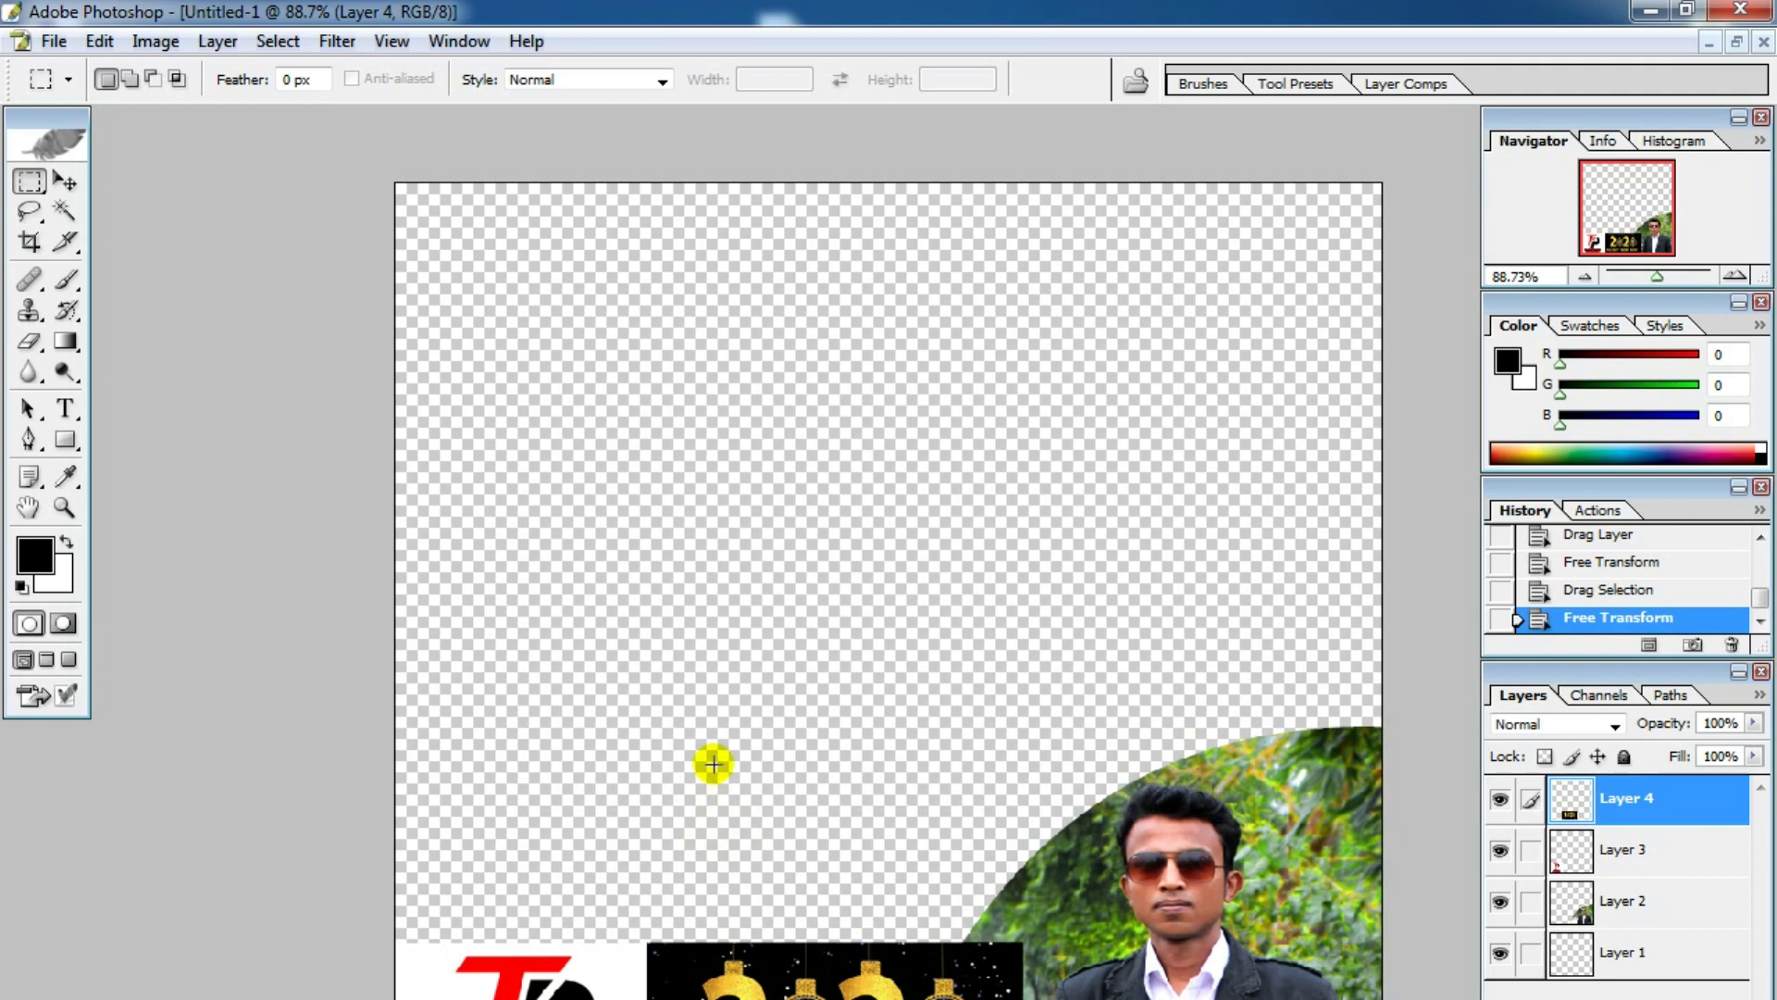
- Save the frame to the Desktop as a PNG file named pppl, accept the PNG options, and minimize Photoshop
click(52, 43)
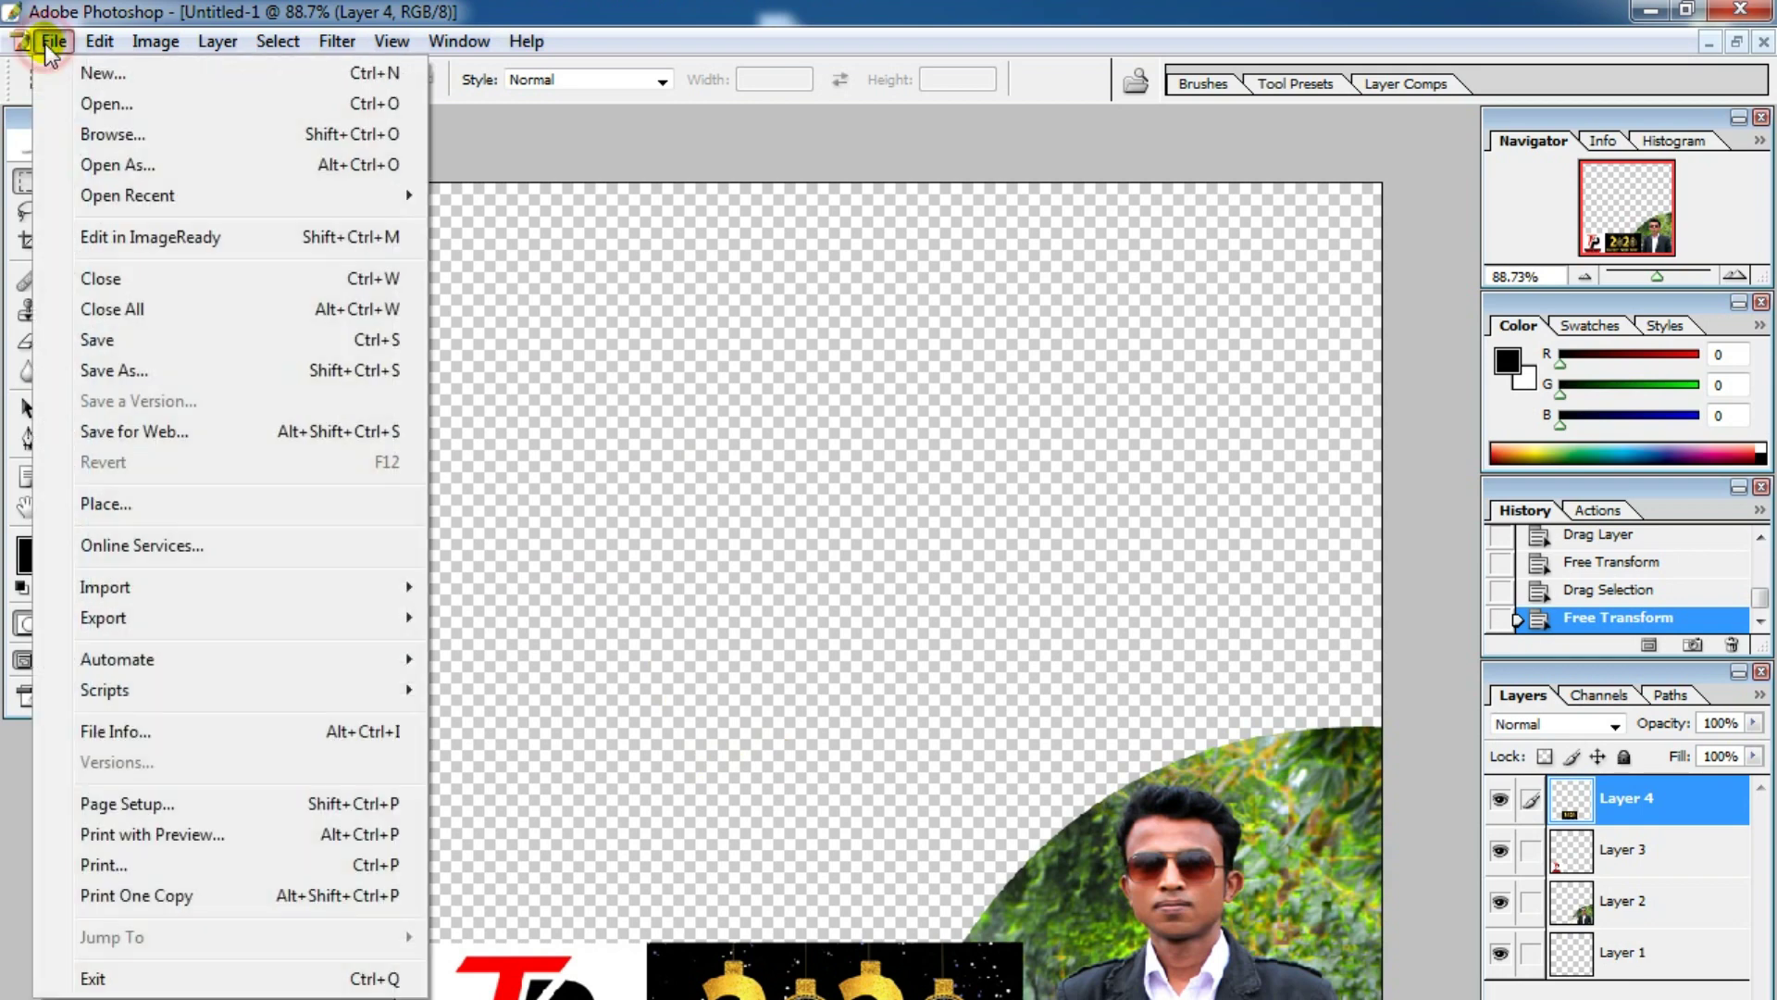
click(123, 370)
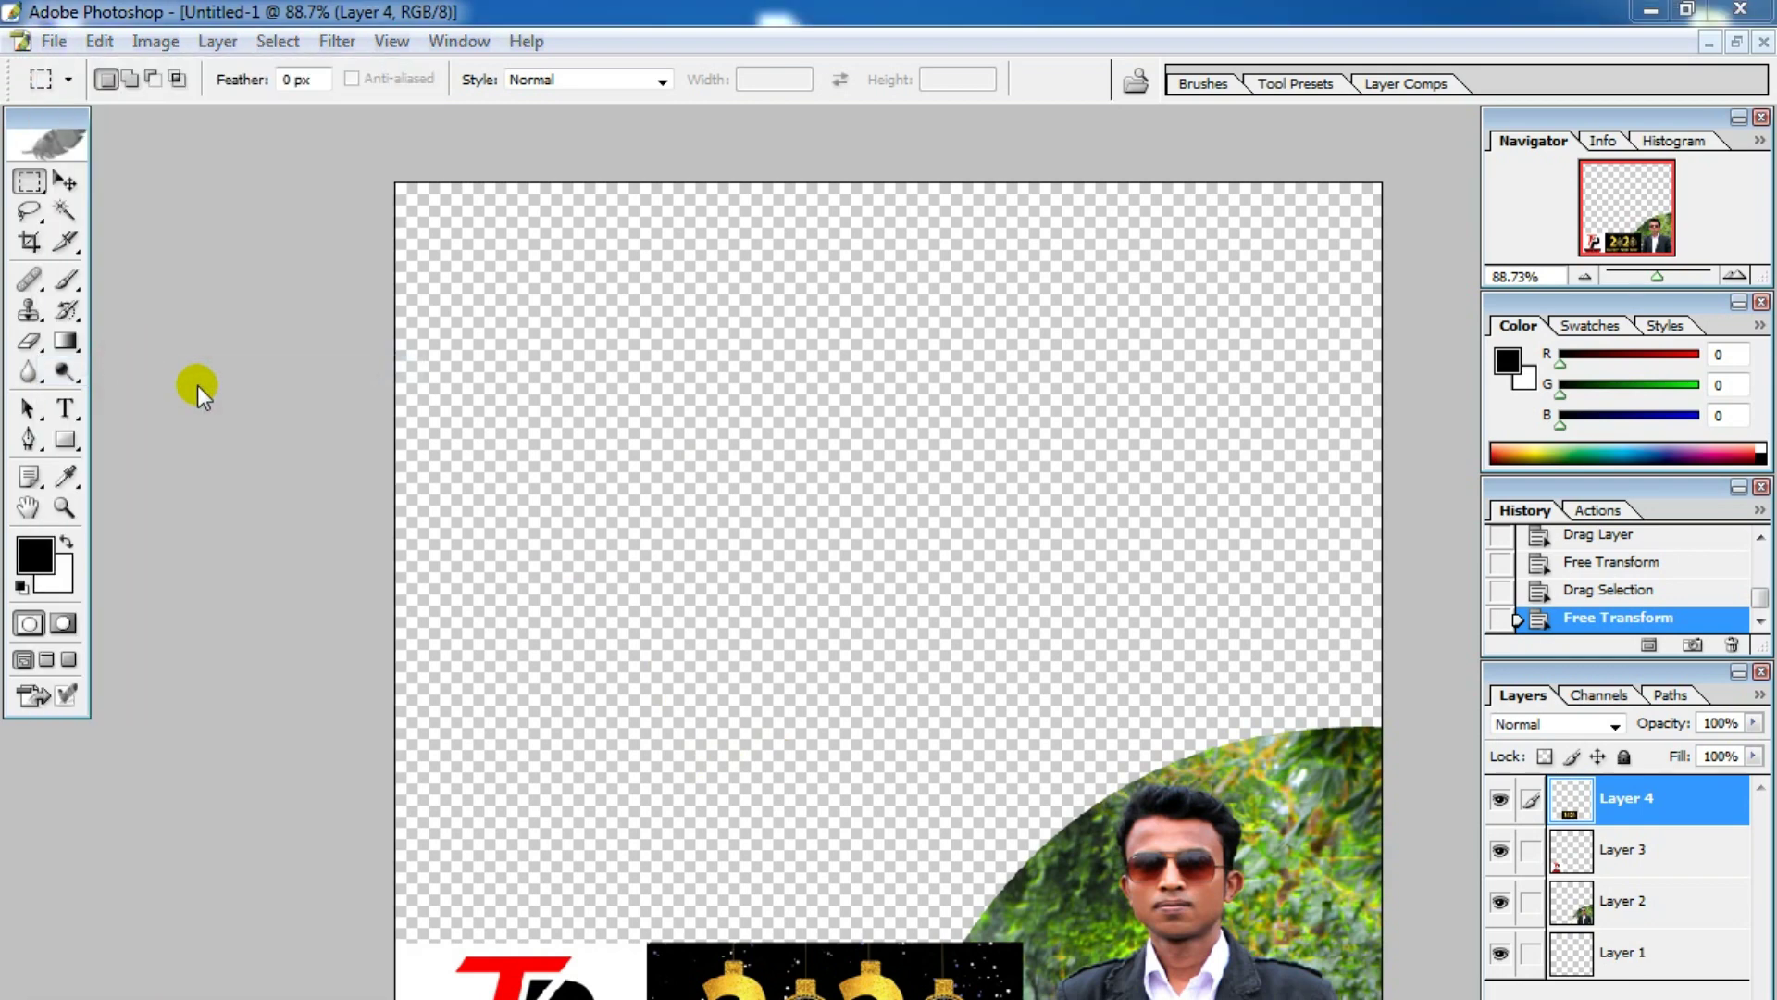
click(548, 339)
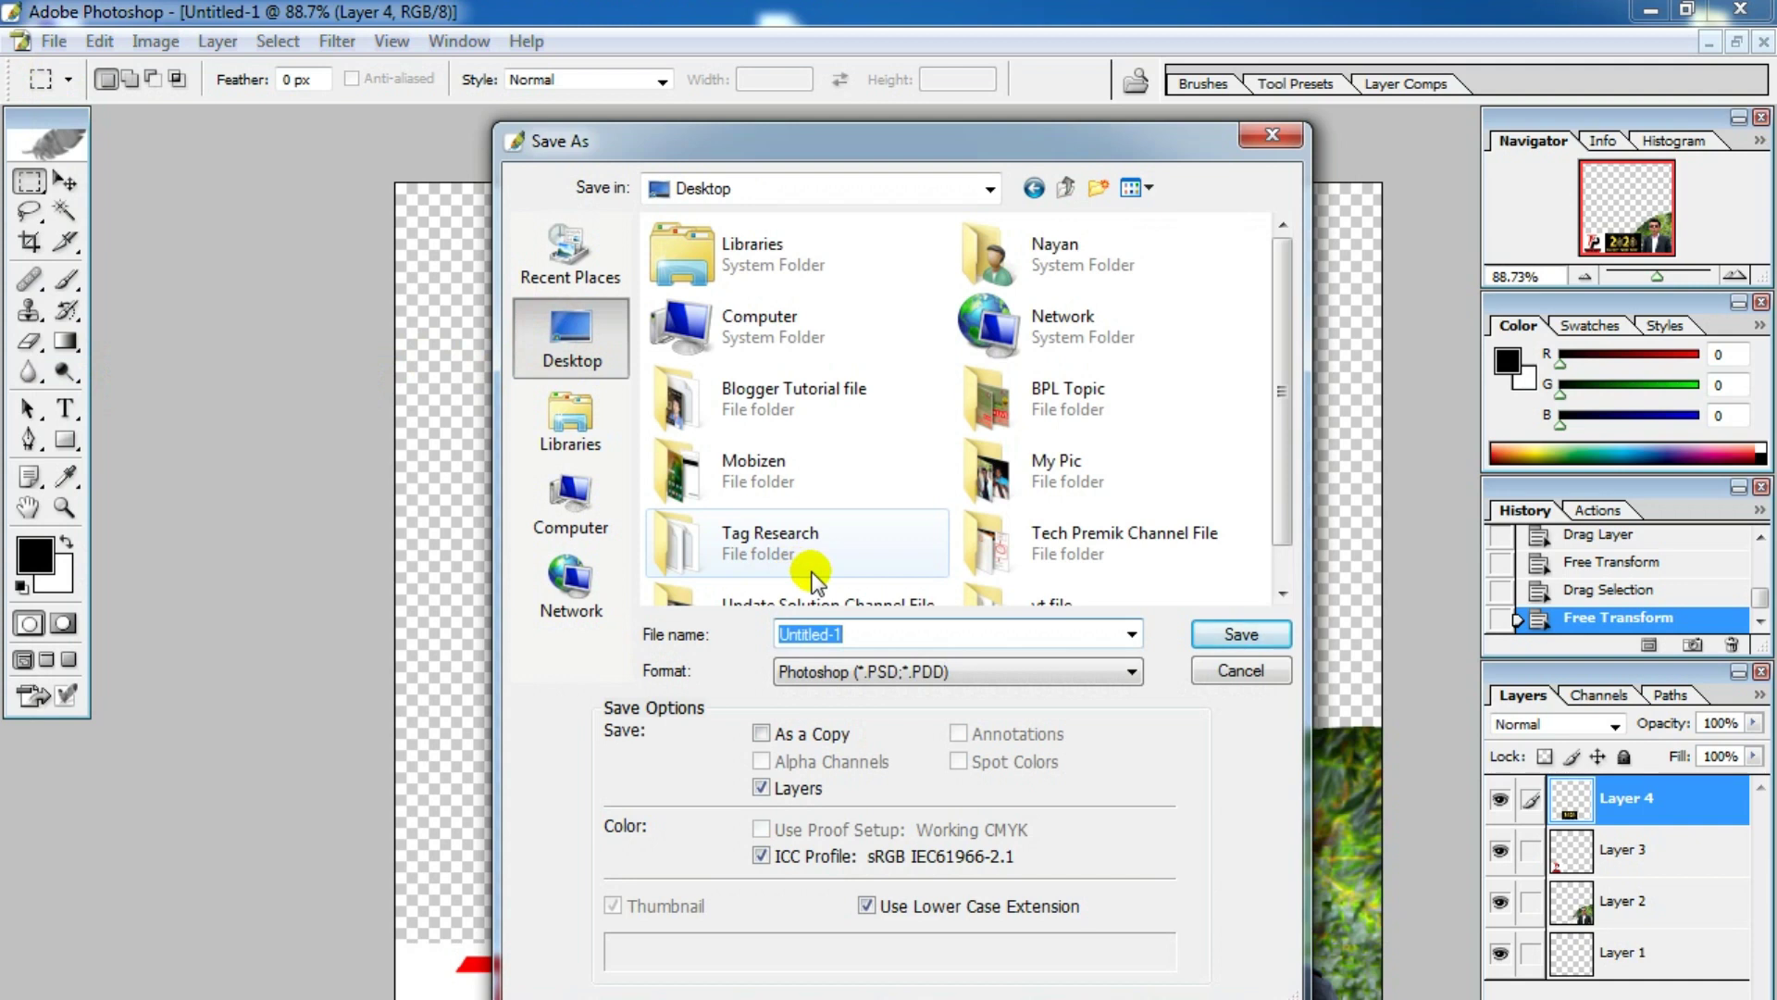
text(pppl)
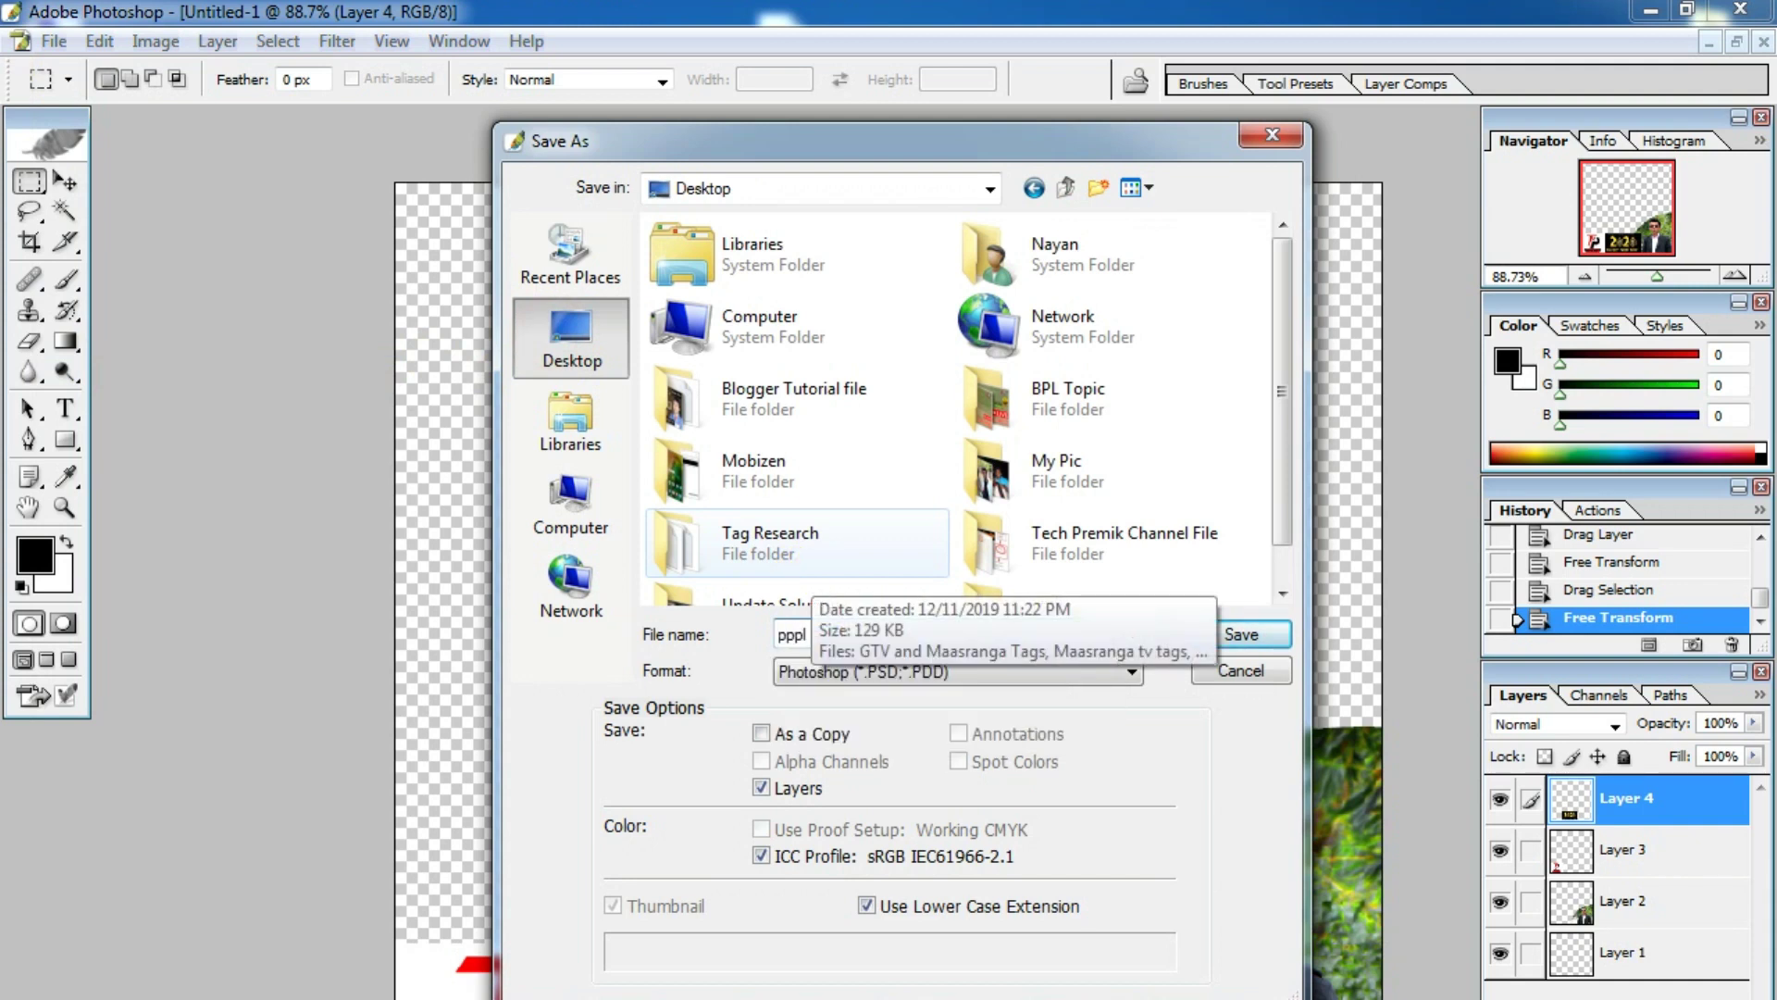
click(805, 671)
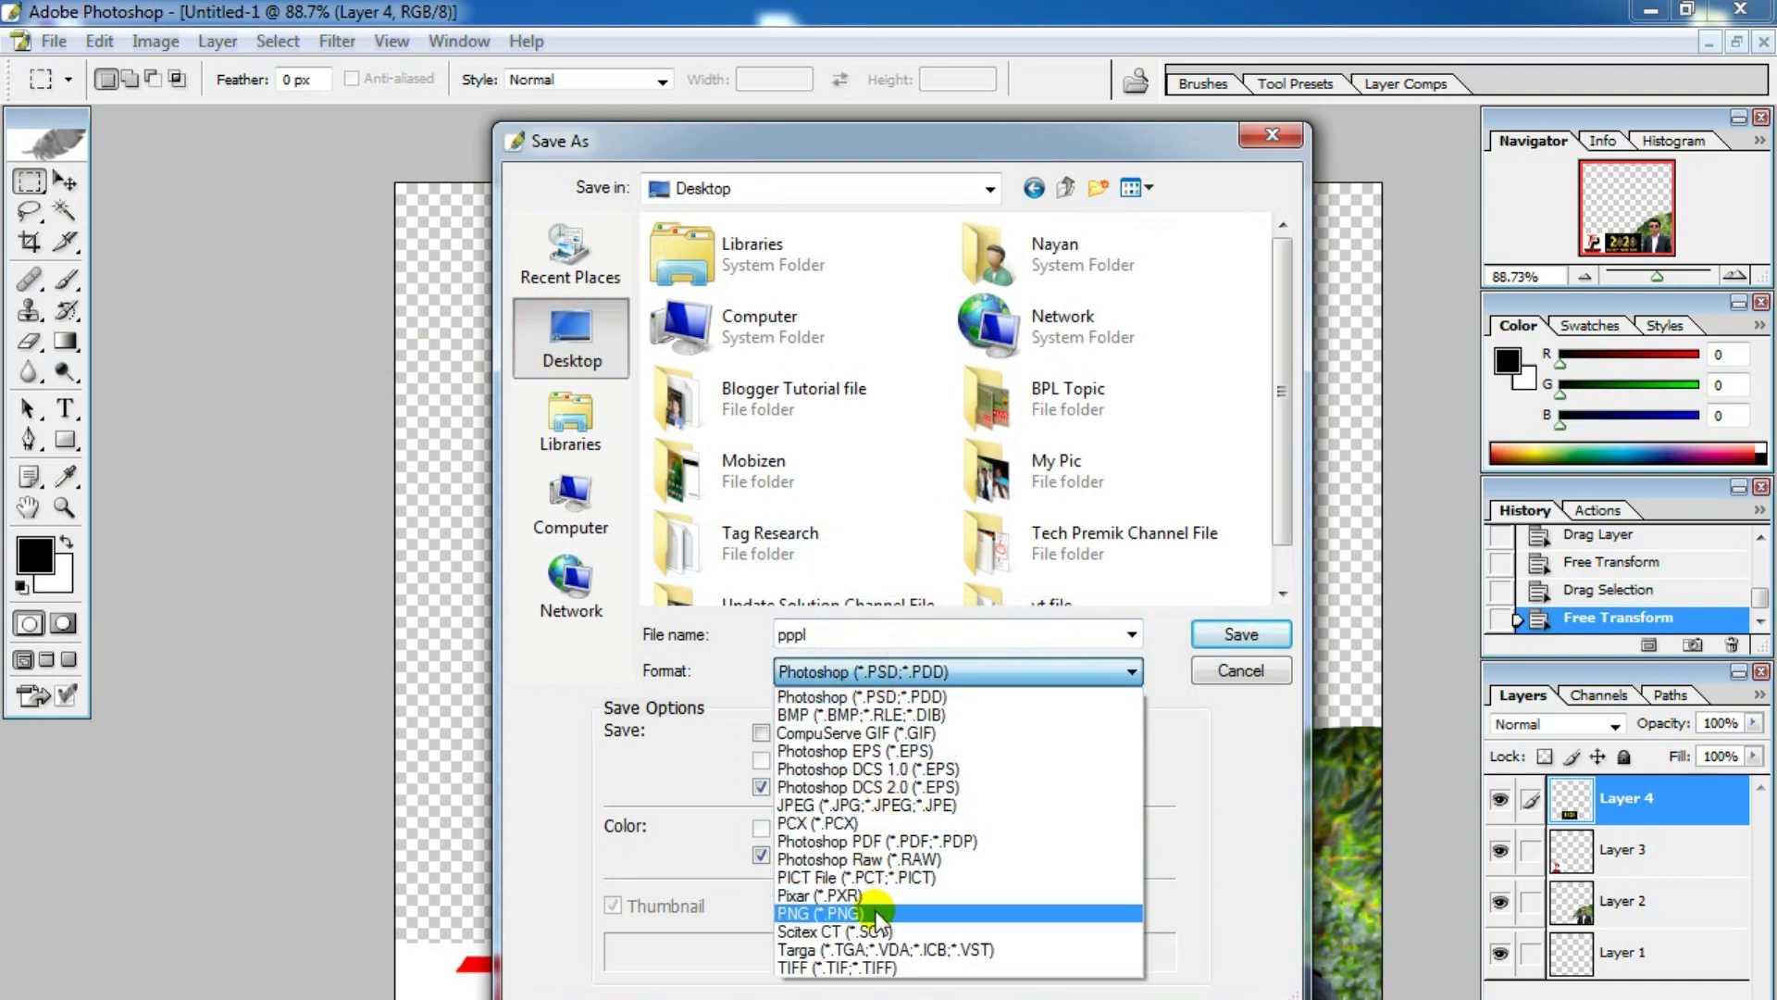
click(874, 913)
click(1222, 633)
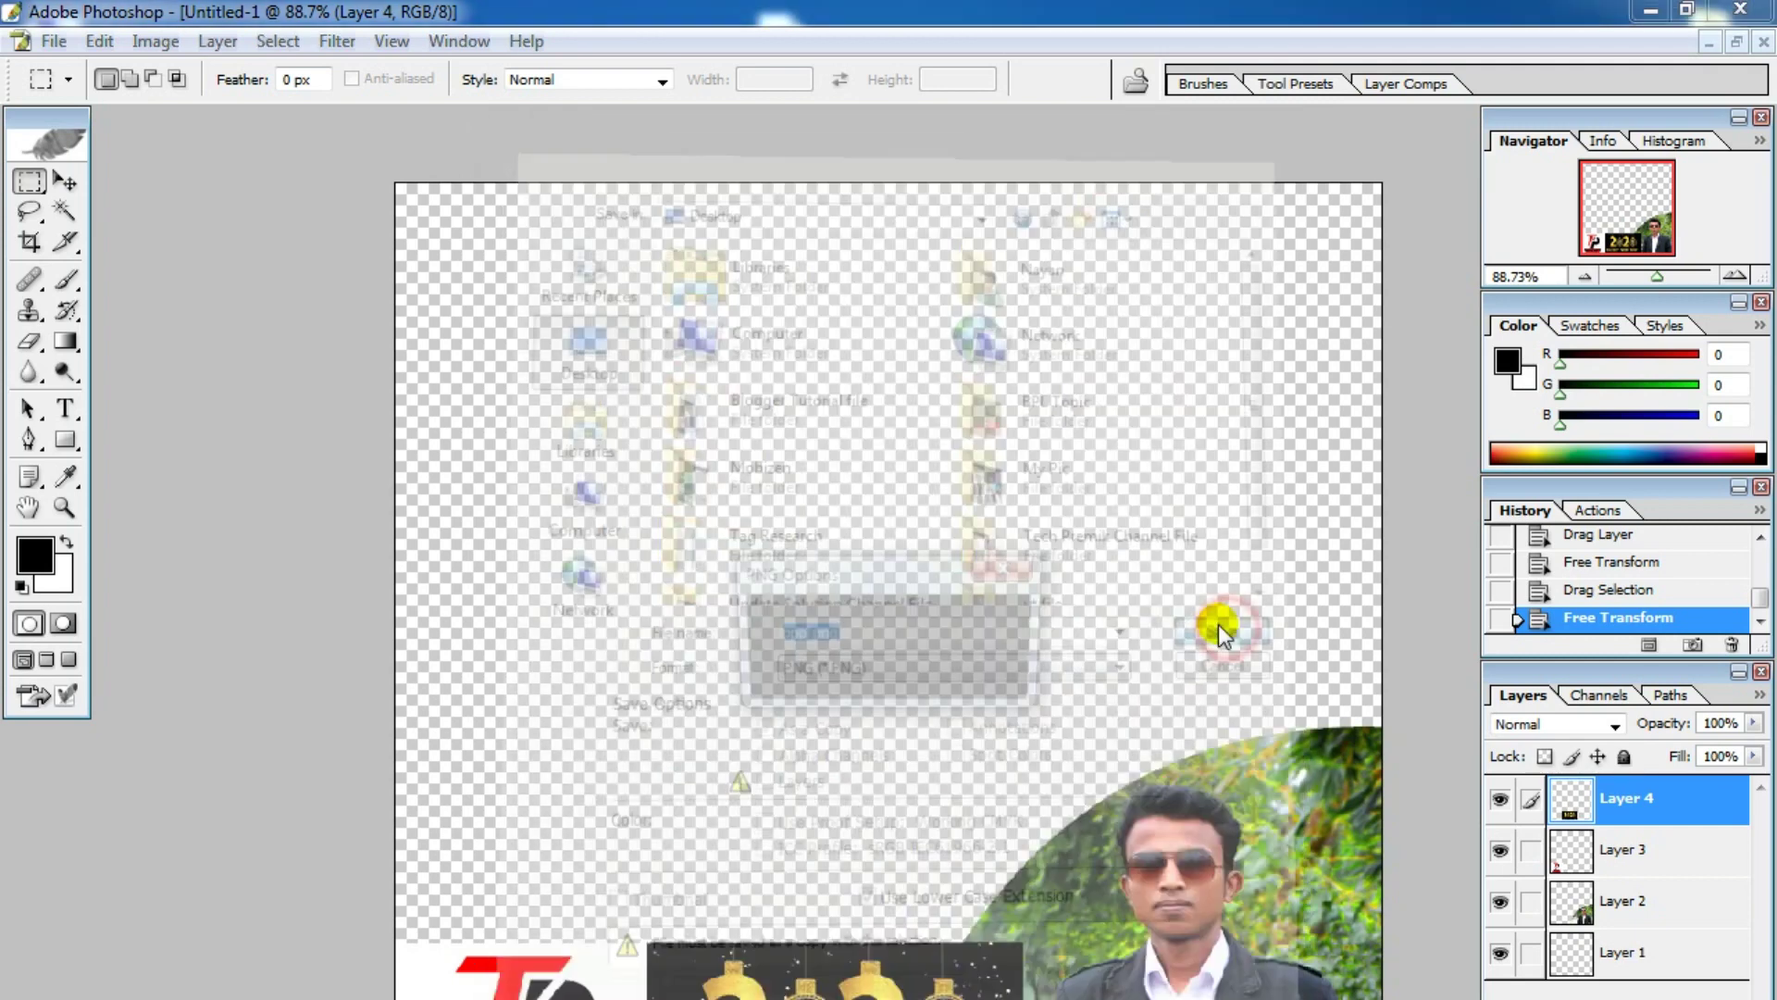
click(982, 623)
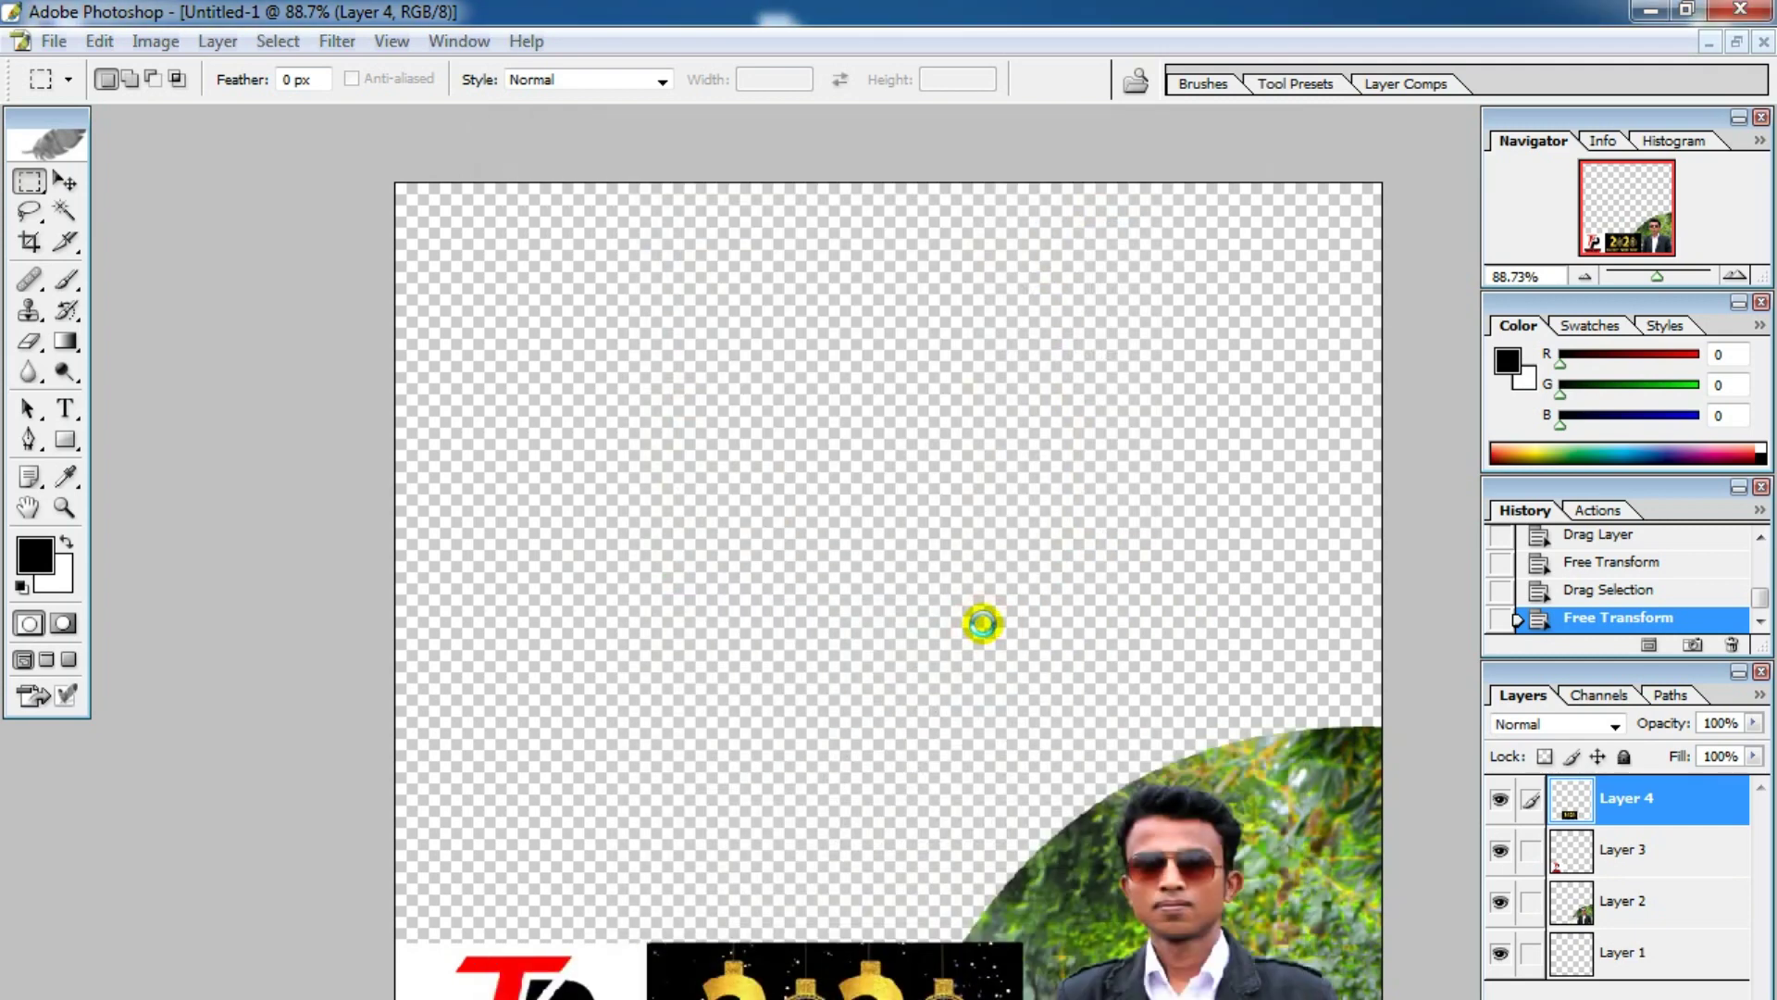
click(1647, 20)
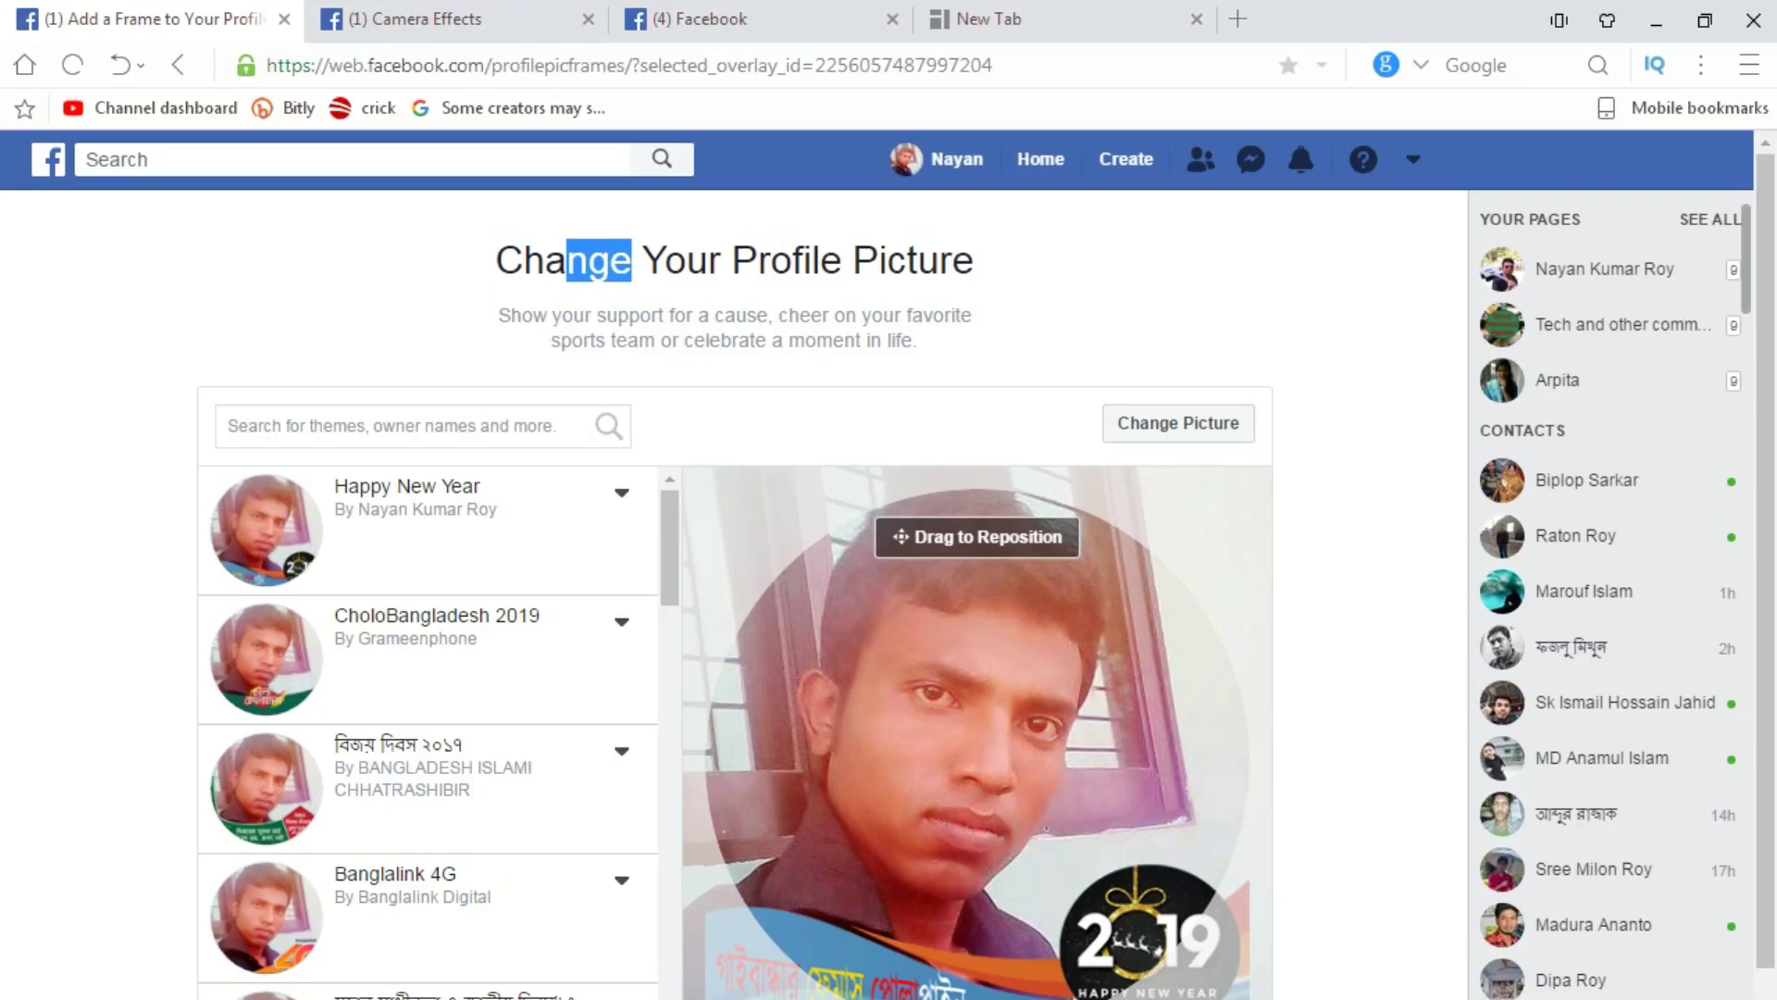
- Search the web for "facebook profile frame" in the new tab and open the Facebook Frame Studio result
click(1042, 28)
click(736, 204)
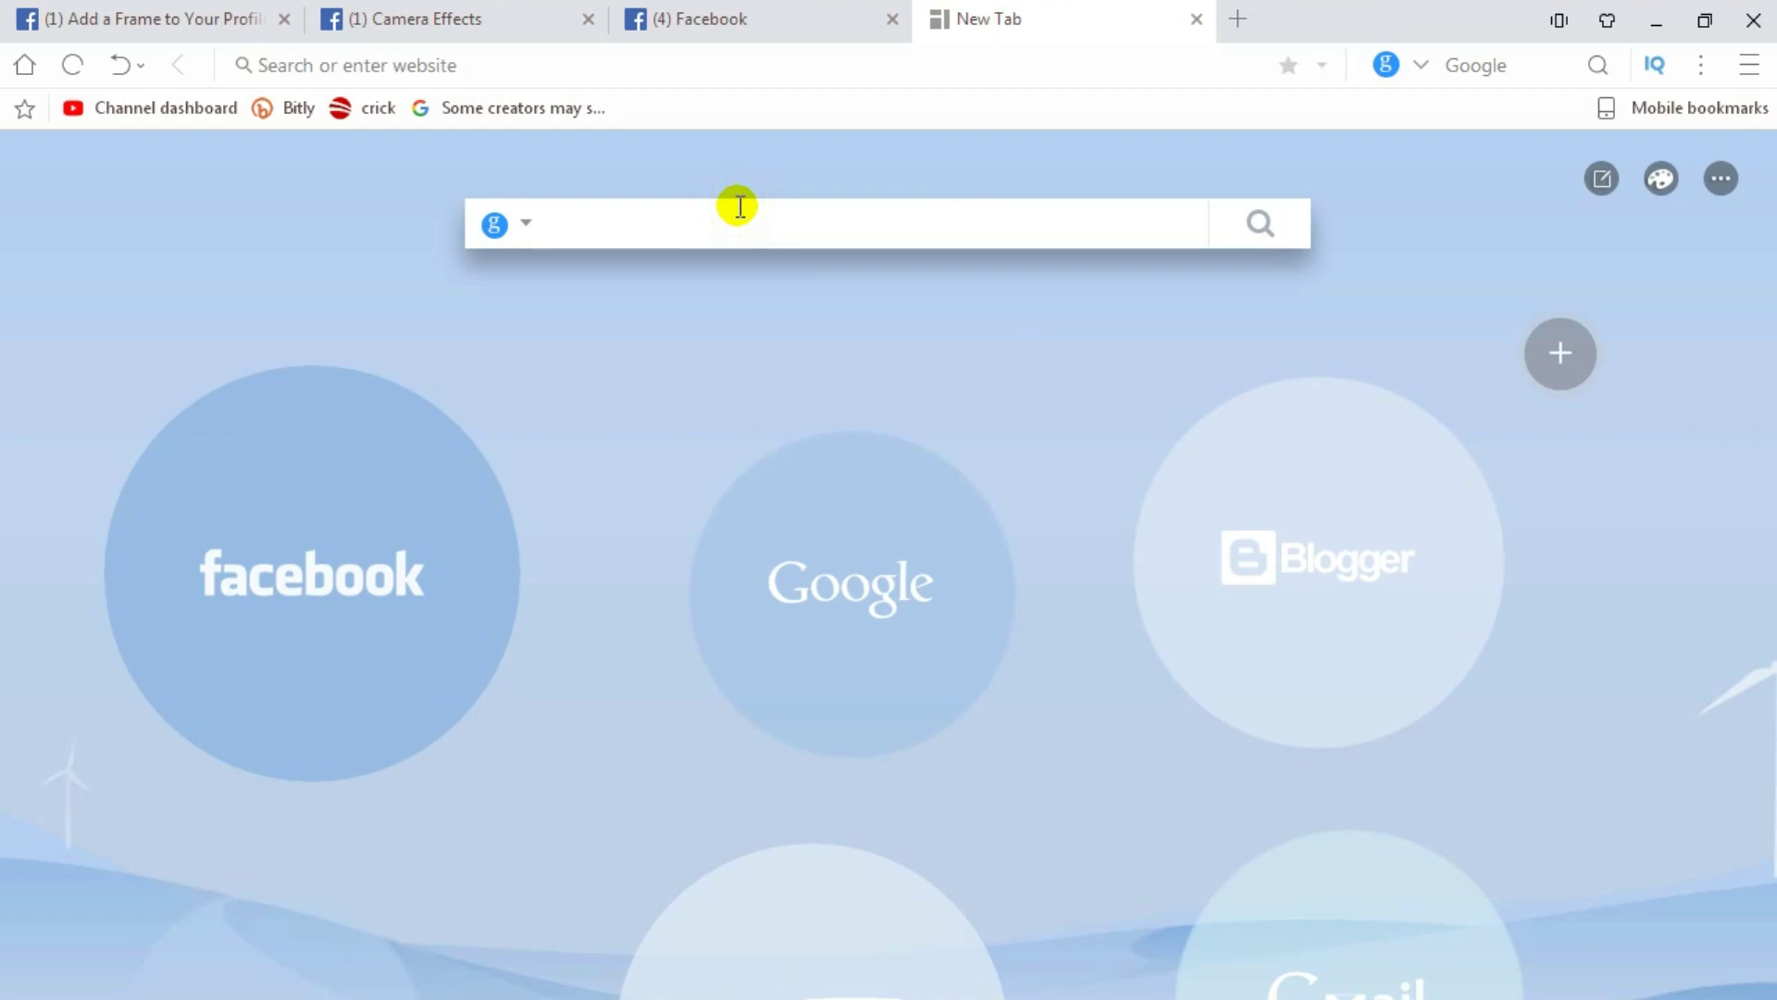
text(facebook profile )
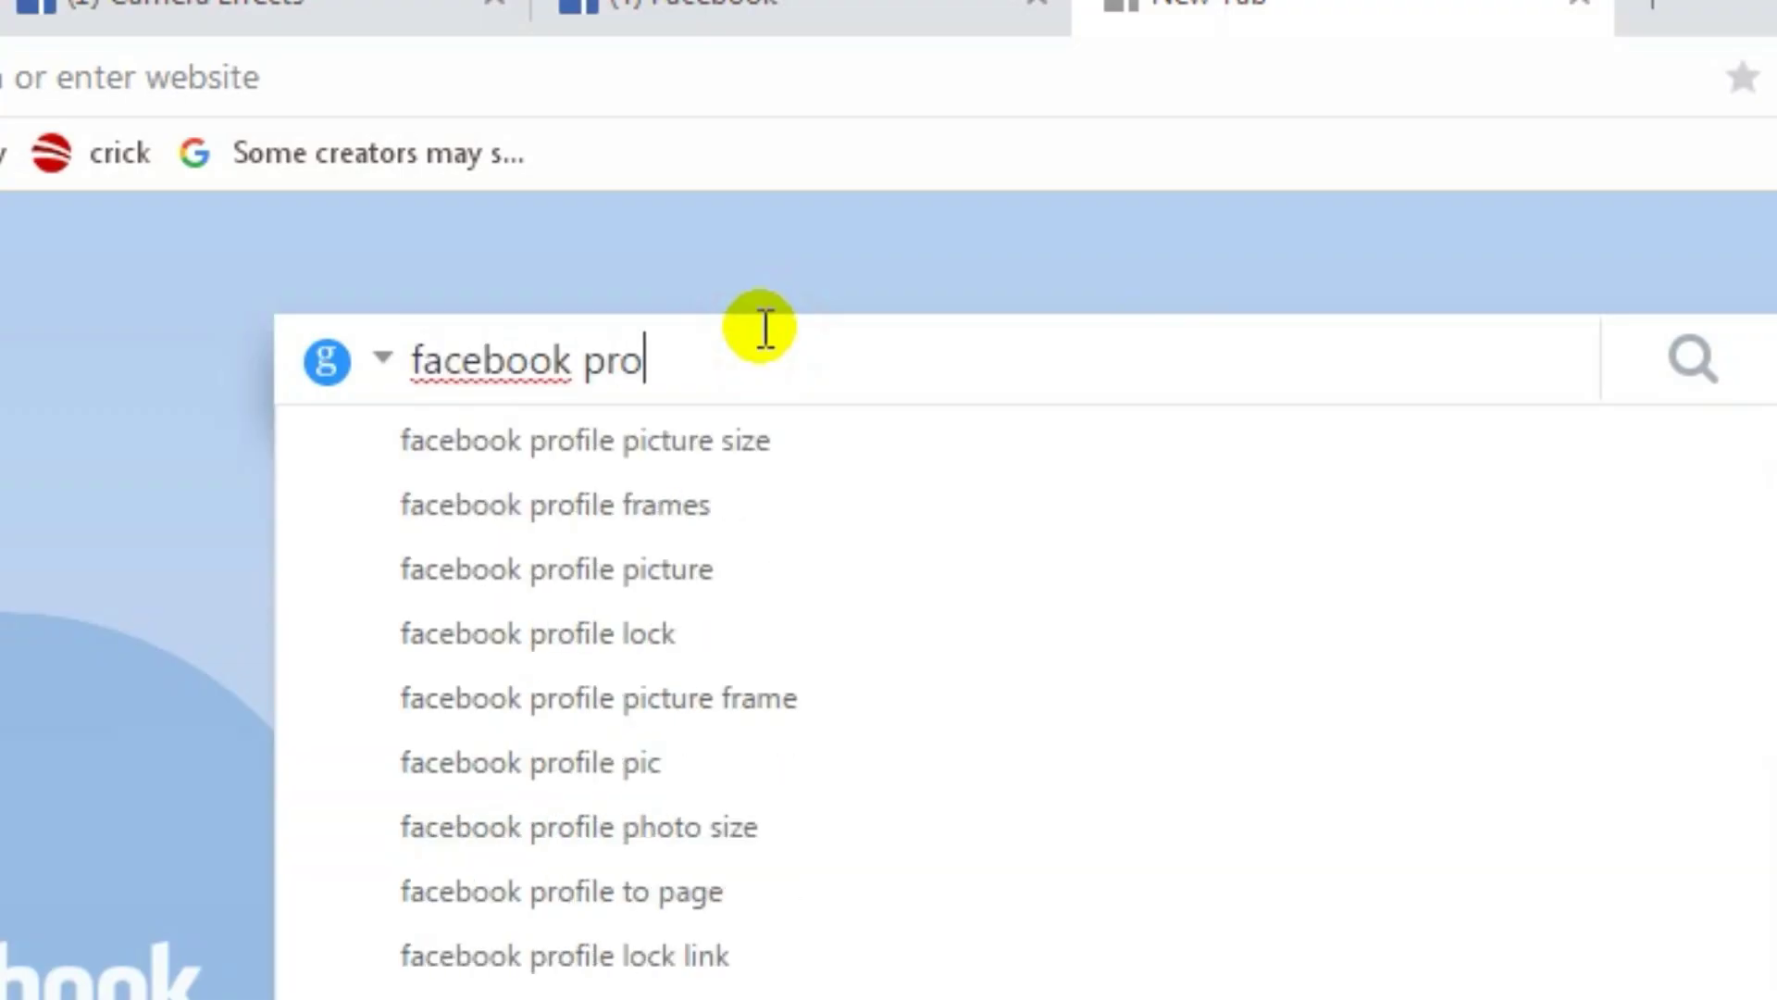
text(frem)
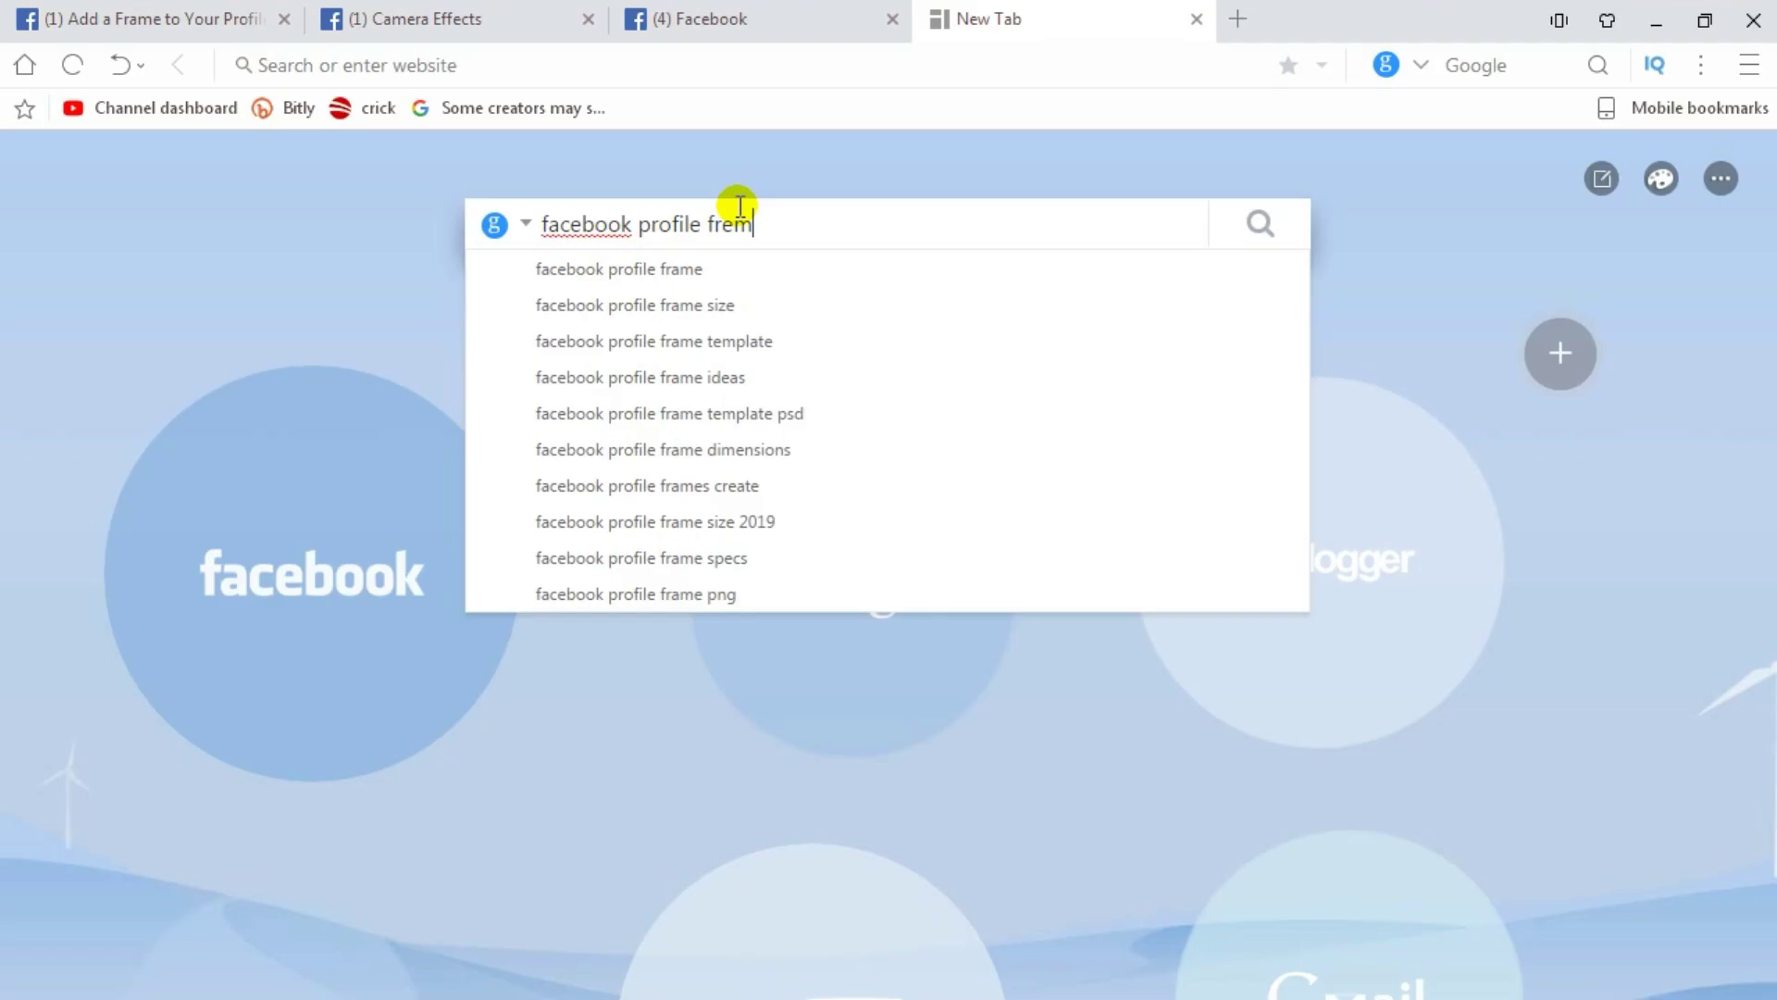
key(Down)
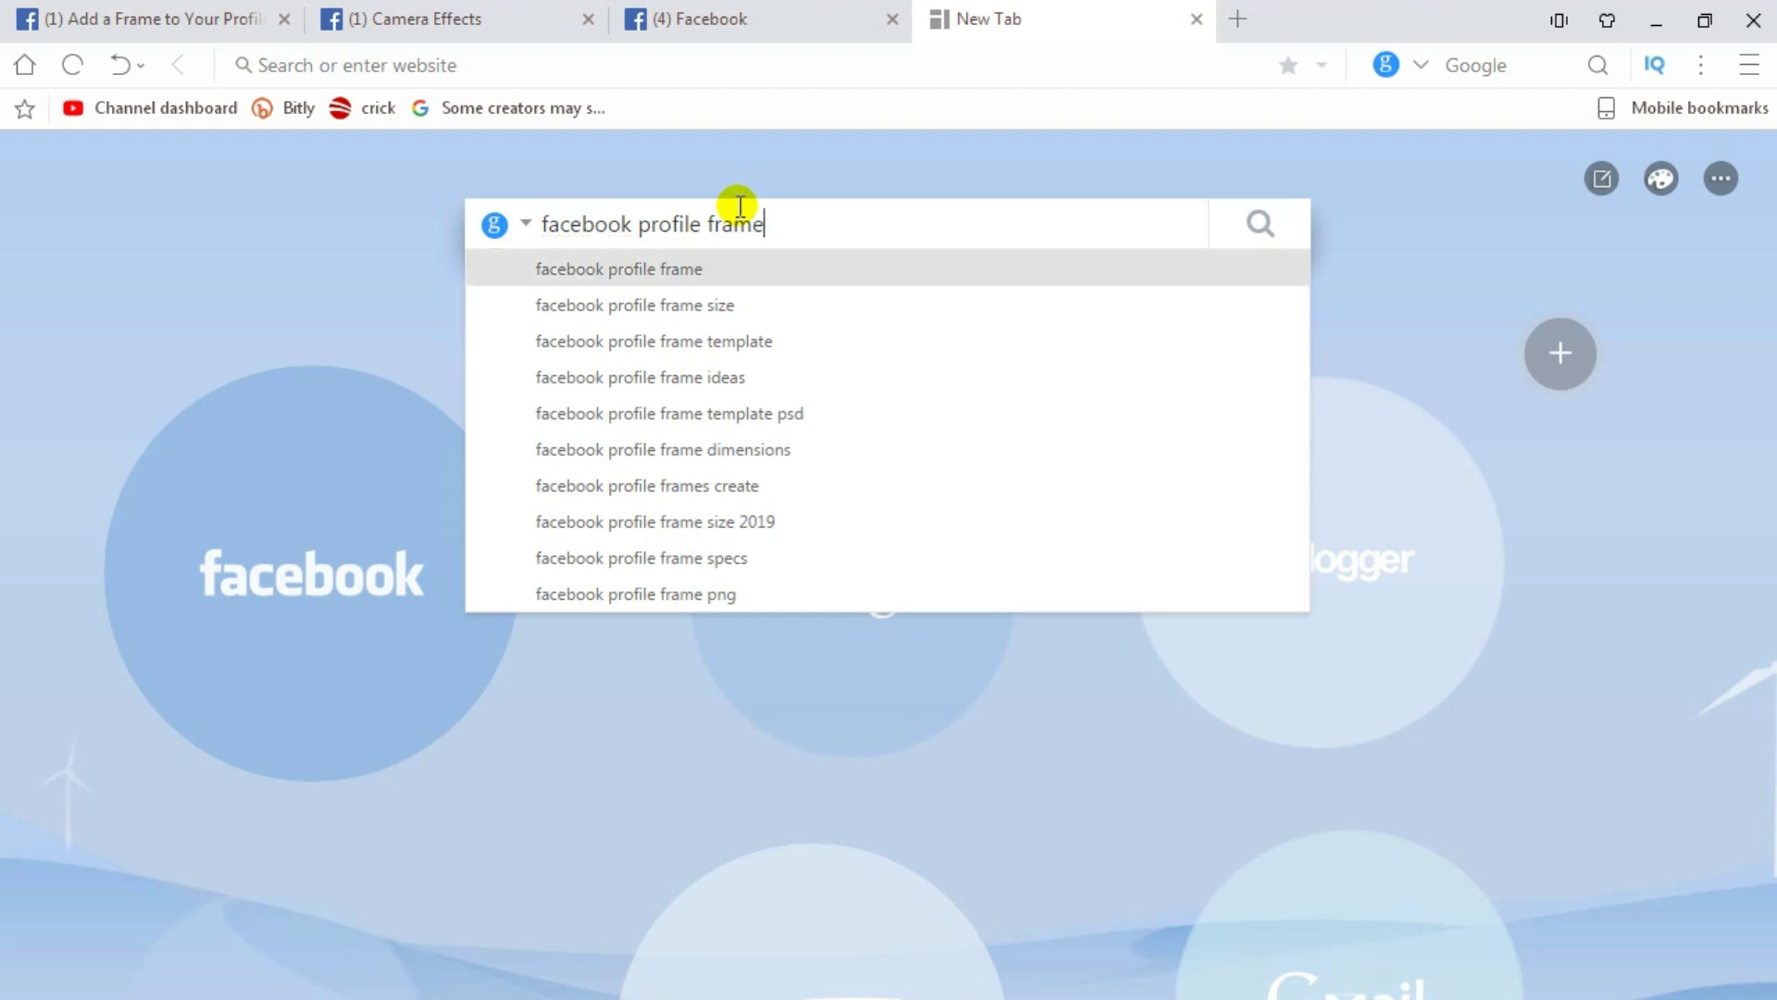
key(Return)
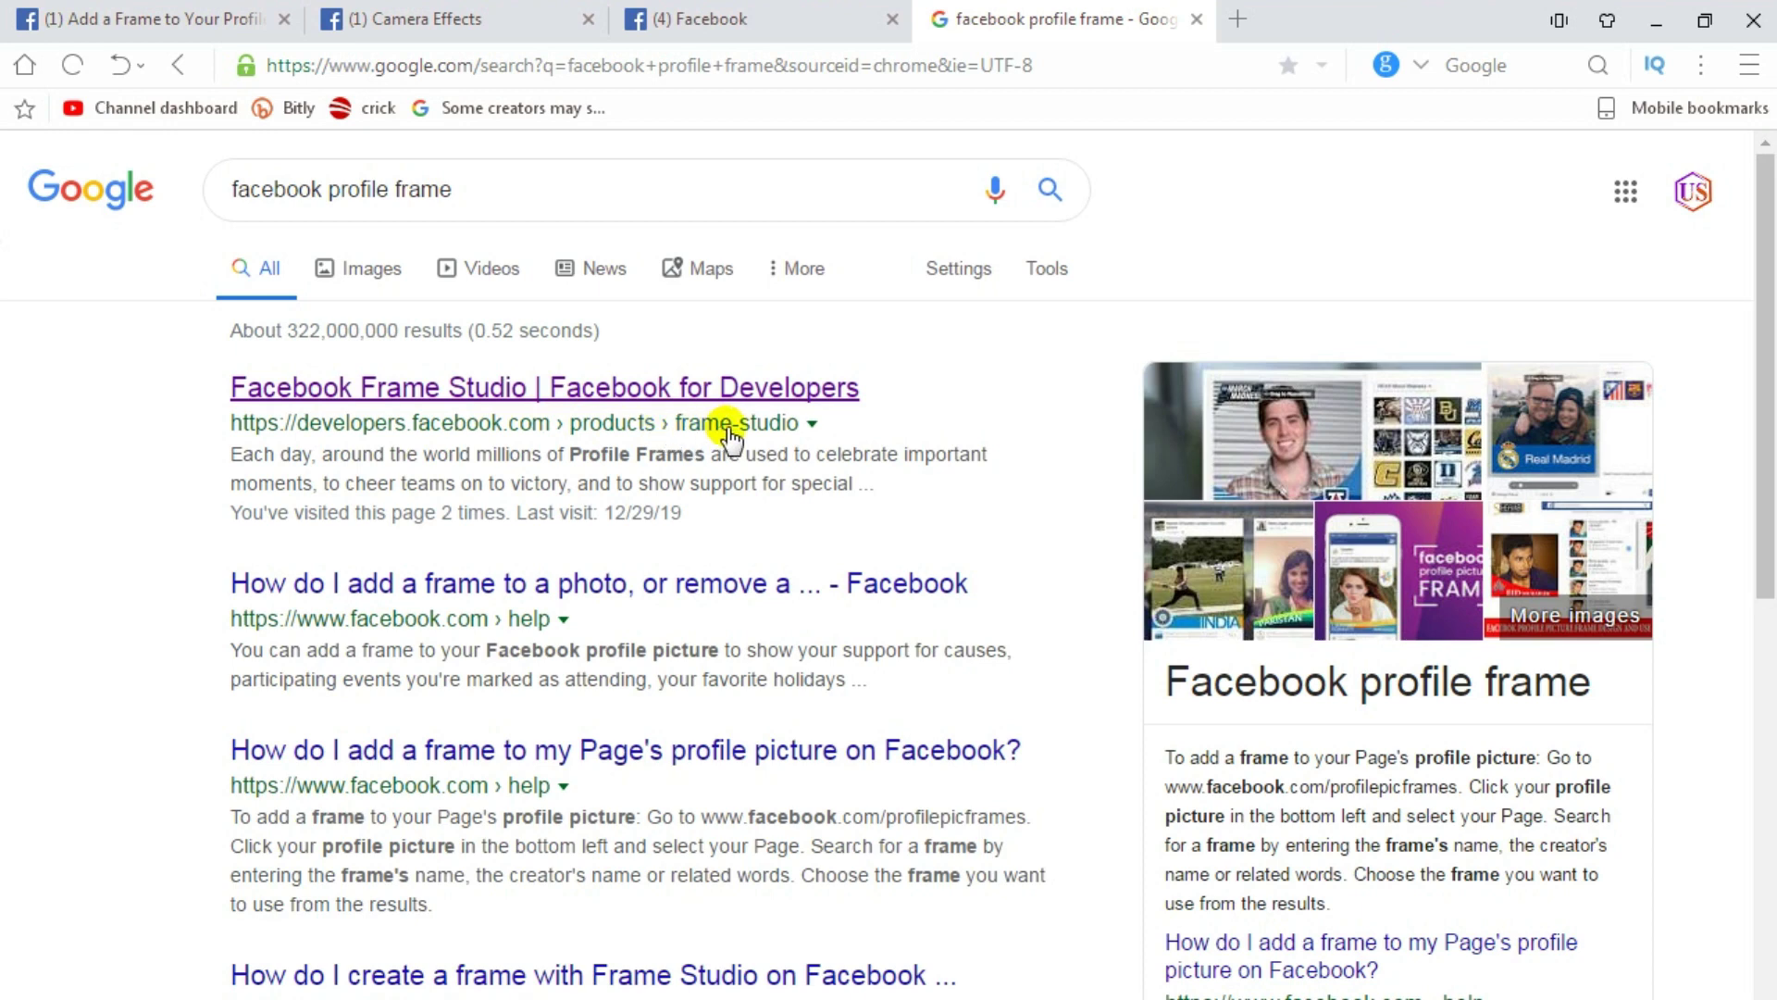
click(433, 385)
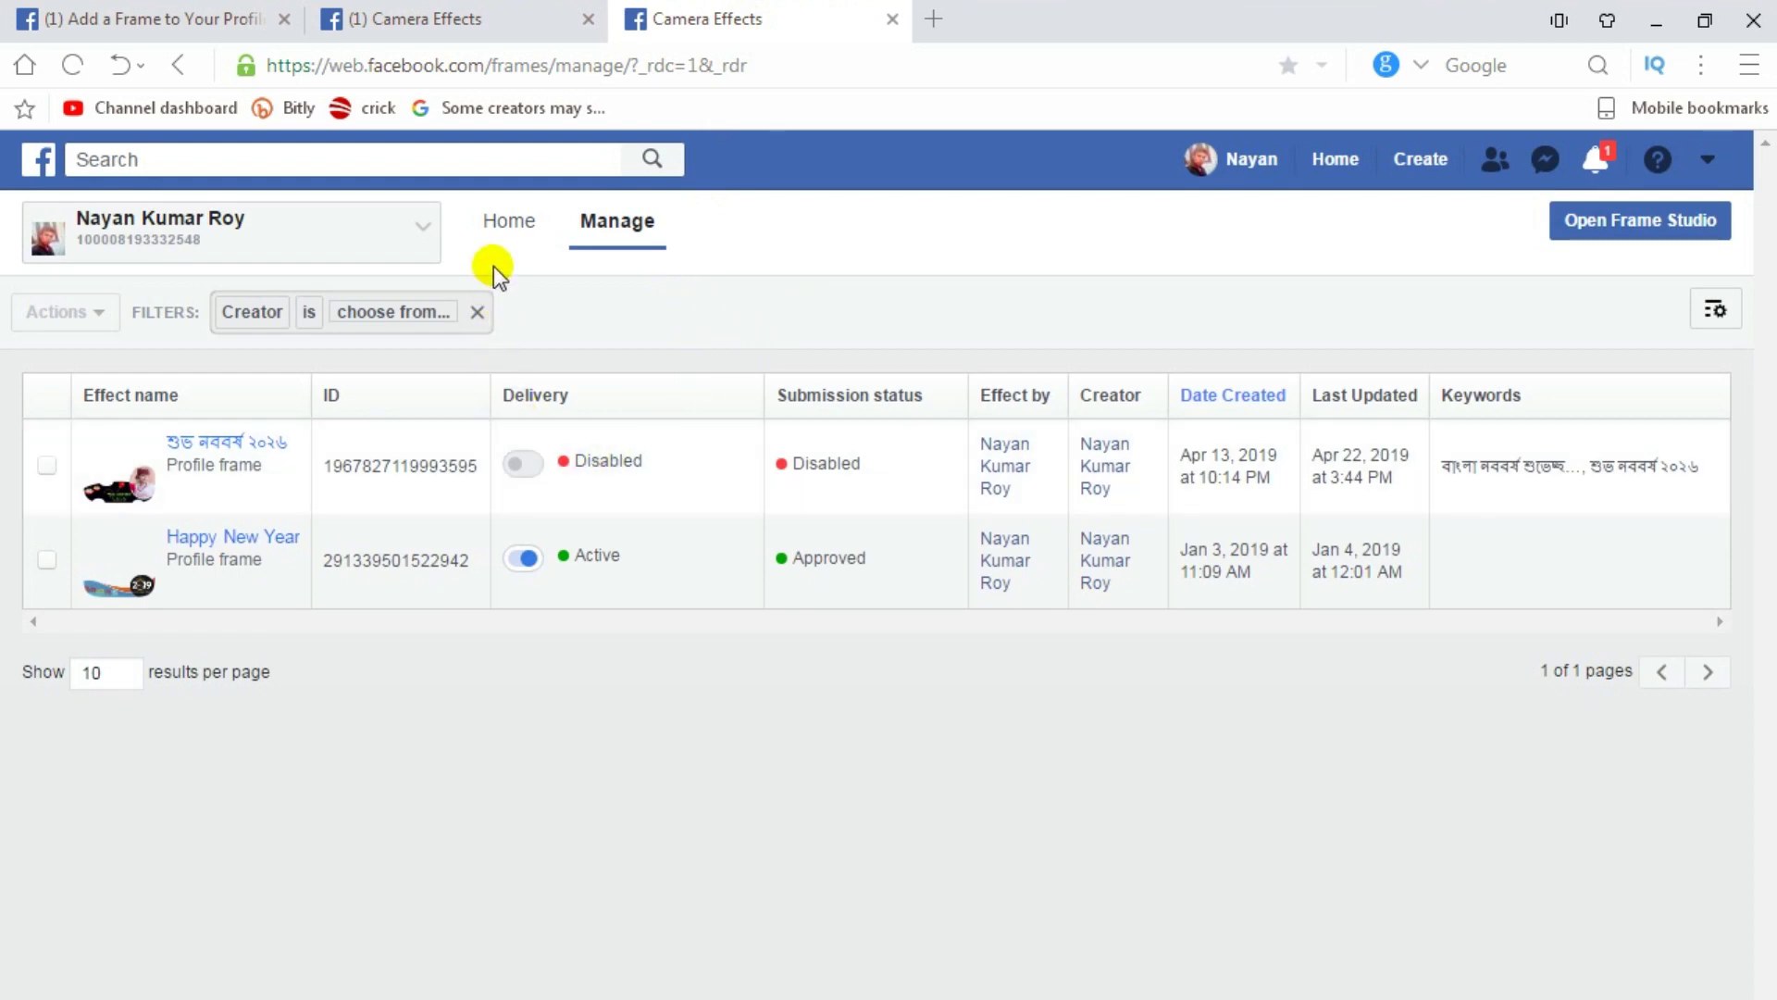
- Open Frame Studio and upload pppl.png from the Desktop as the art for a profile picture frame
click(1617, 226)
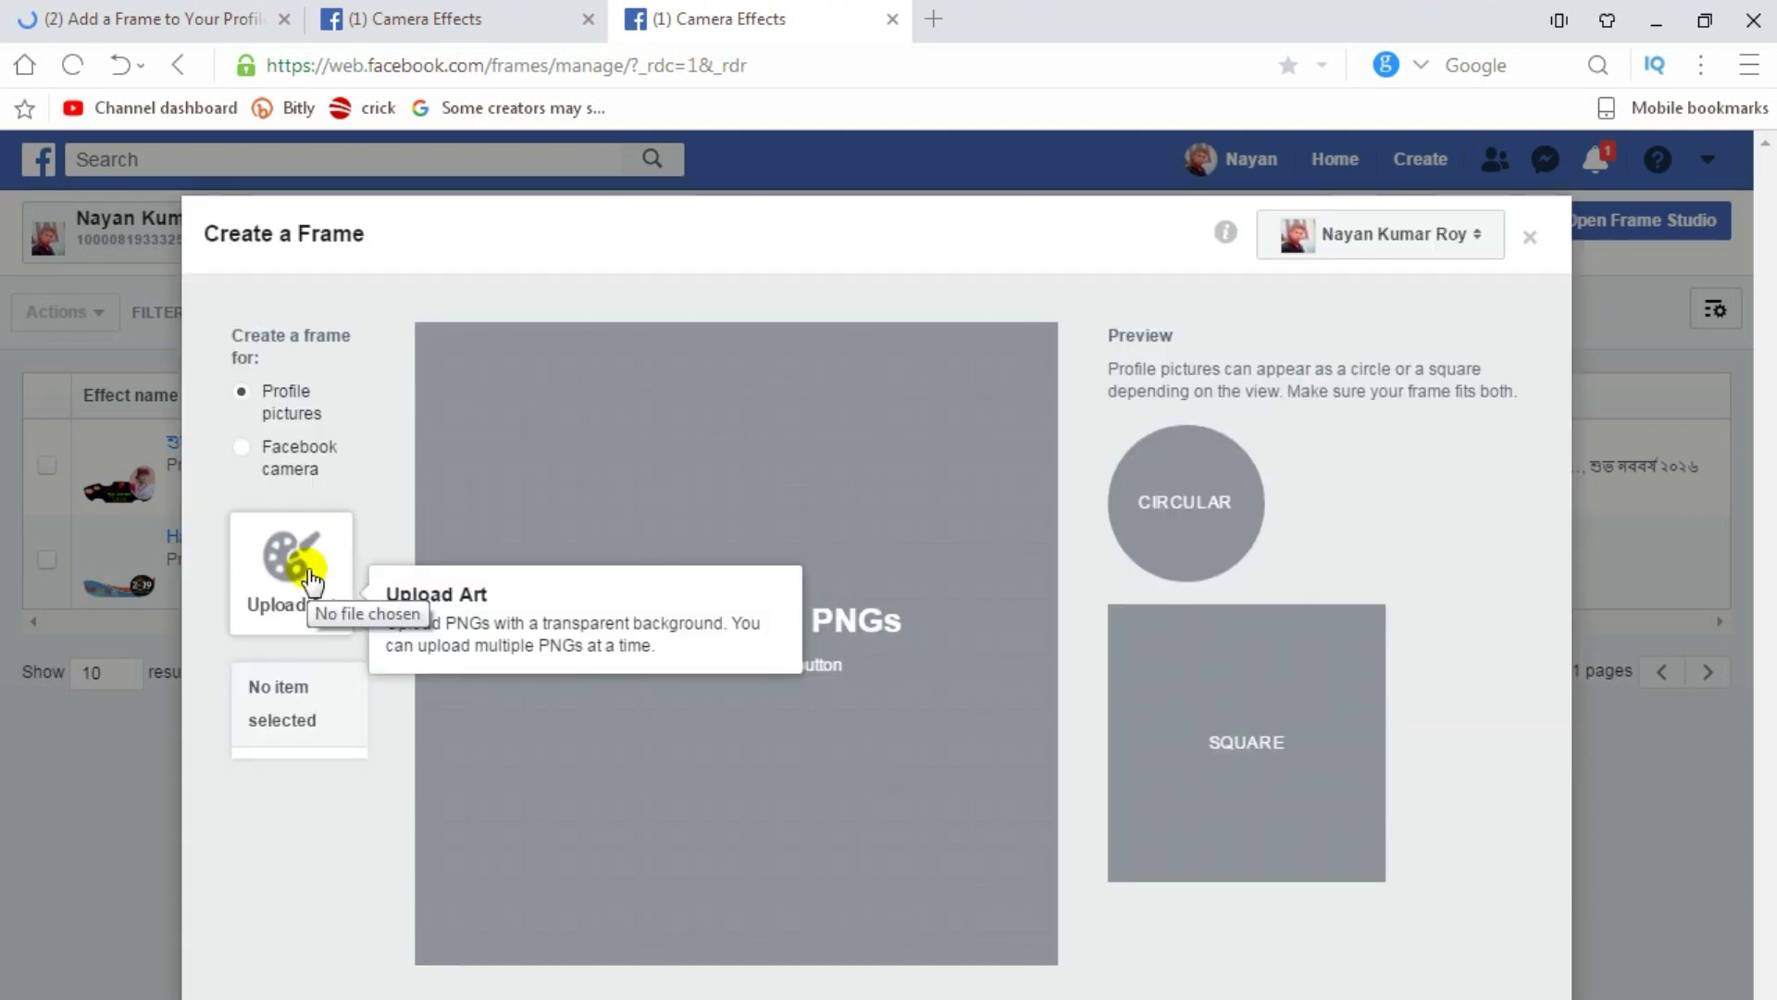
click(310, 578)
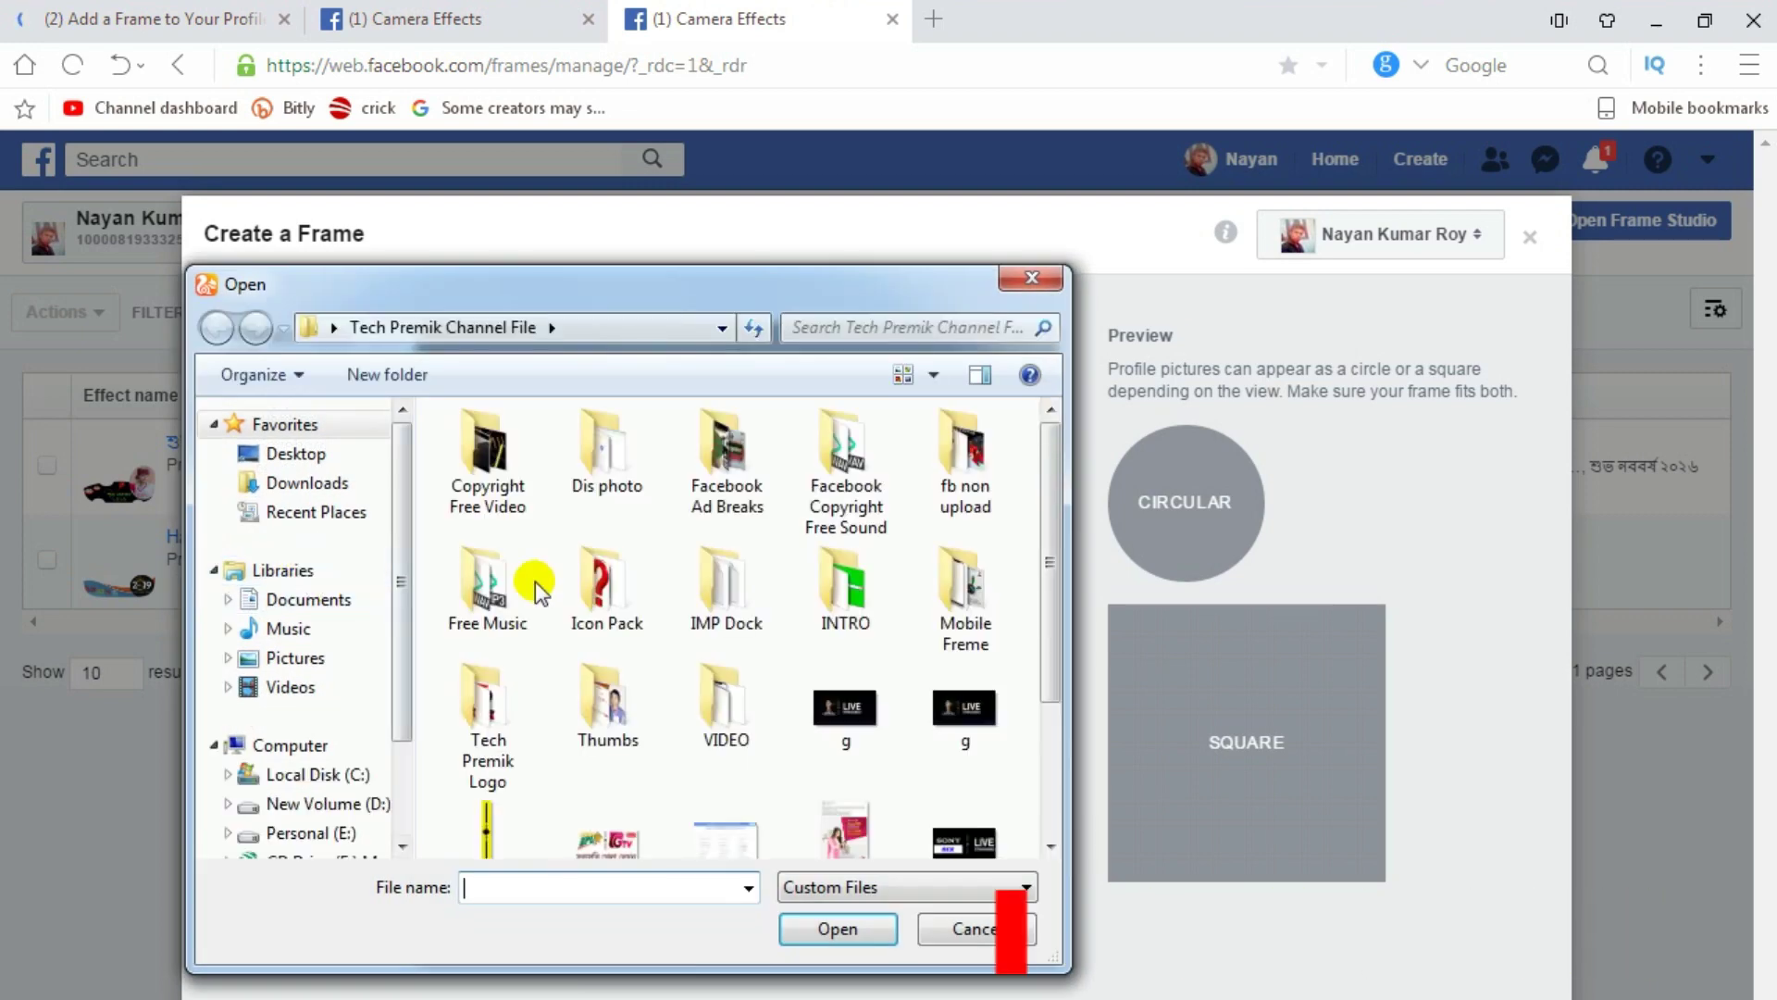
click(297, 455)
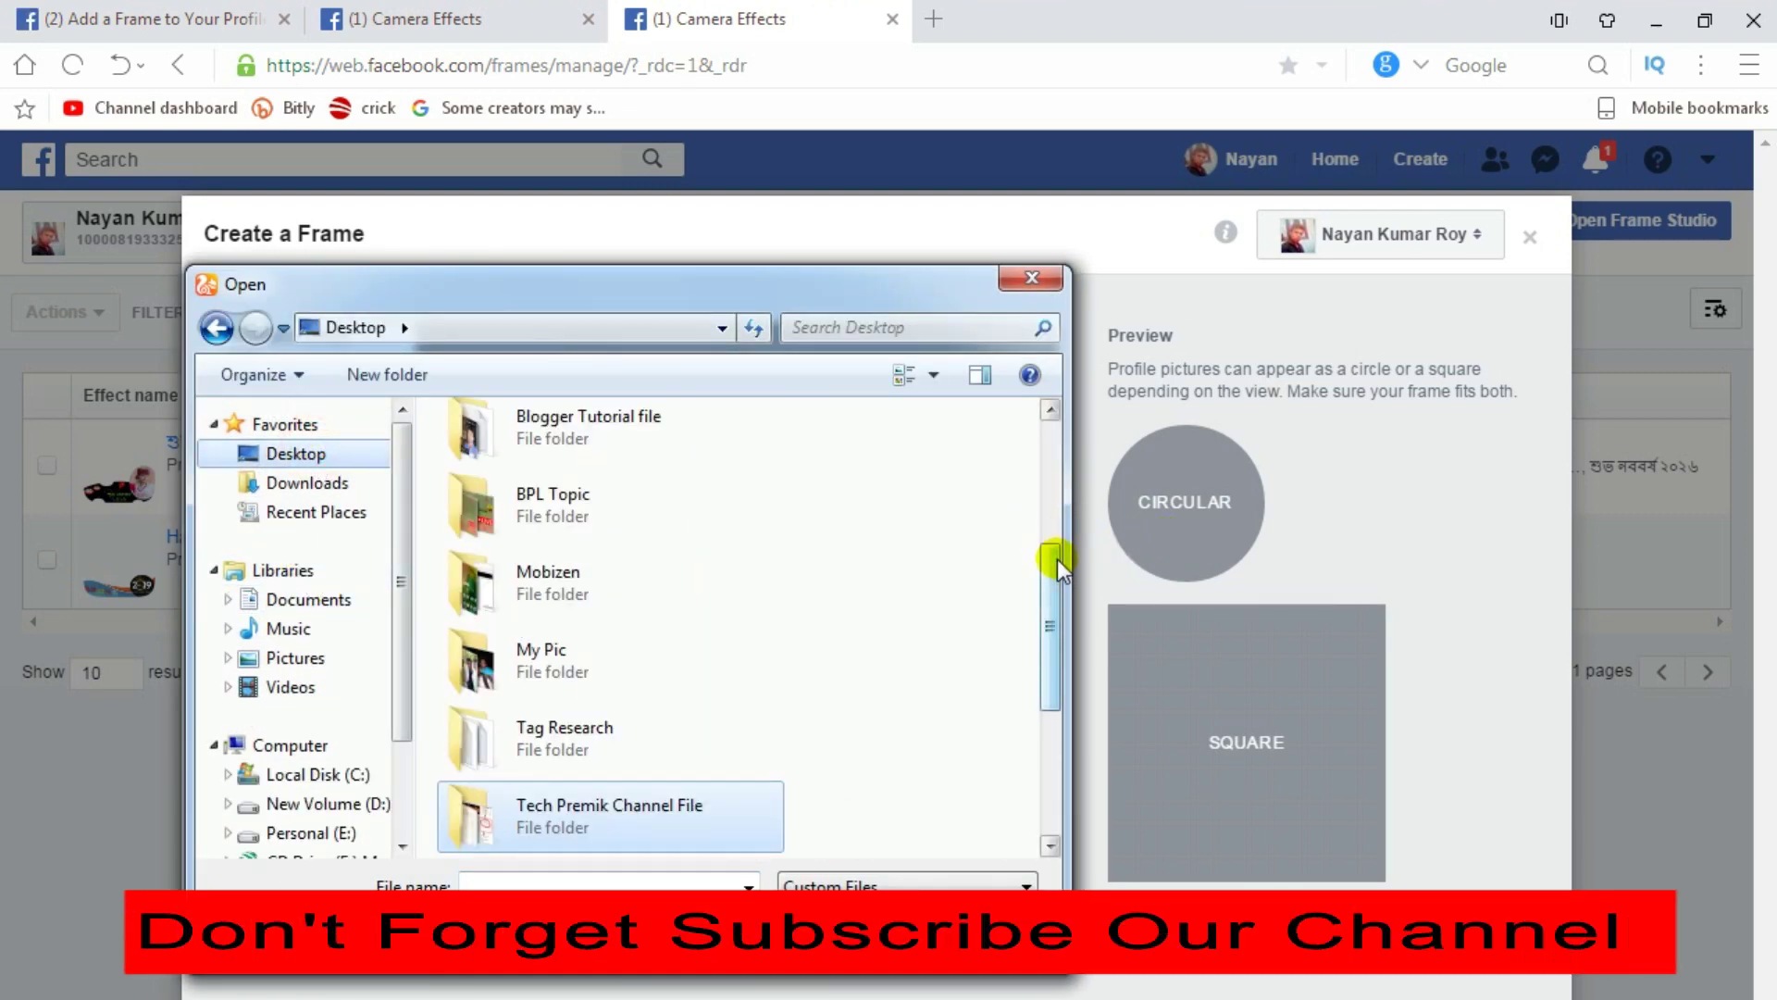
drag(1057, 560, 1011, 706)
click(635, 806)
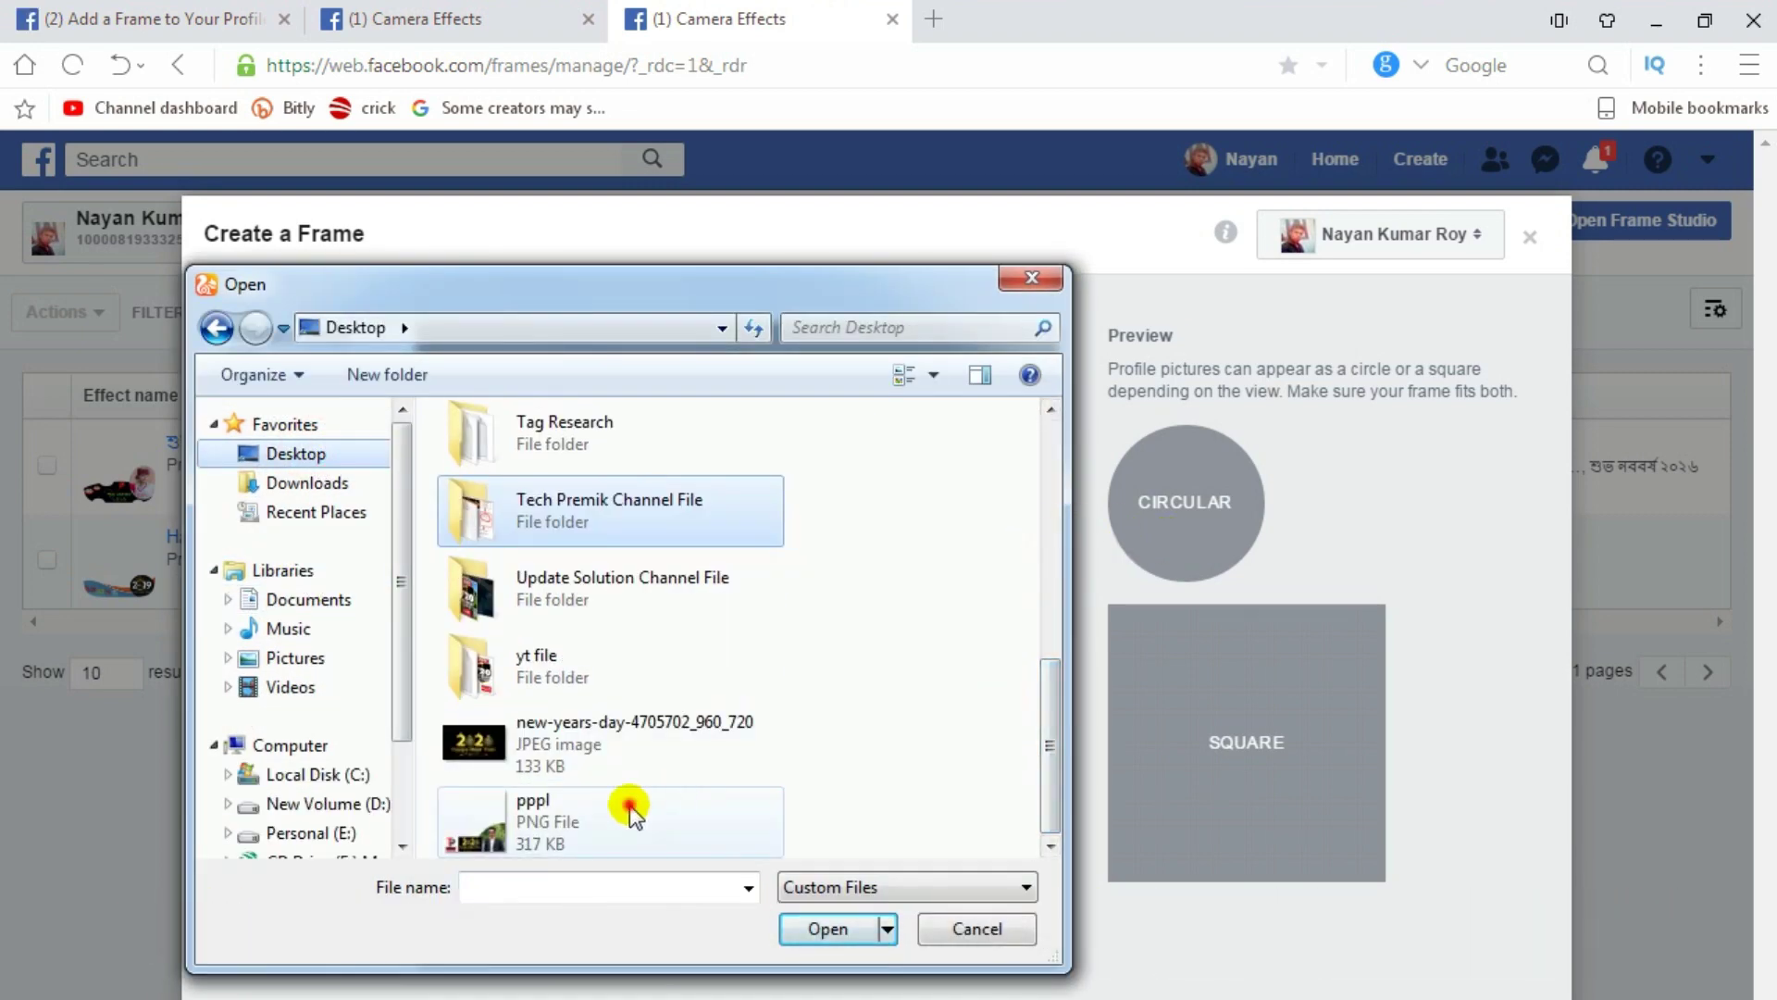
click(826, 929)
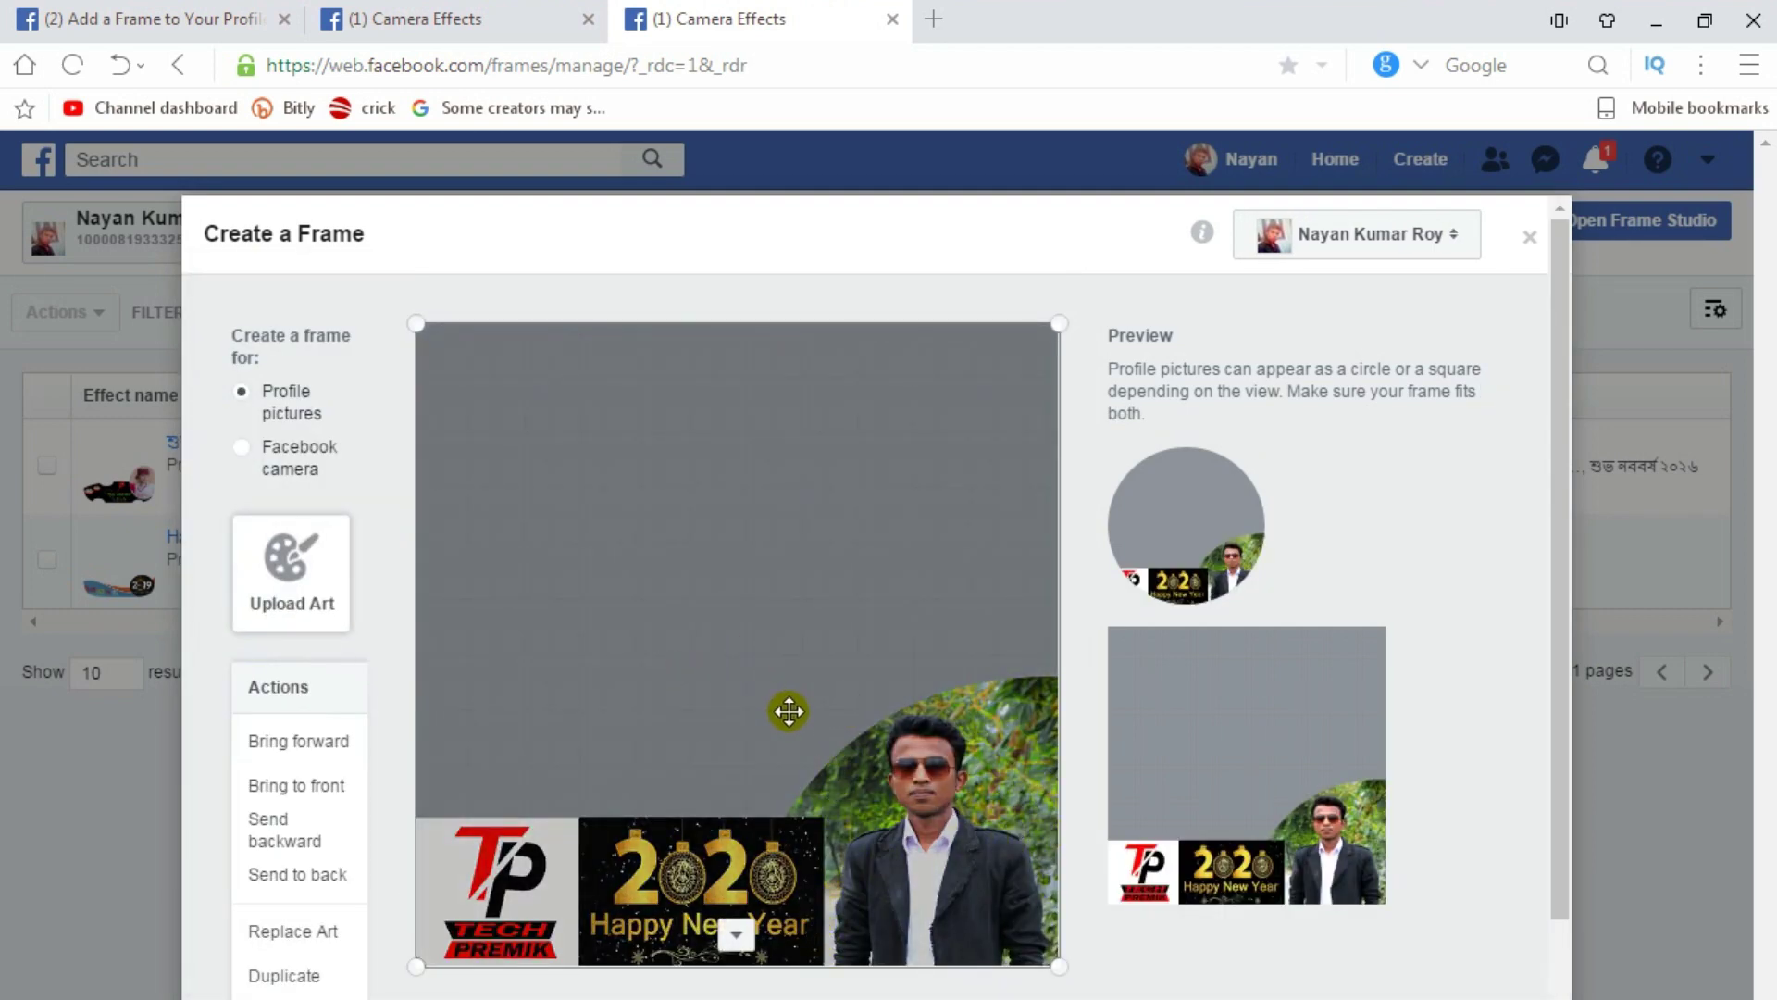
- Look over the uploaded art and its circular and square previews, and proceed to the frame's details
scroll(777, 685, down, 2)
scroll(686, 642, down, 1)
scroll(616, 739, up, 3)
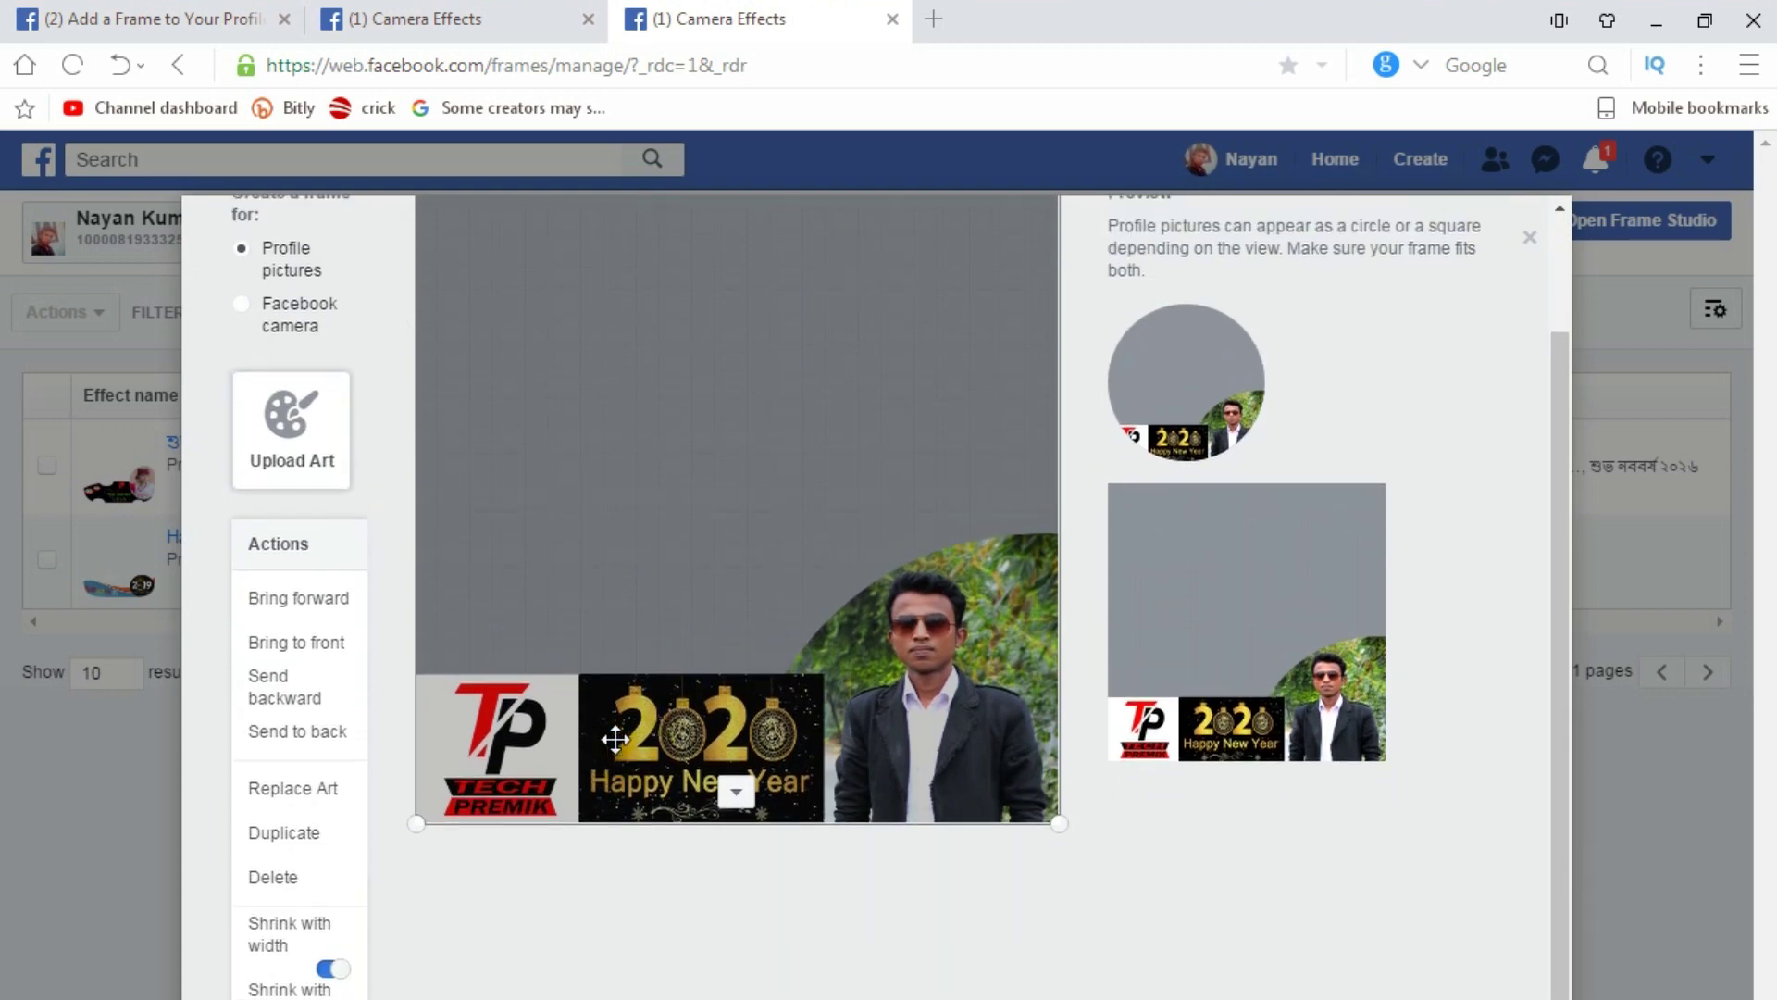
scroll(615, 739, down, 2)
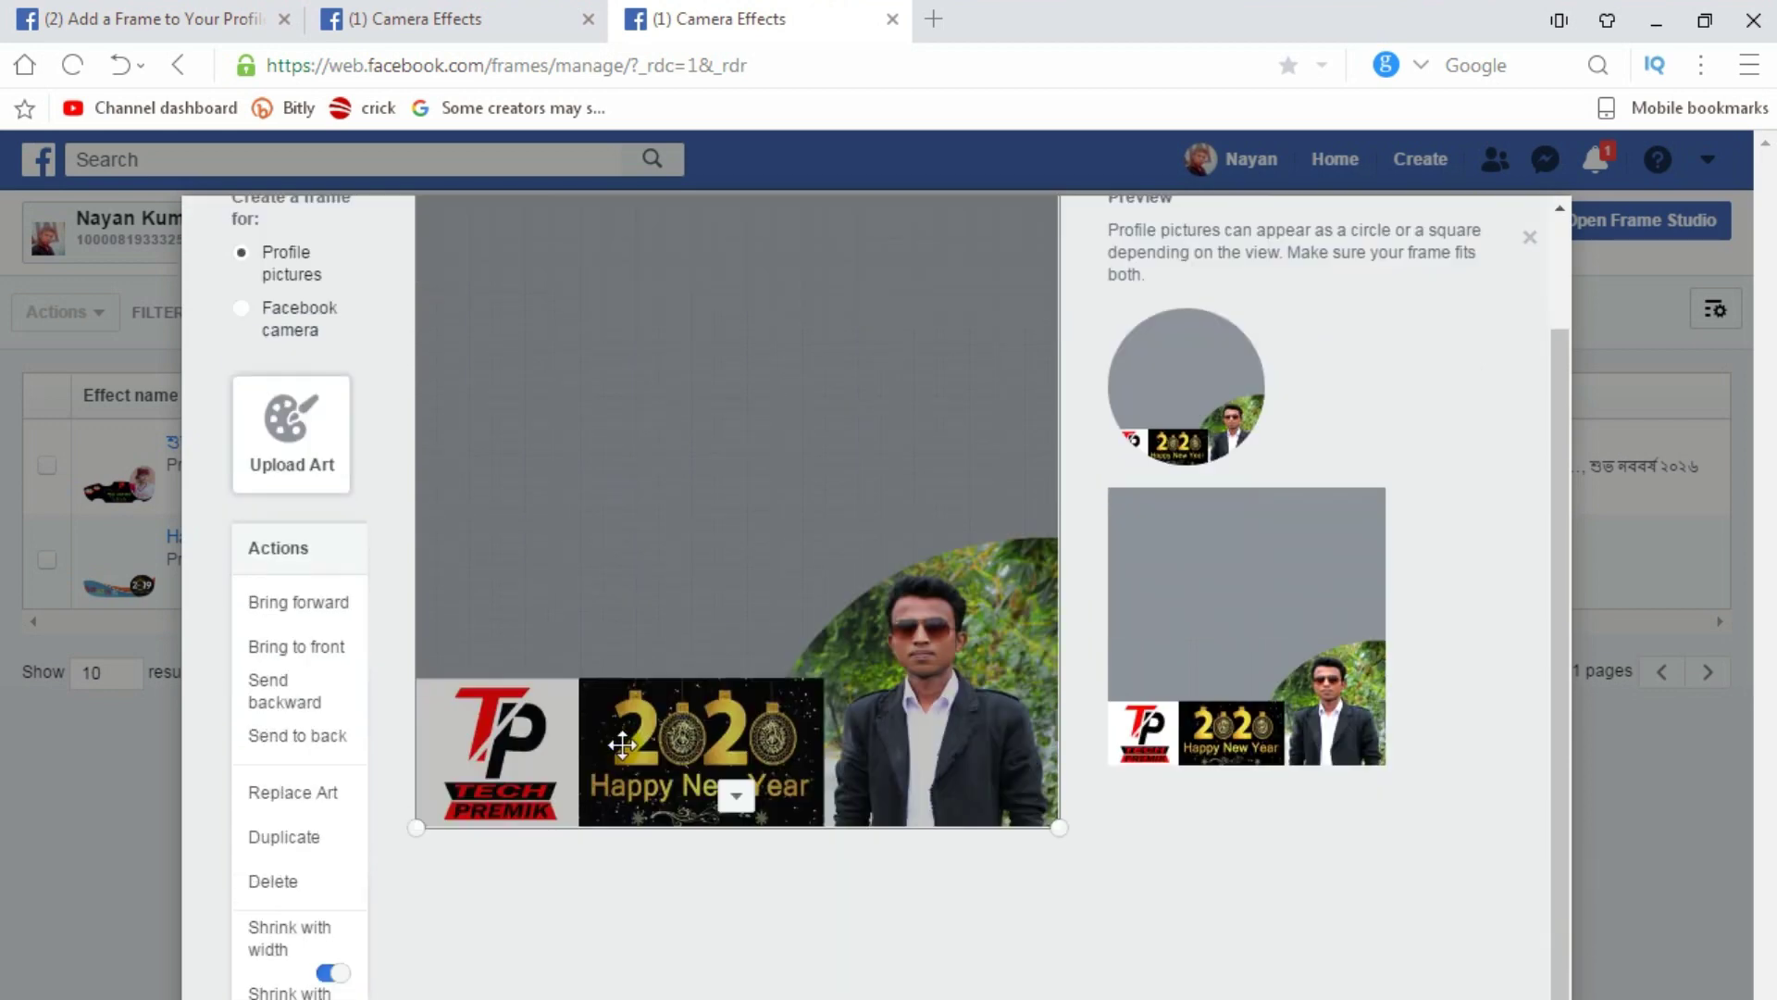
scroll(622, 744, up, 2)
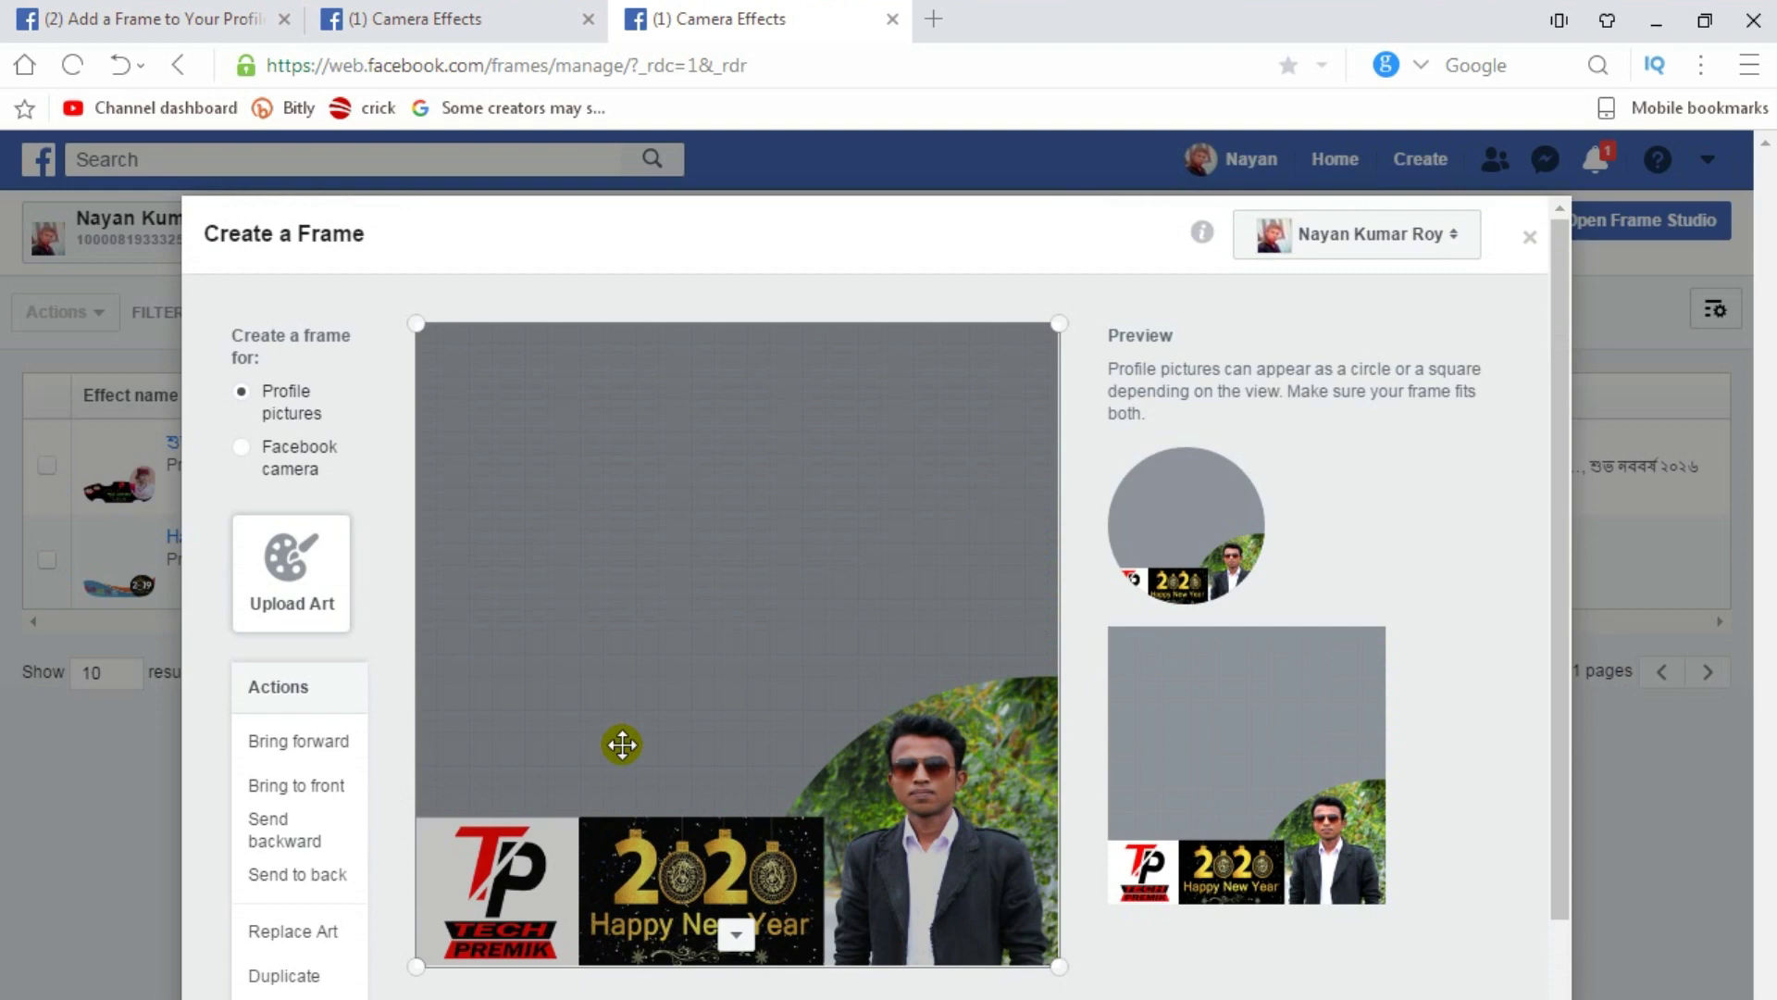
scroll(622, 574, down, 2)
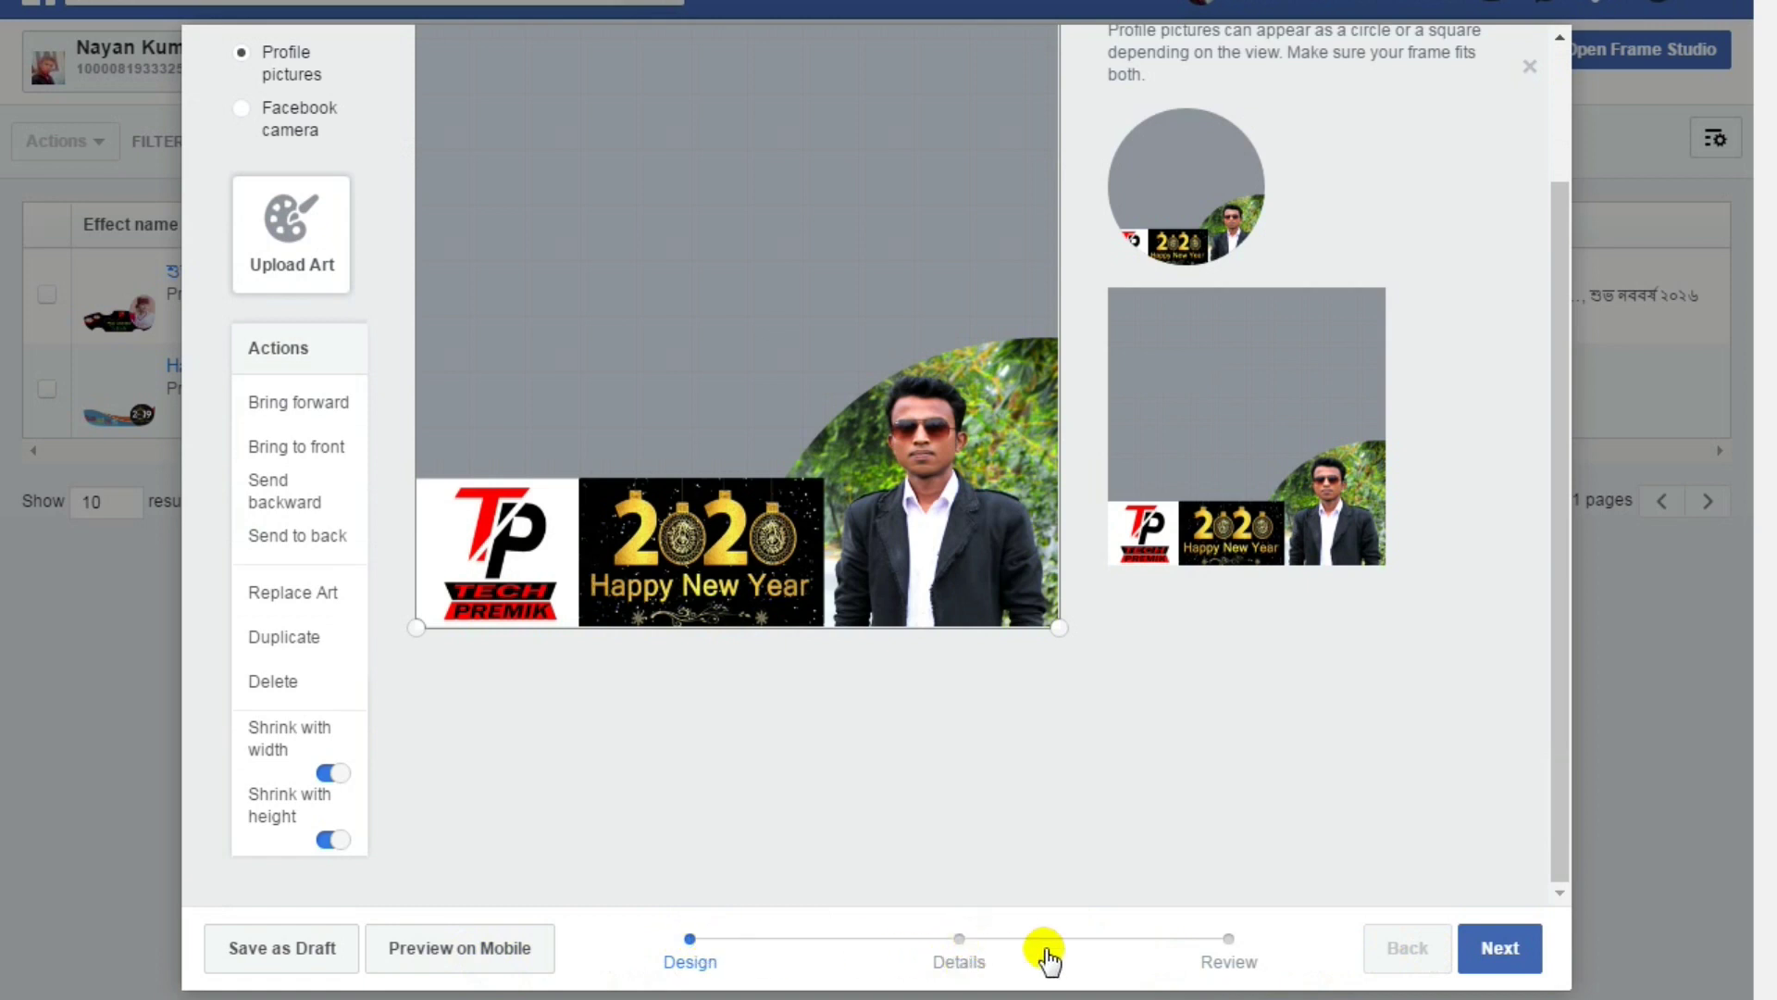
click(1492, 951)
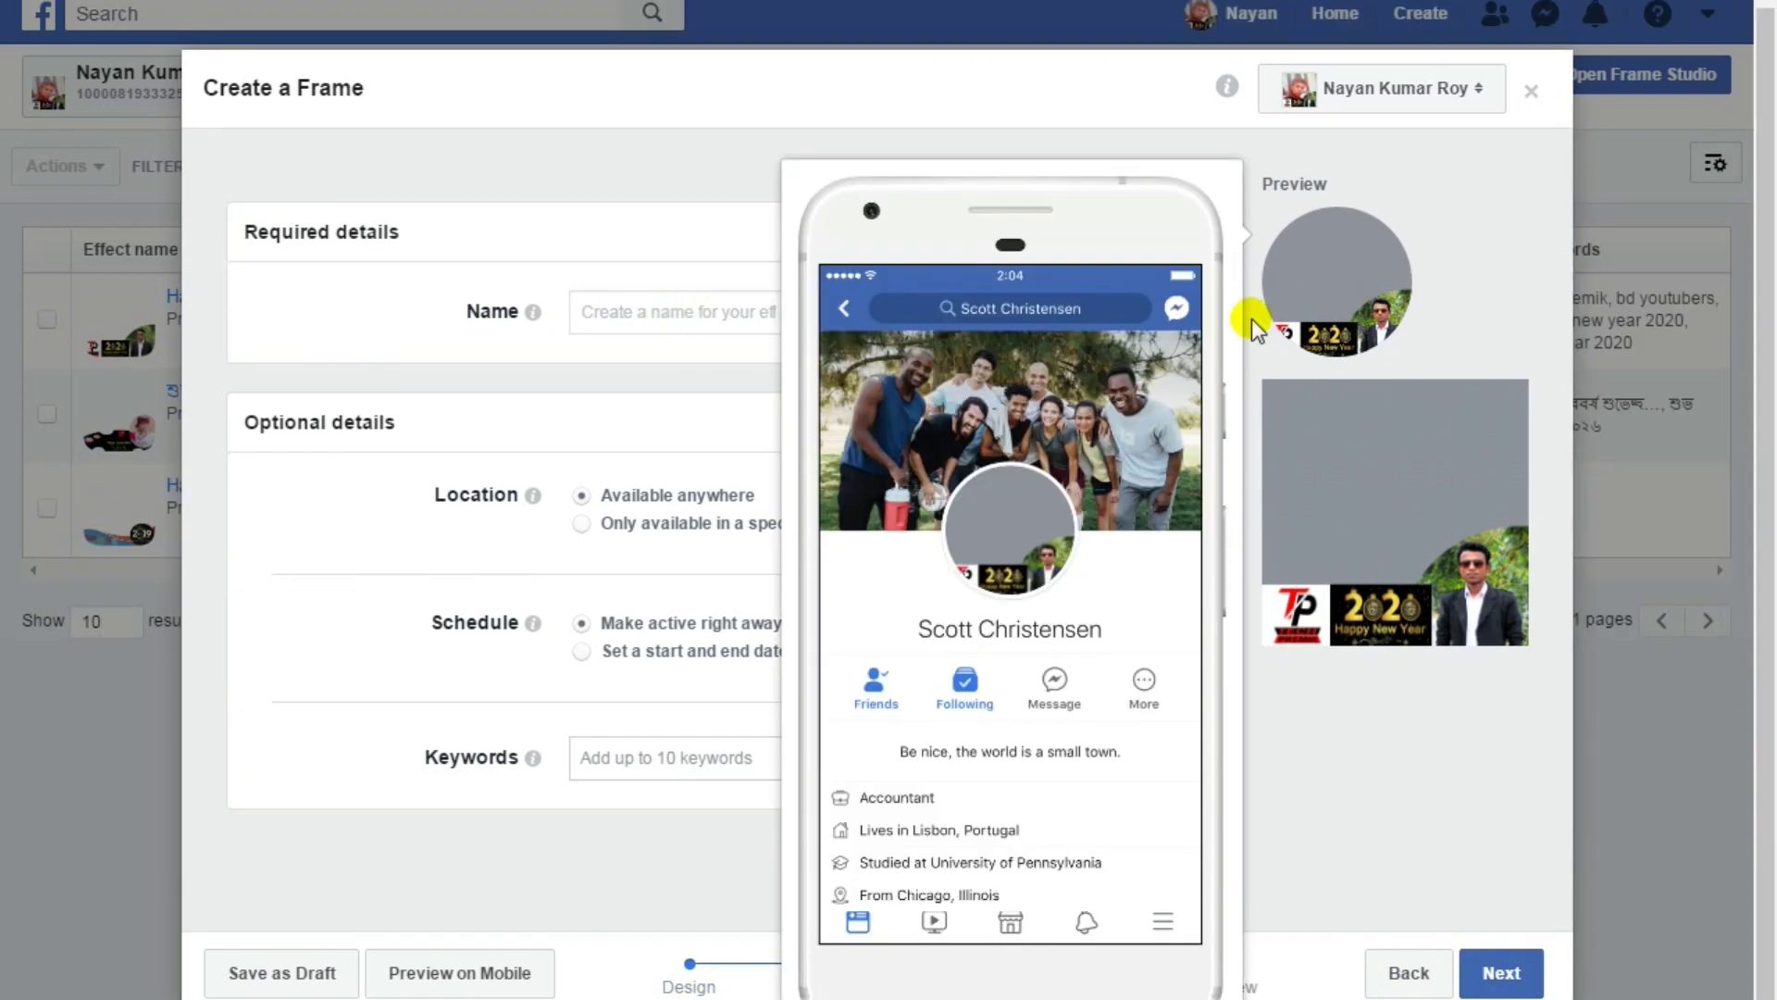
- Name the frame "Hppy New Yeay" and set its location to Available anywhere
click(638, 307)
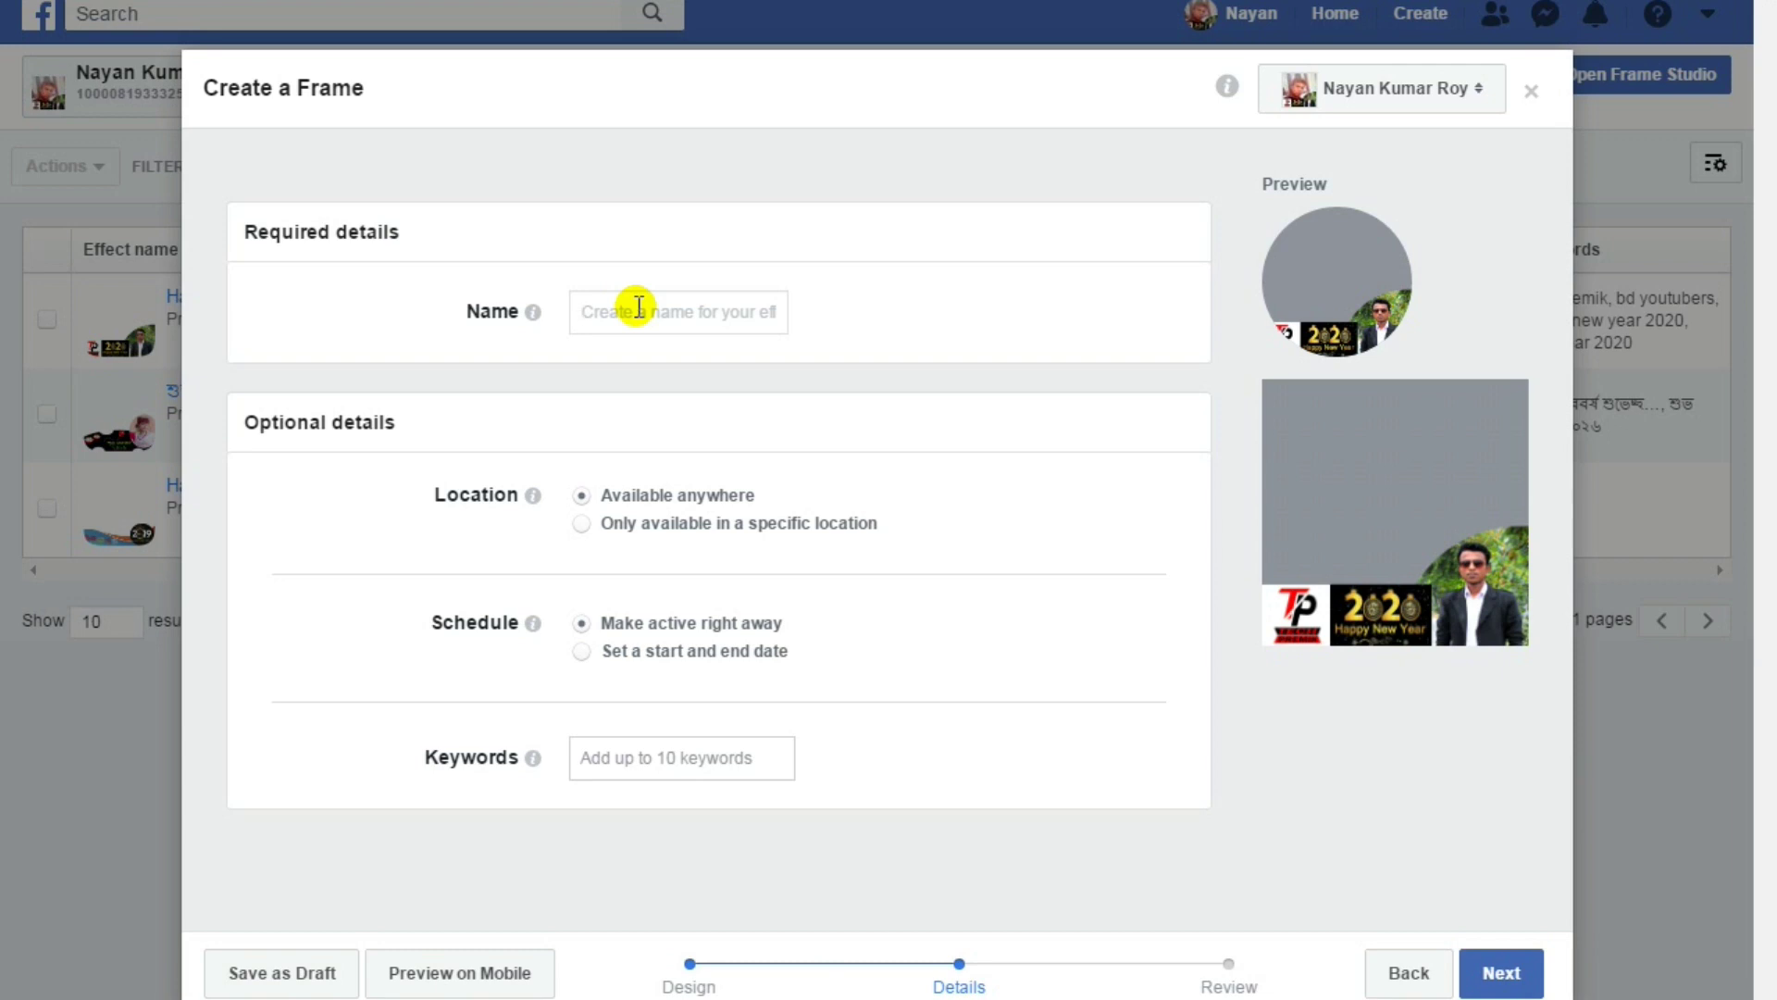
text(New Yeay)
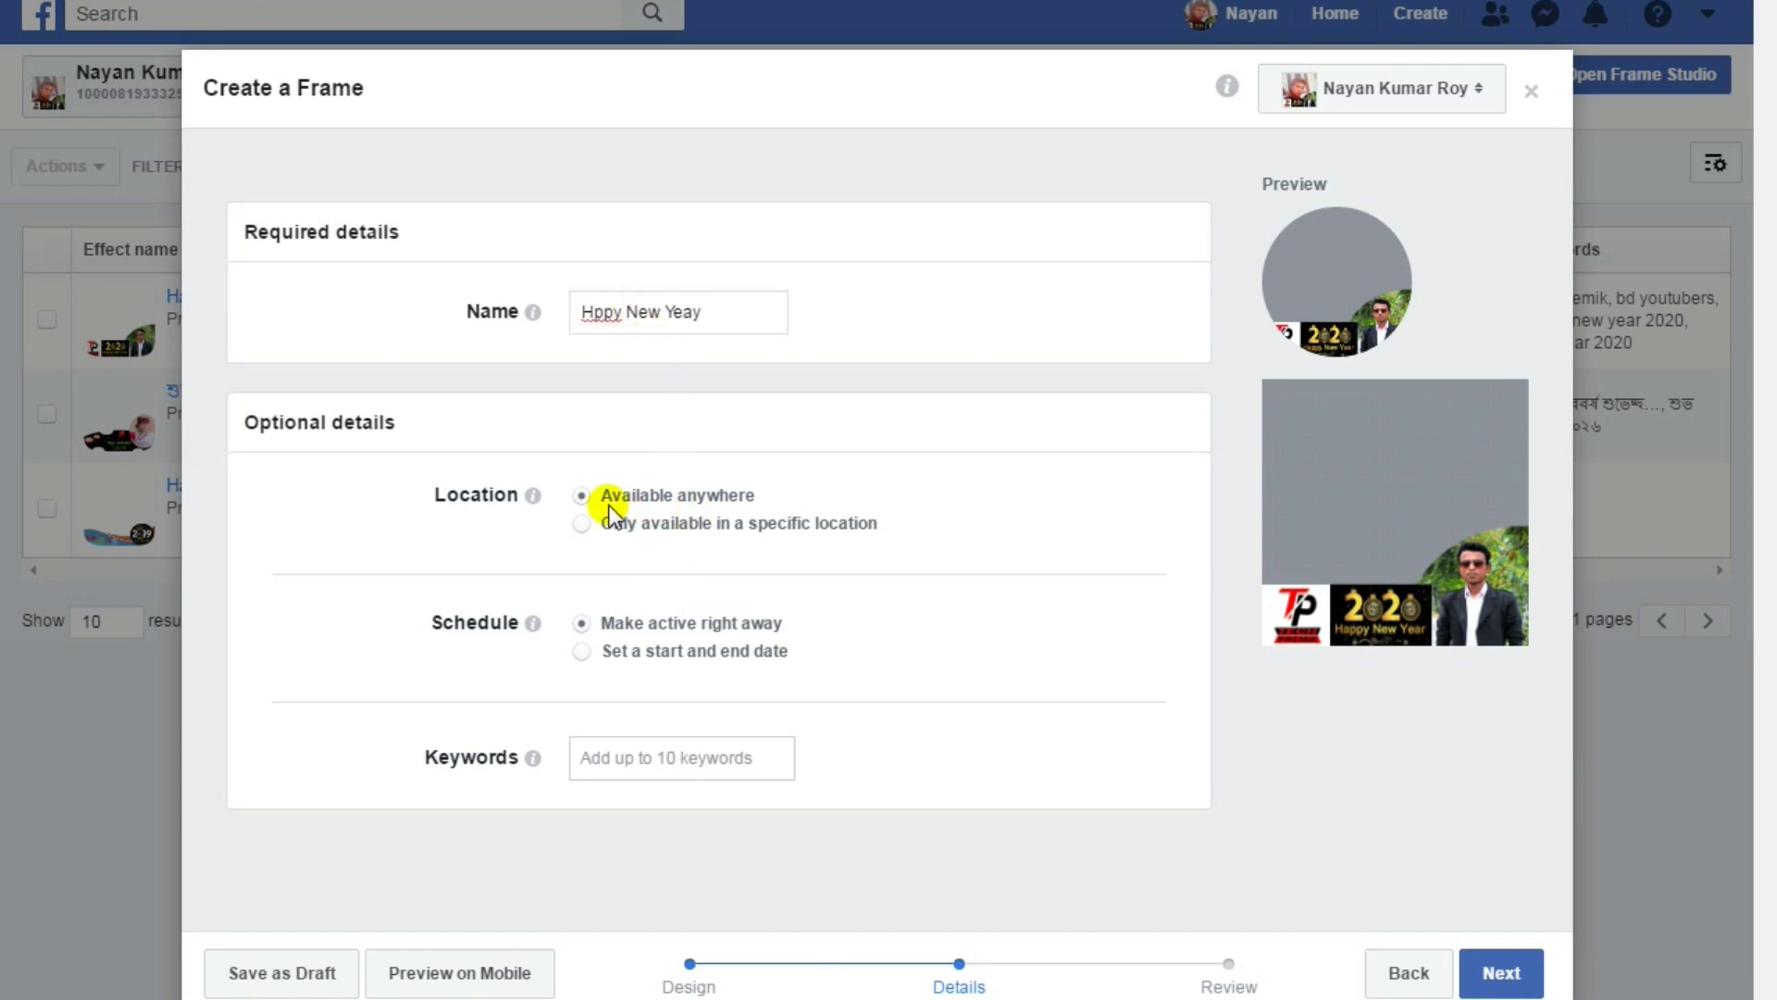
double_click(440, 500)
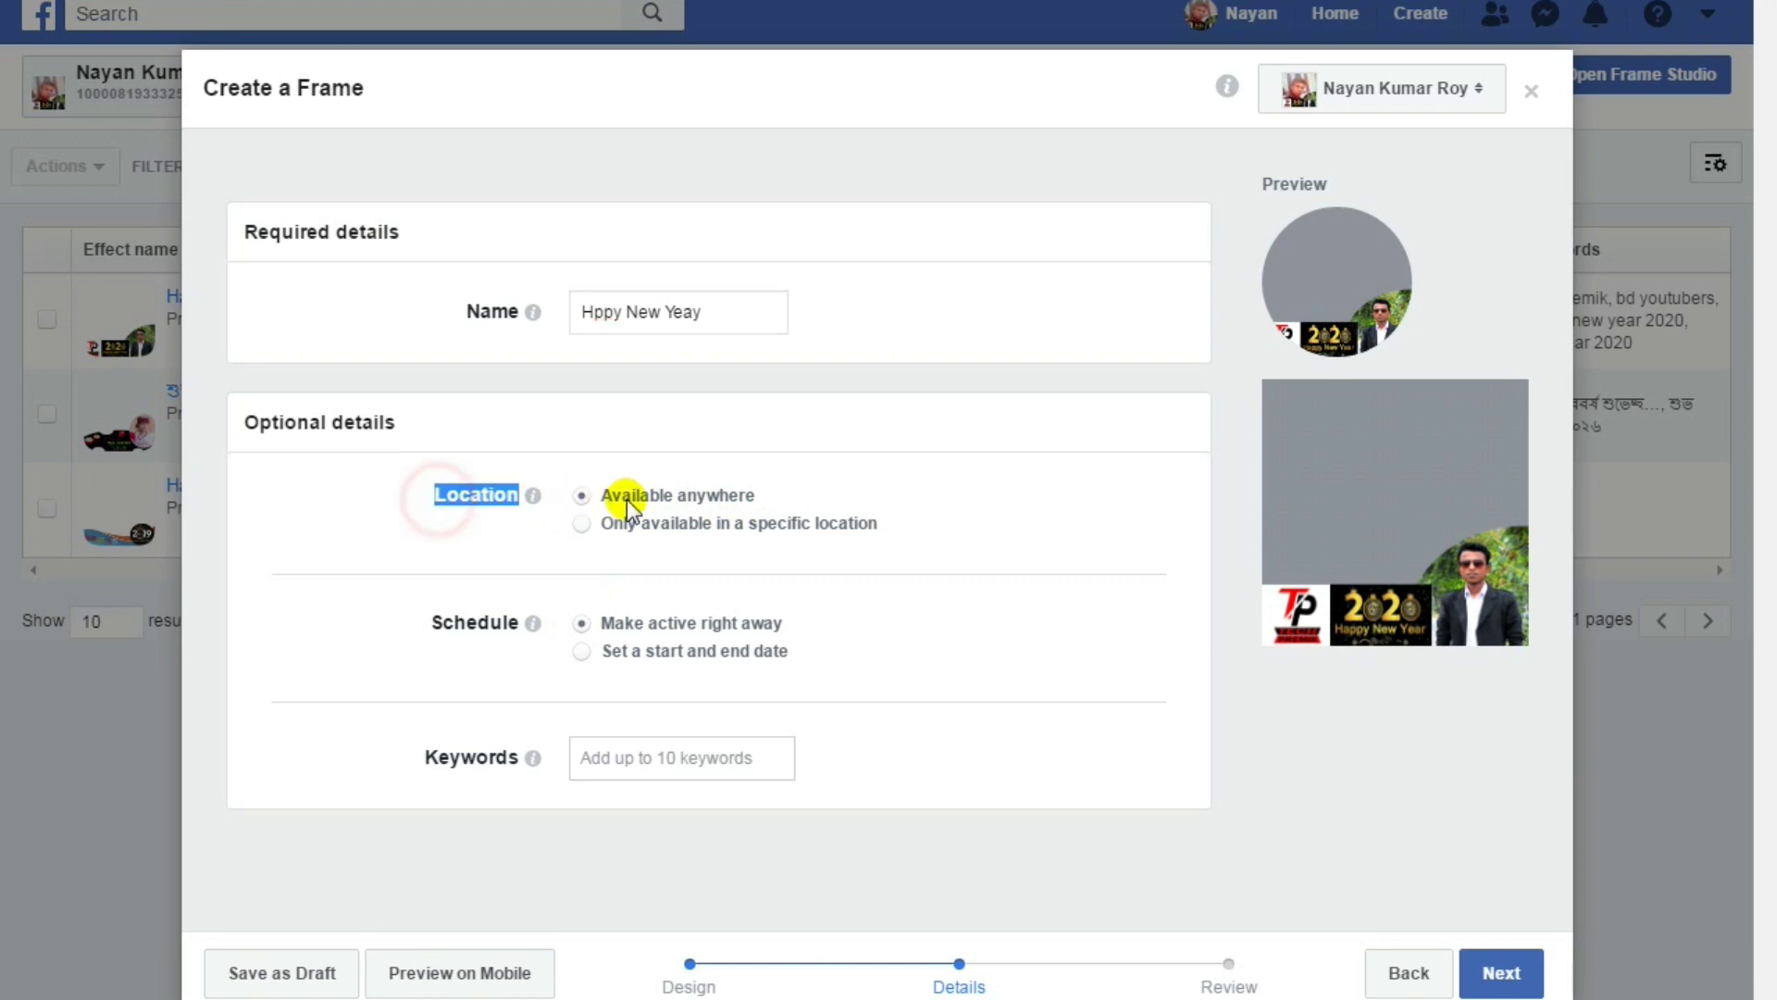
click(722, 497)
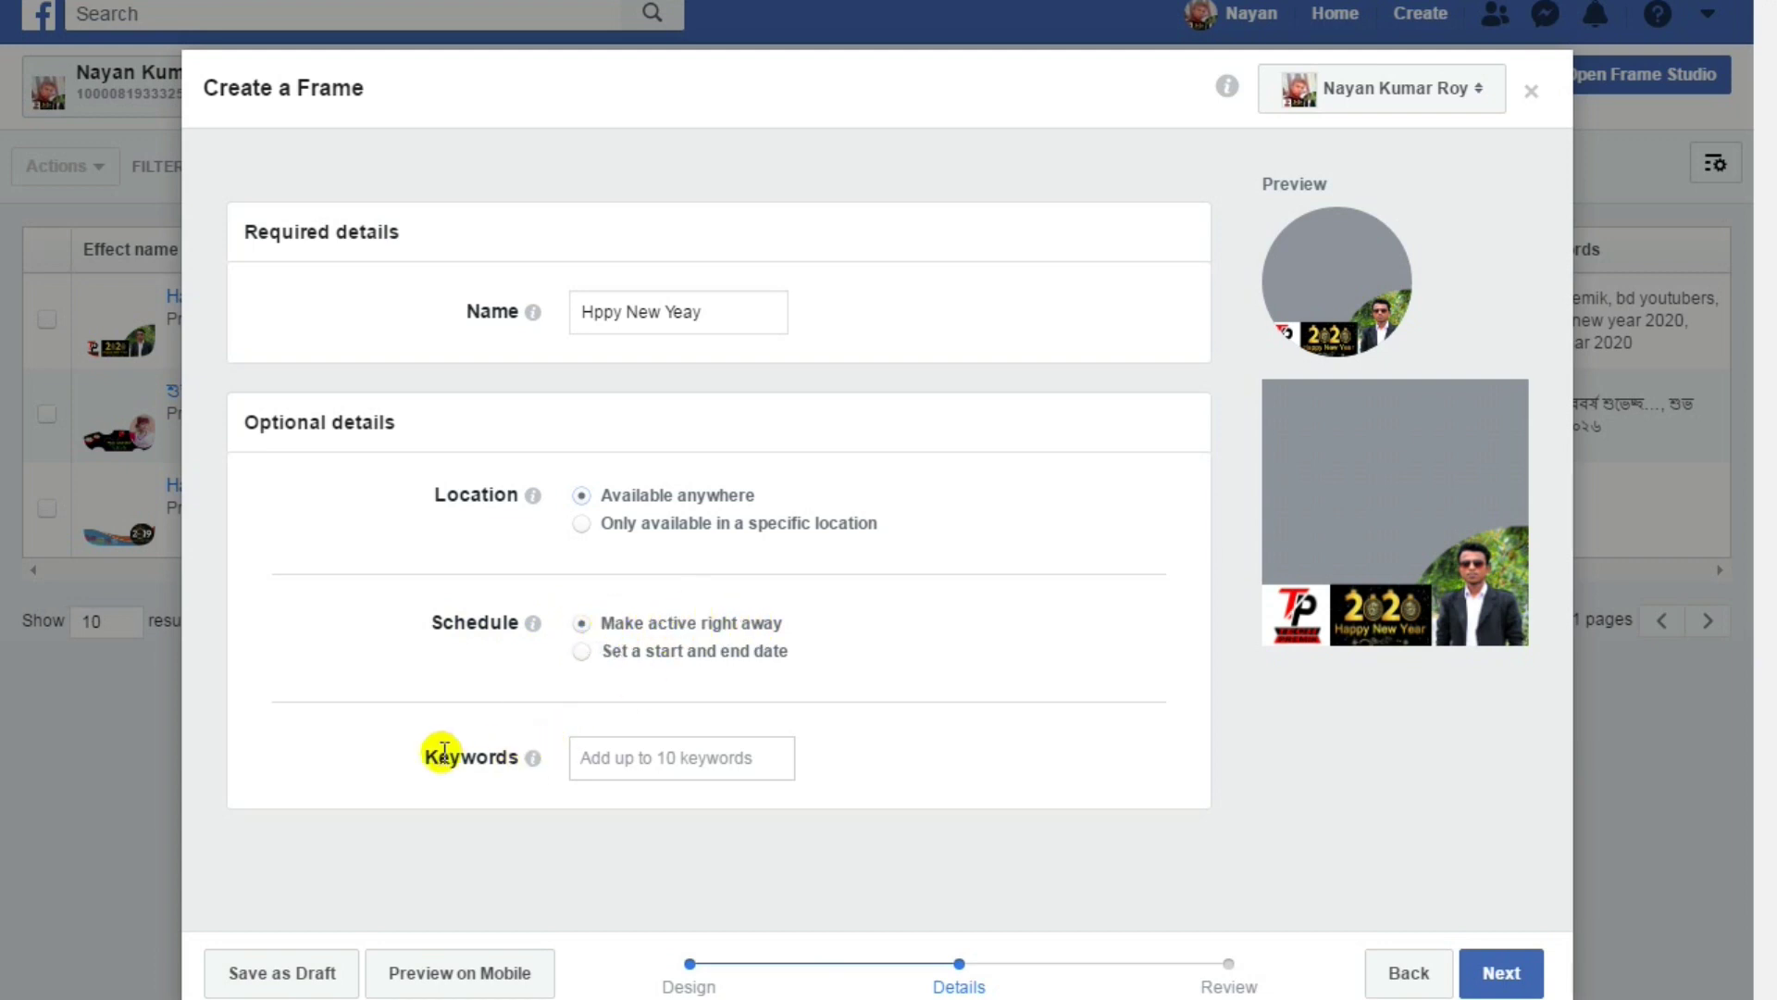
- Add the creator's first name and "Happy New 2020" as keywords, and publish the frame
click(632, 761)
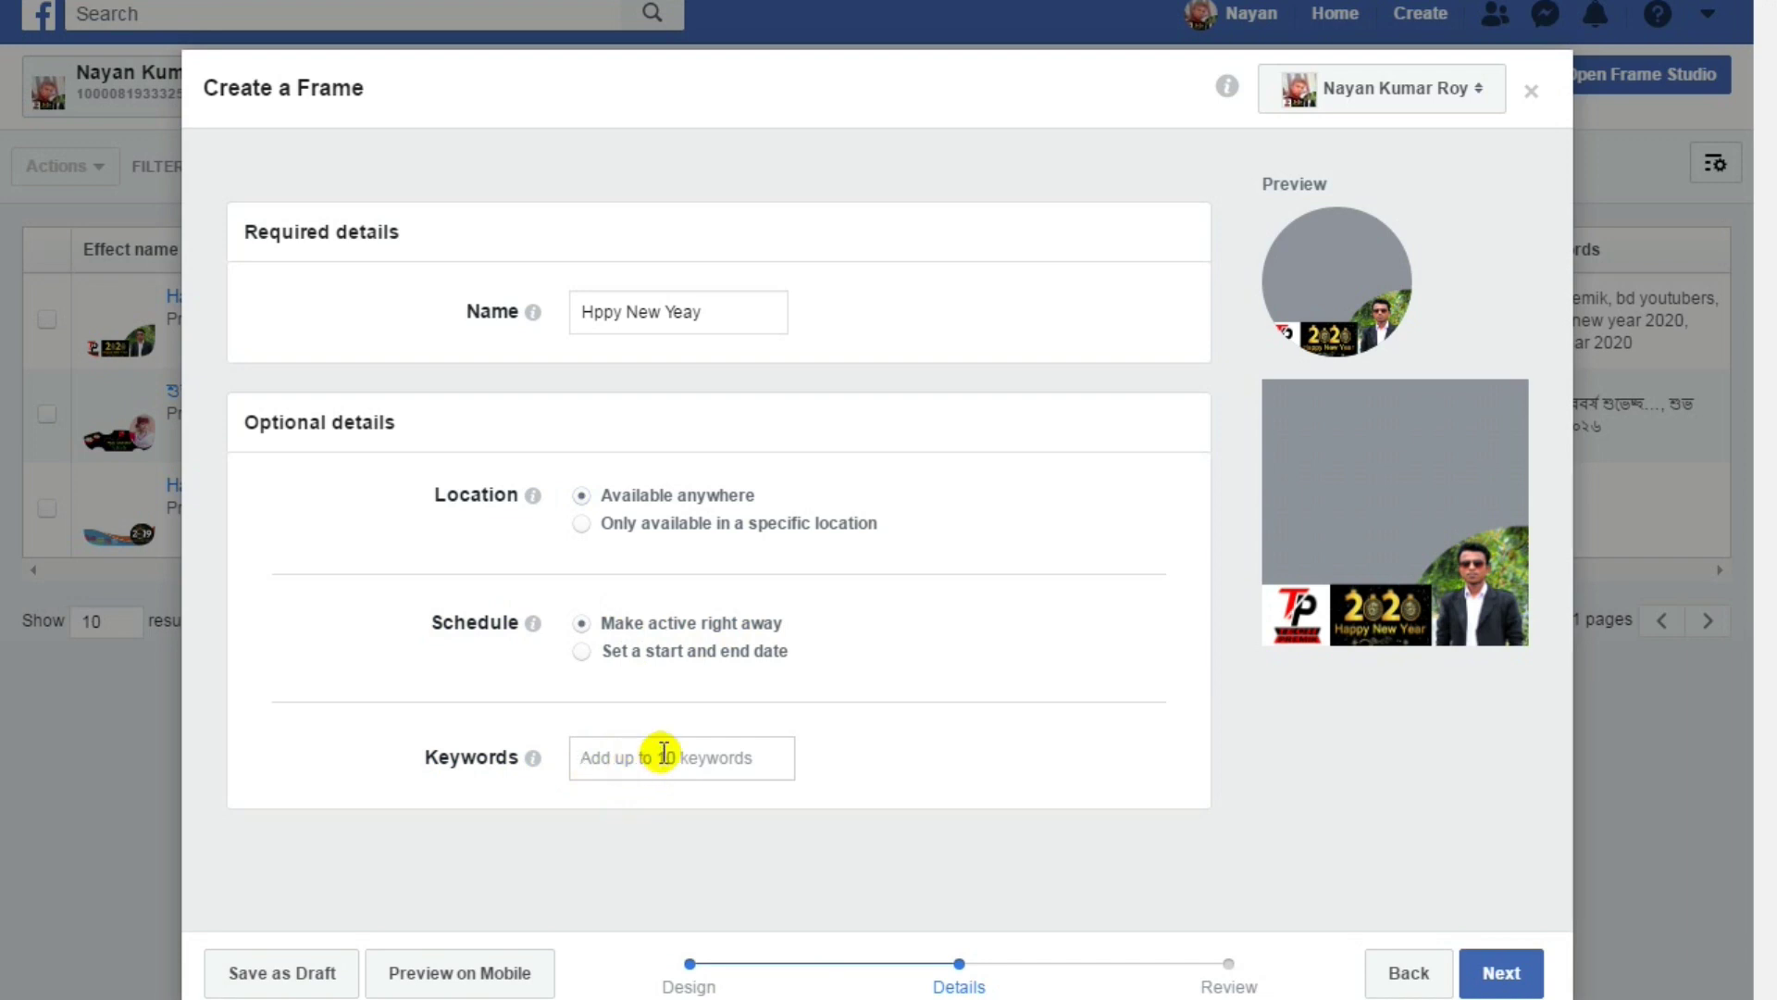
text(nayan)
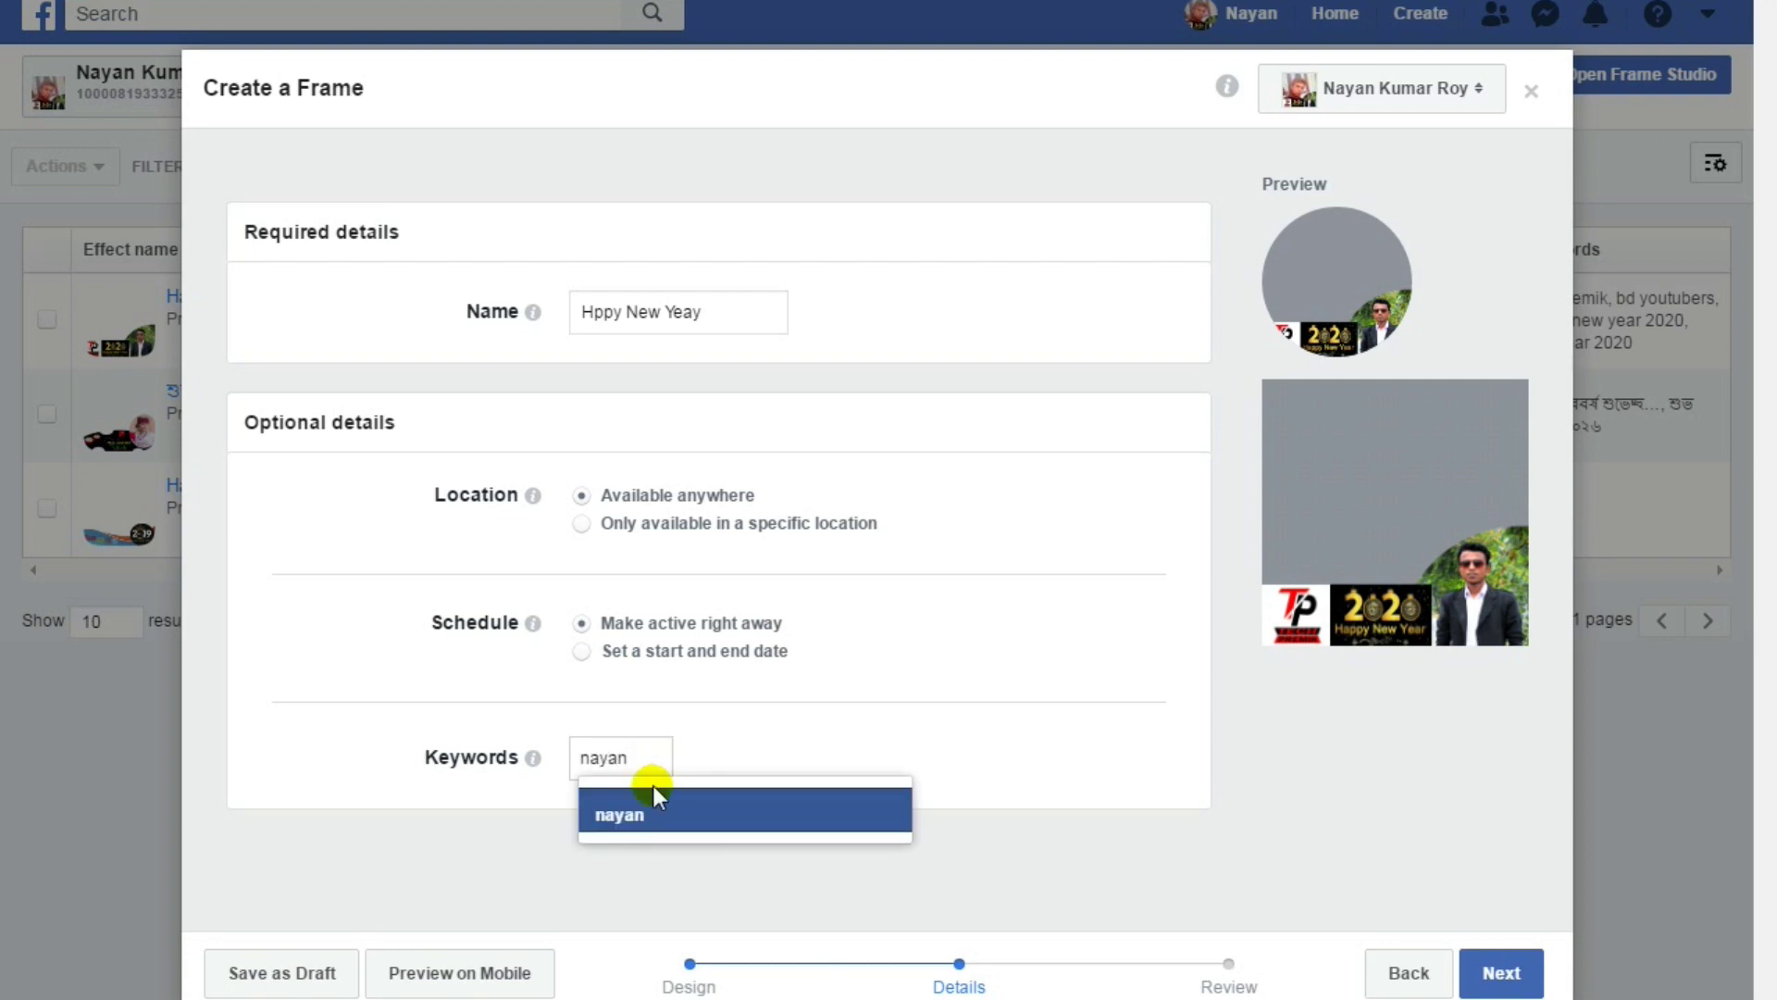
click(637, 817)
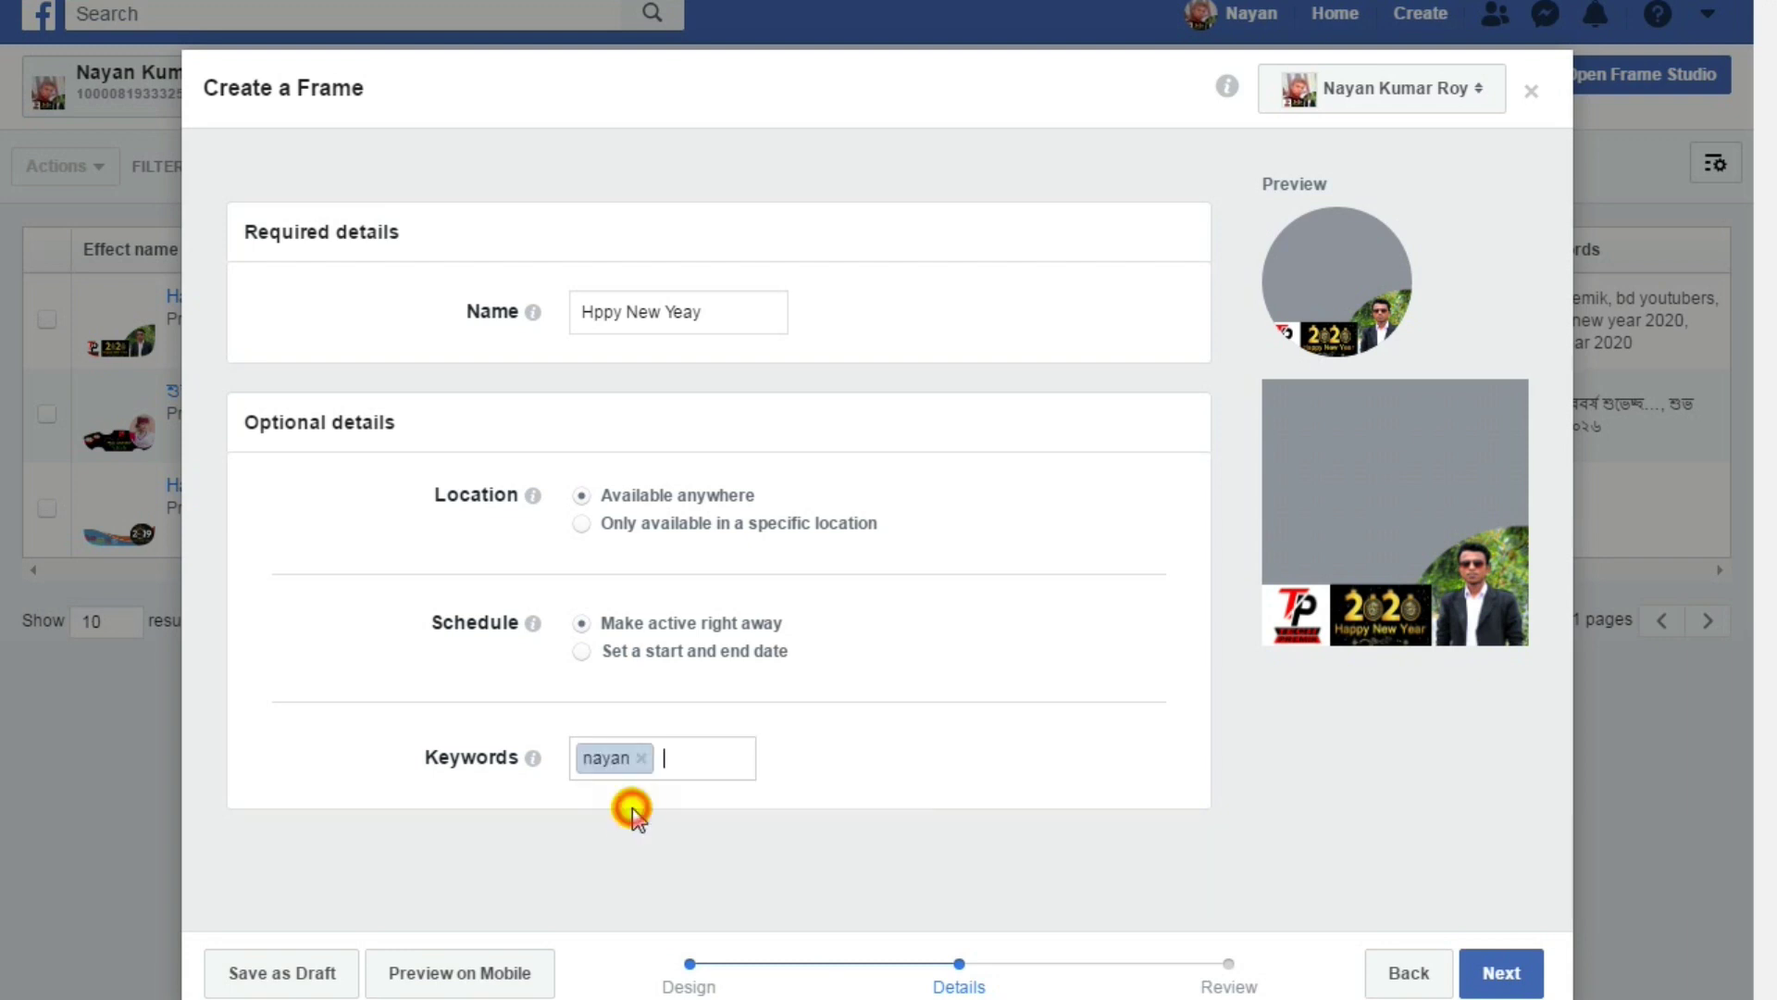
click(675, 755)
text(happy new)
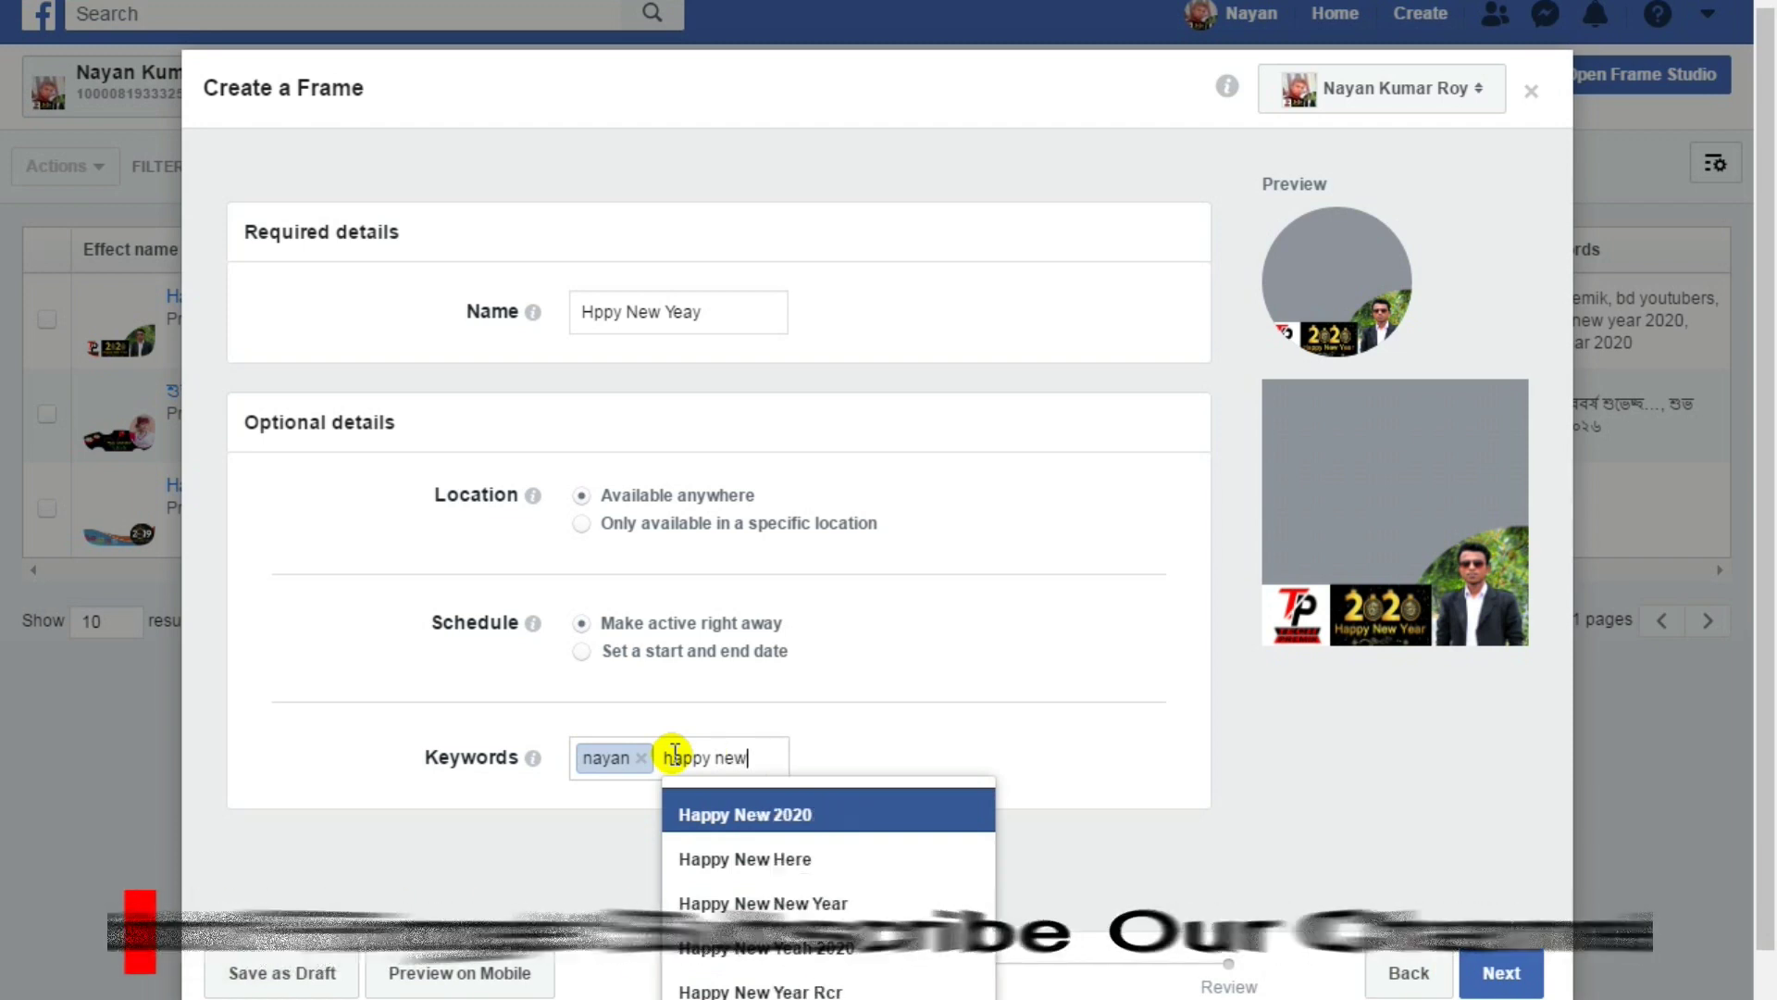
click(704, 818)
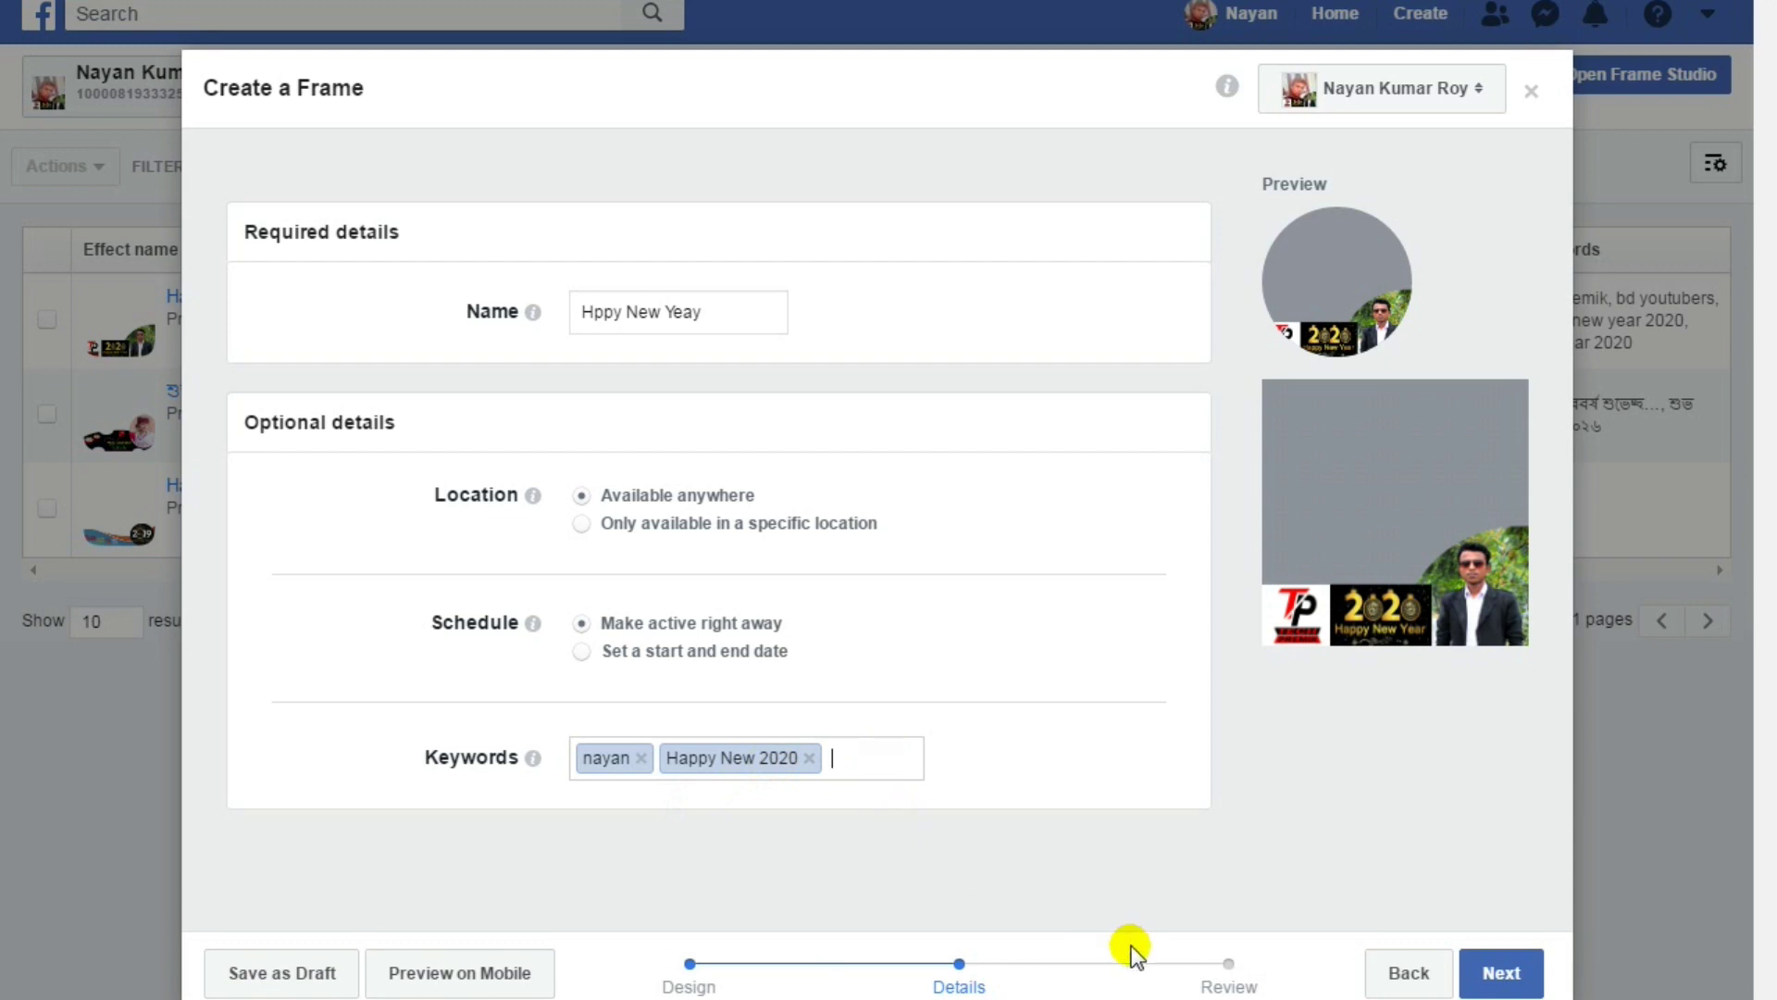
click(1501, 972)
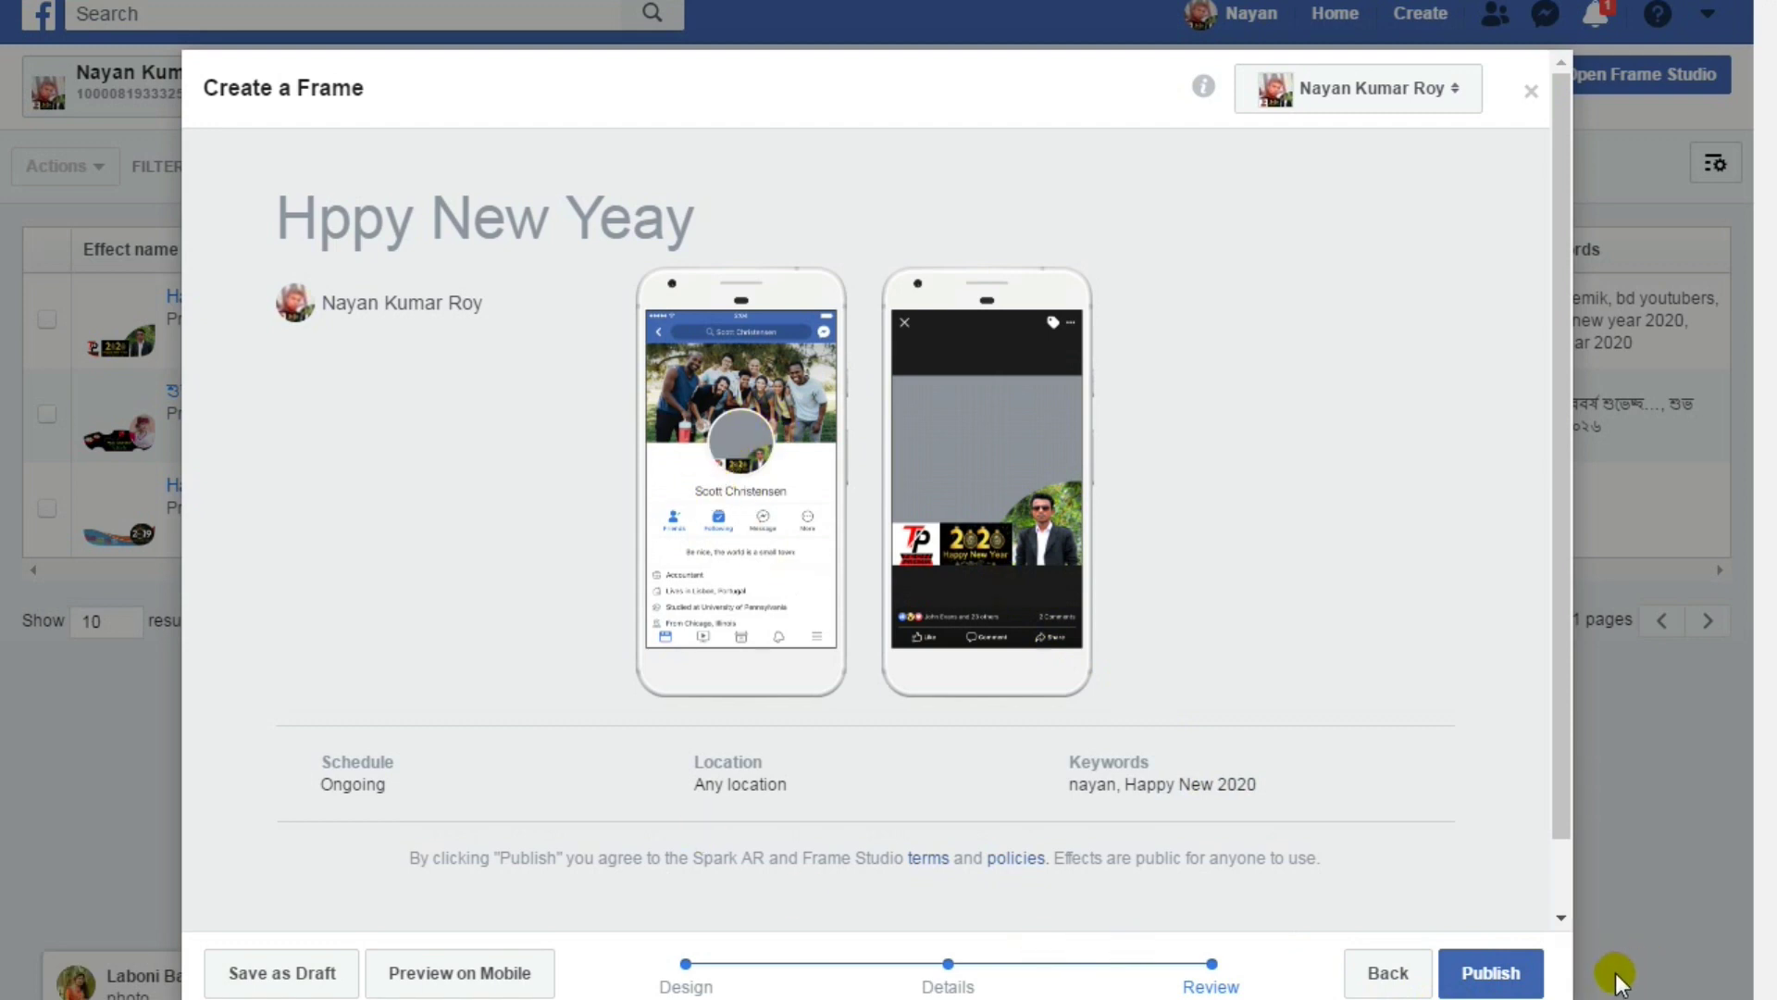
click(1490, 974)
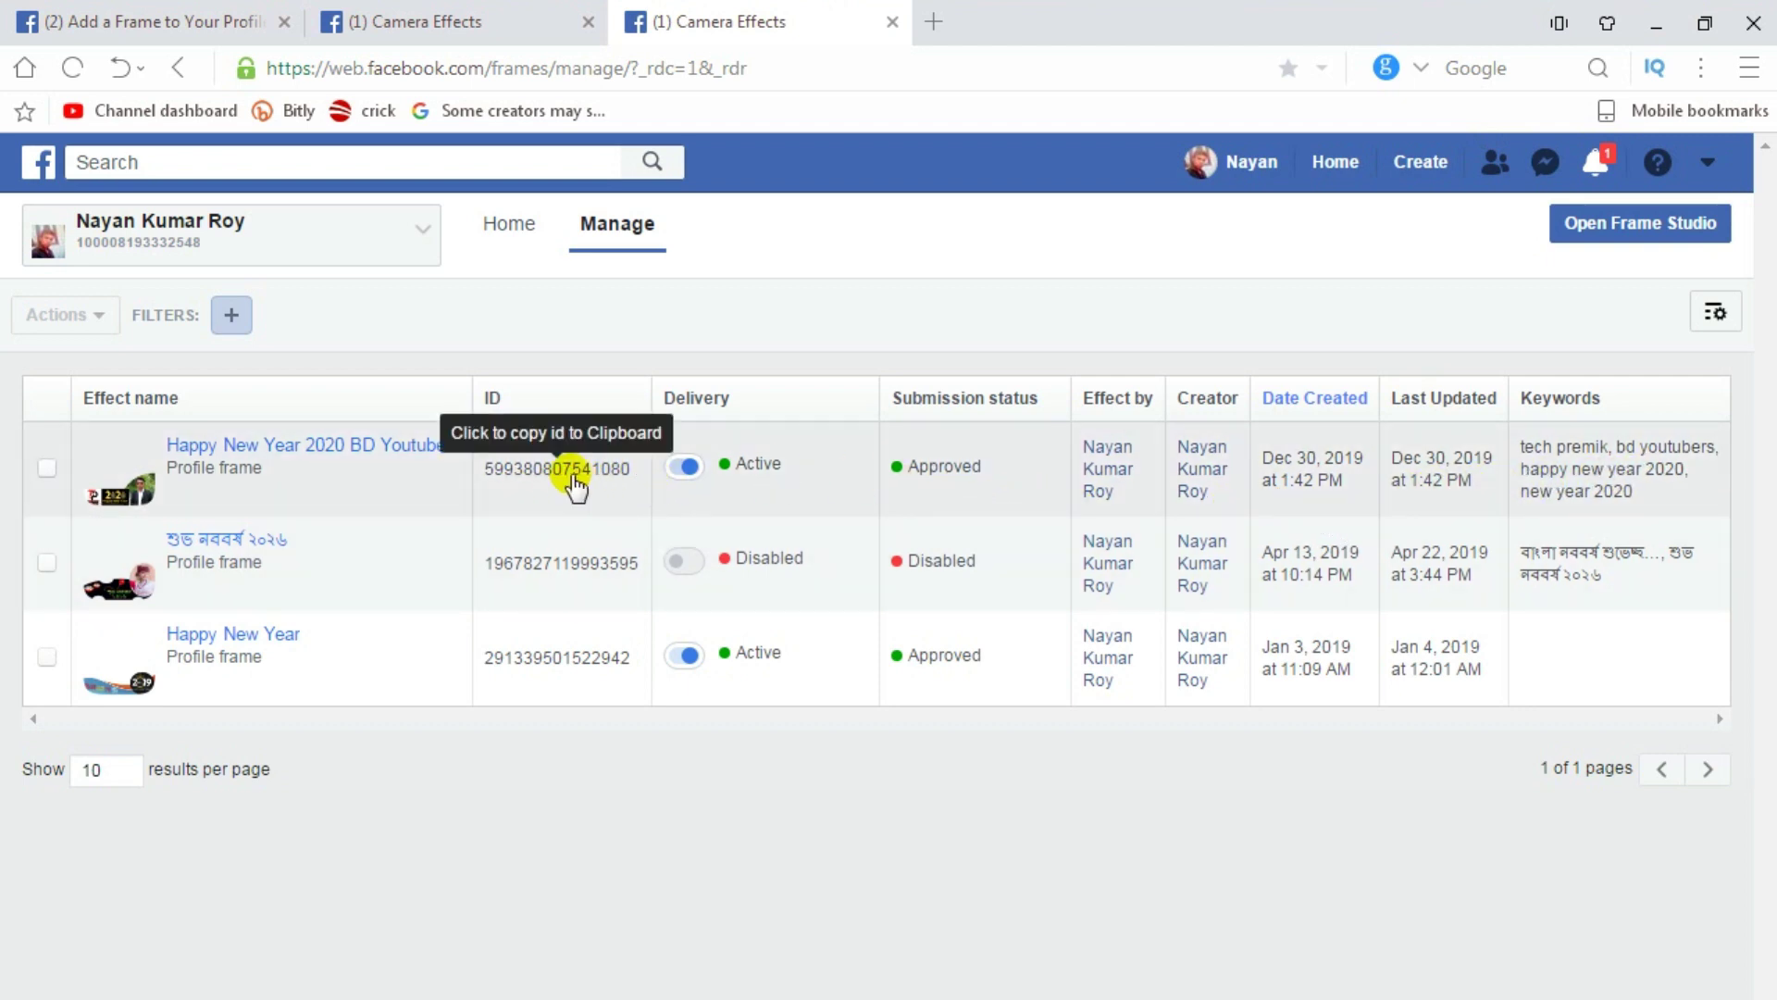
- In a new Facebook tab, publicly post the copied web.facebook.com/profilepicframes frame link to the News Feed and open that link from the post
click(933, 22)
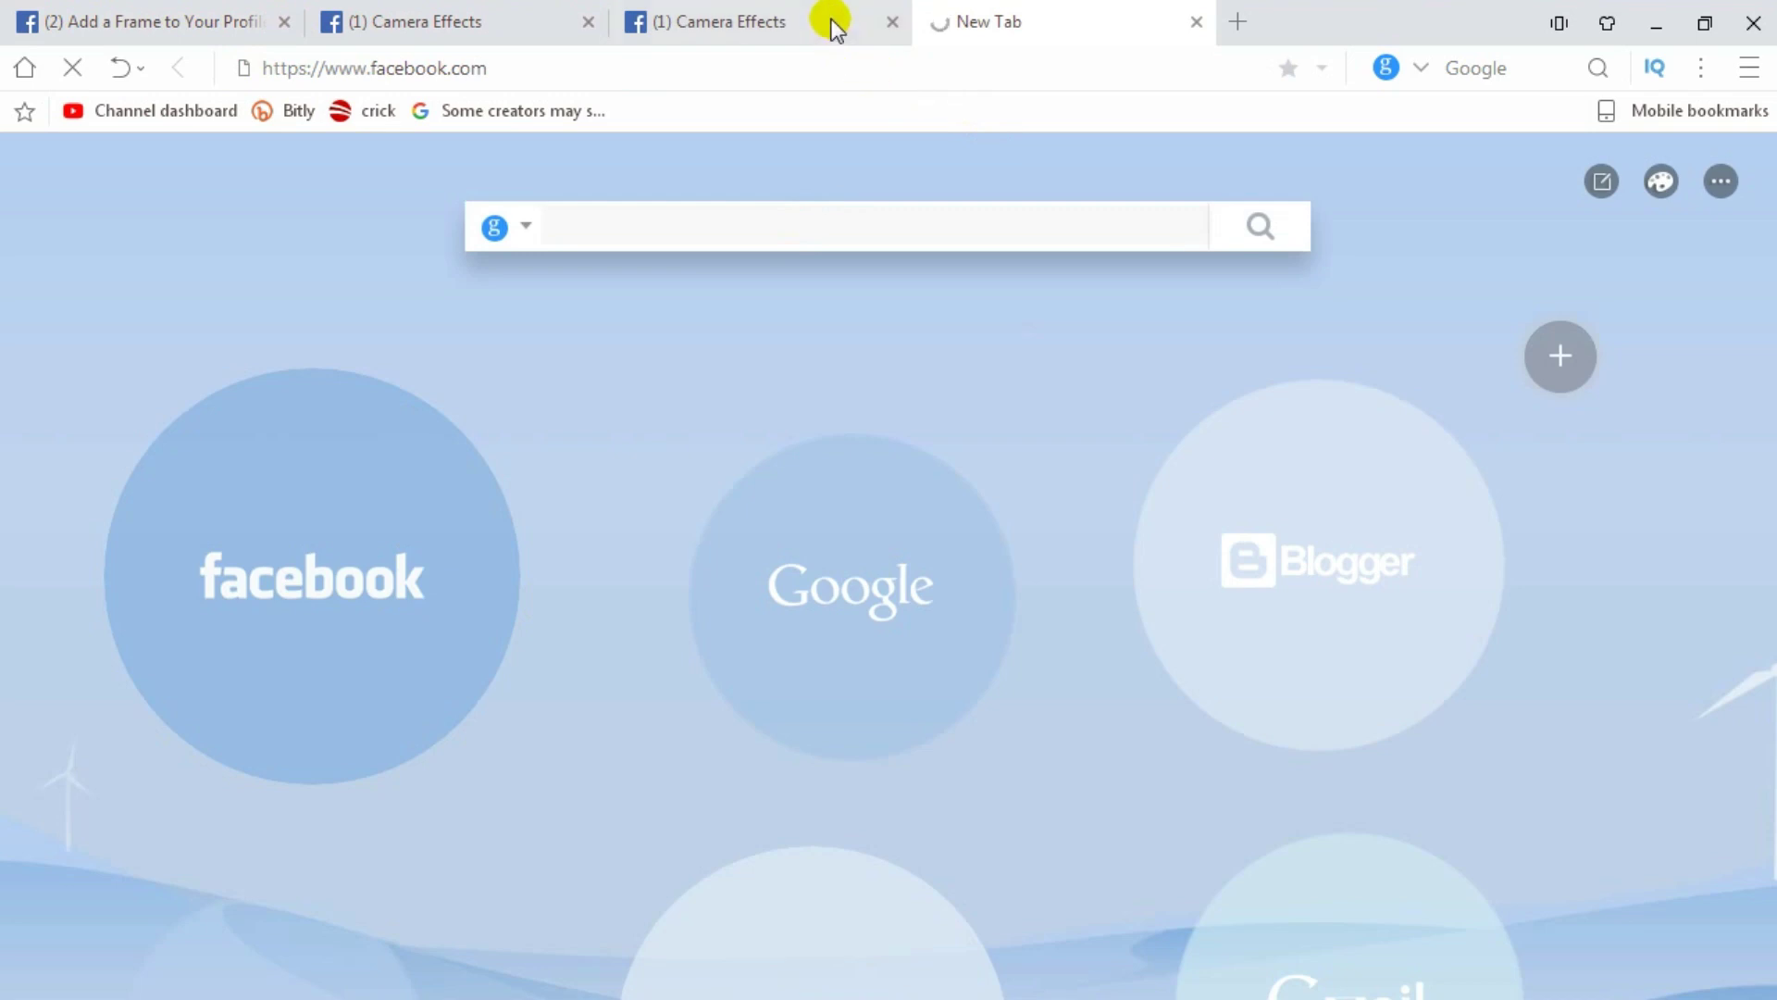
key(Return)
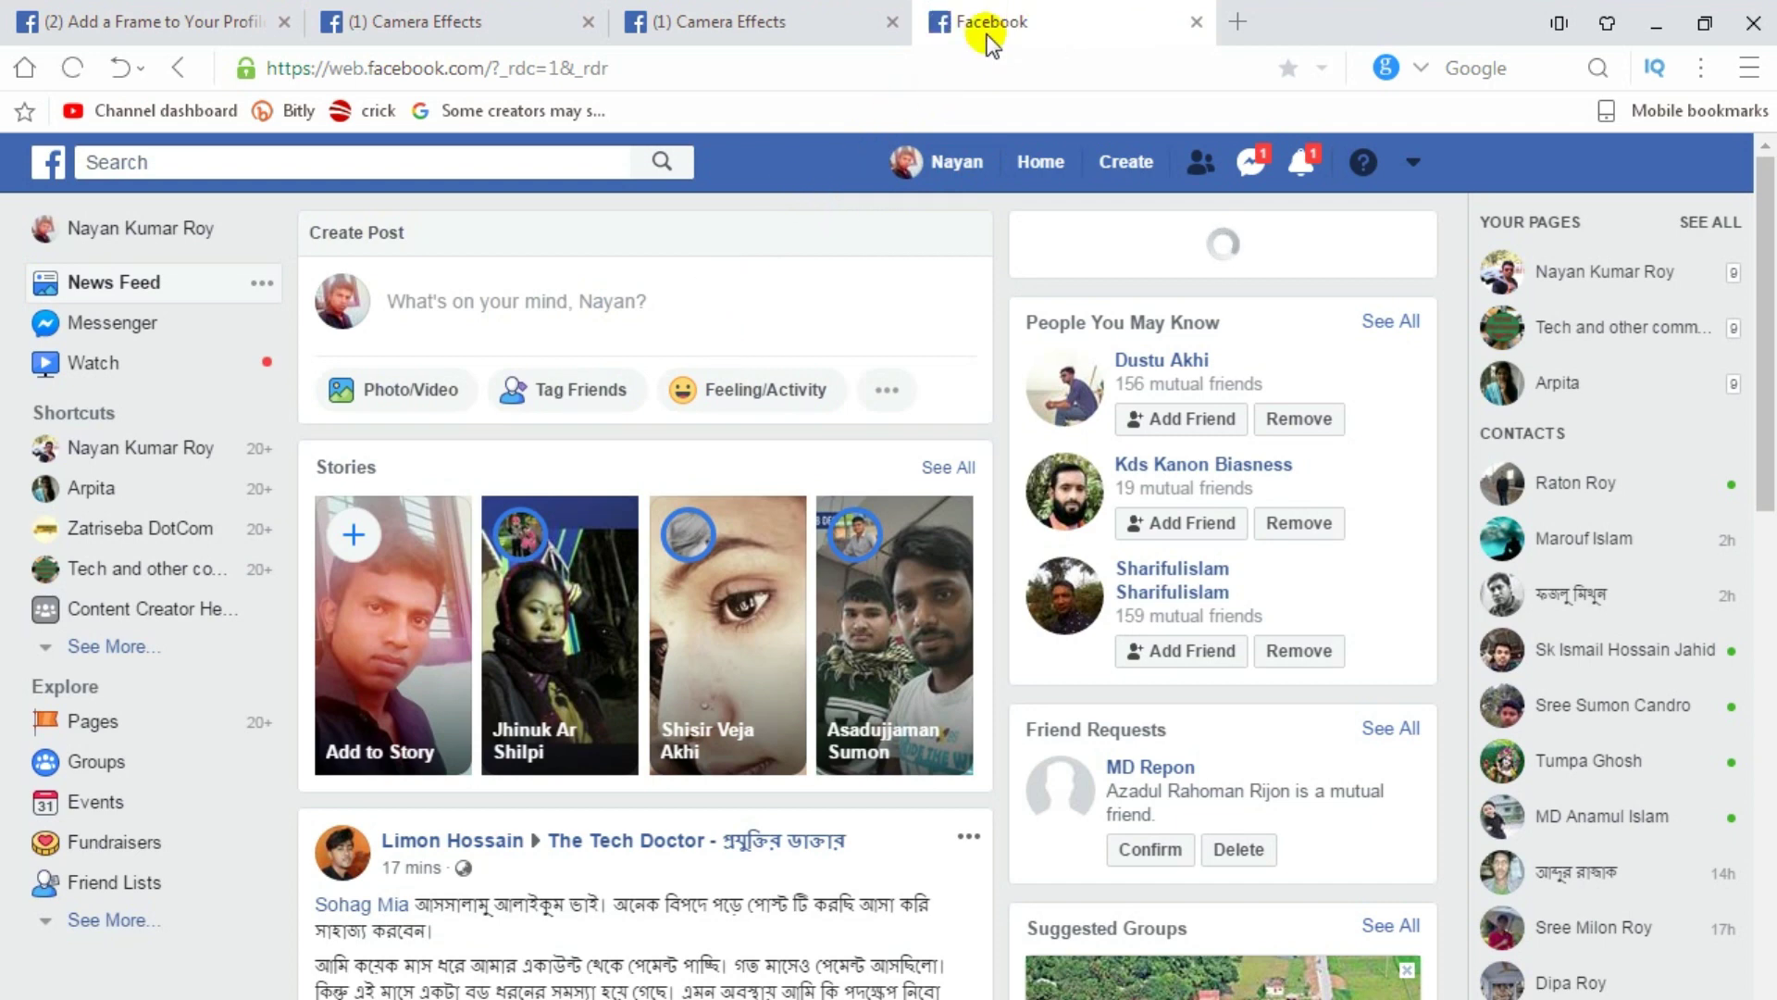
click(435, 304)
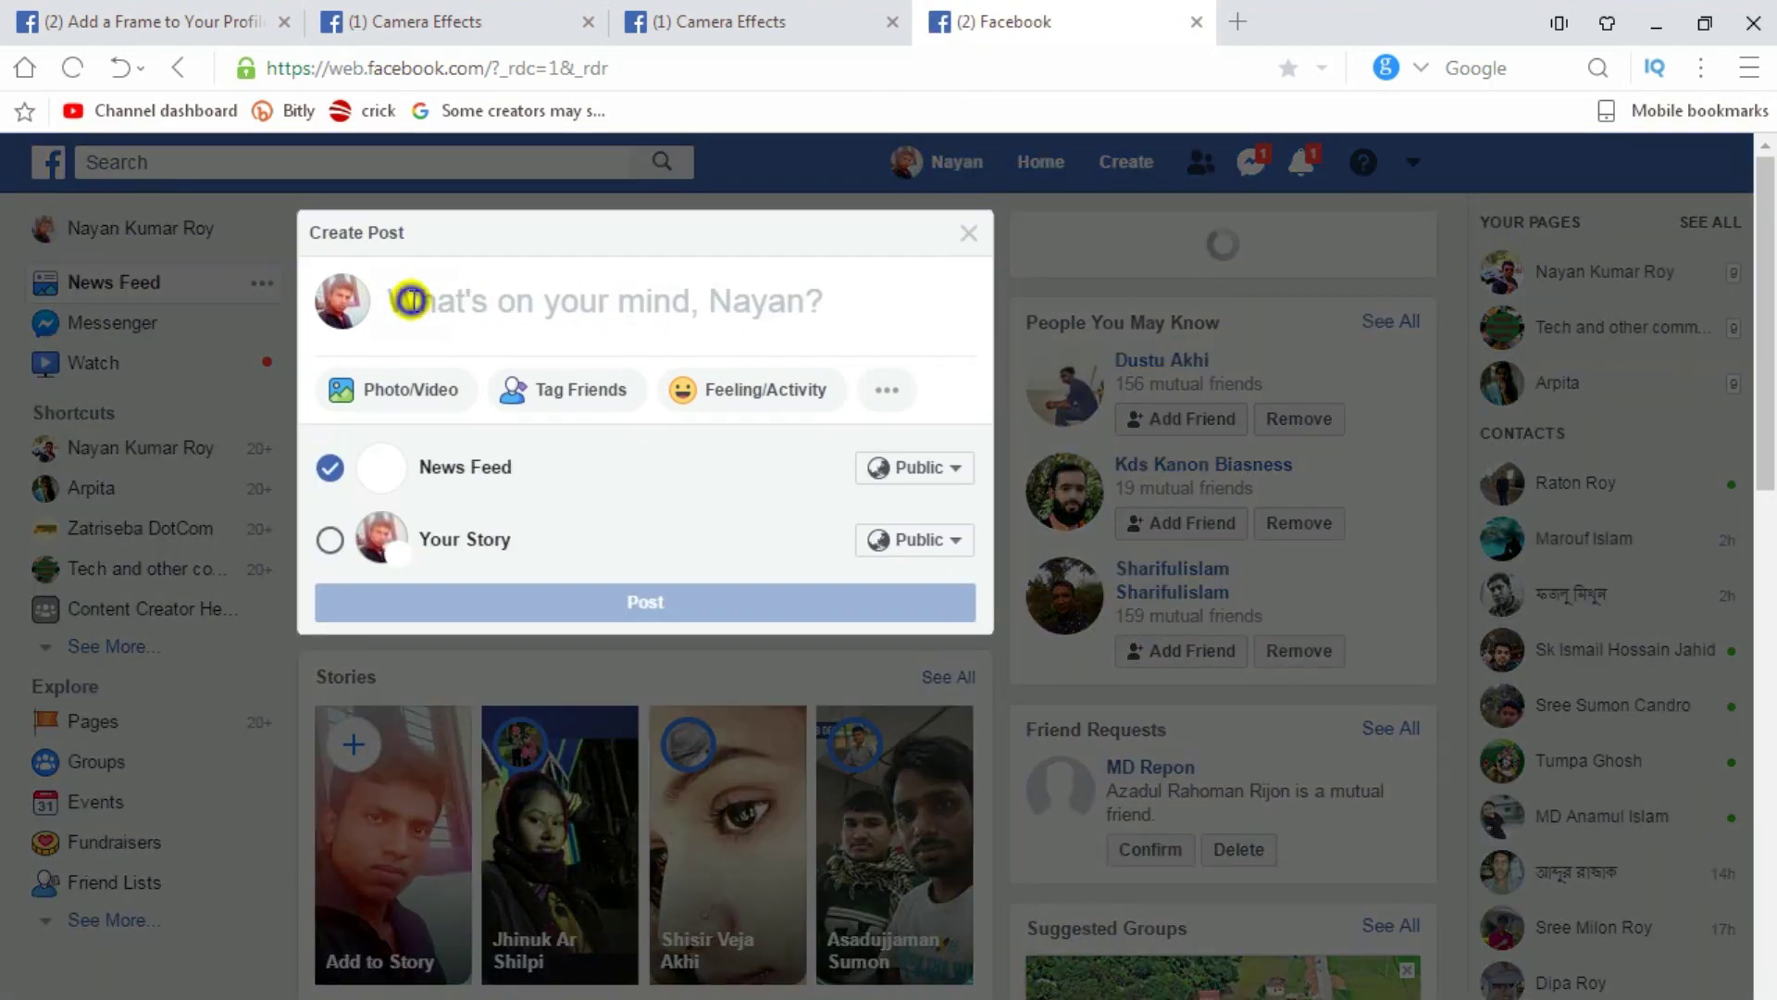
right_click(448, 297)
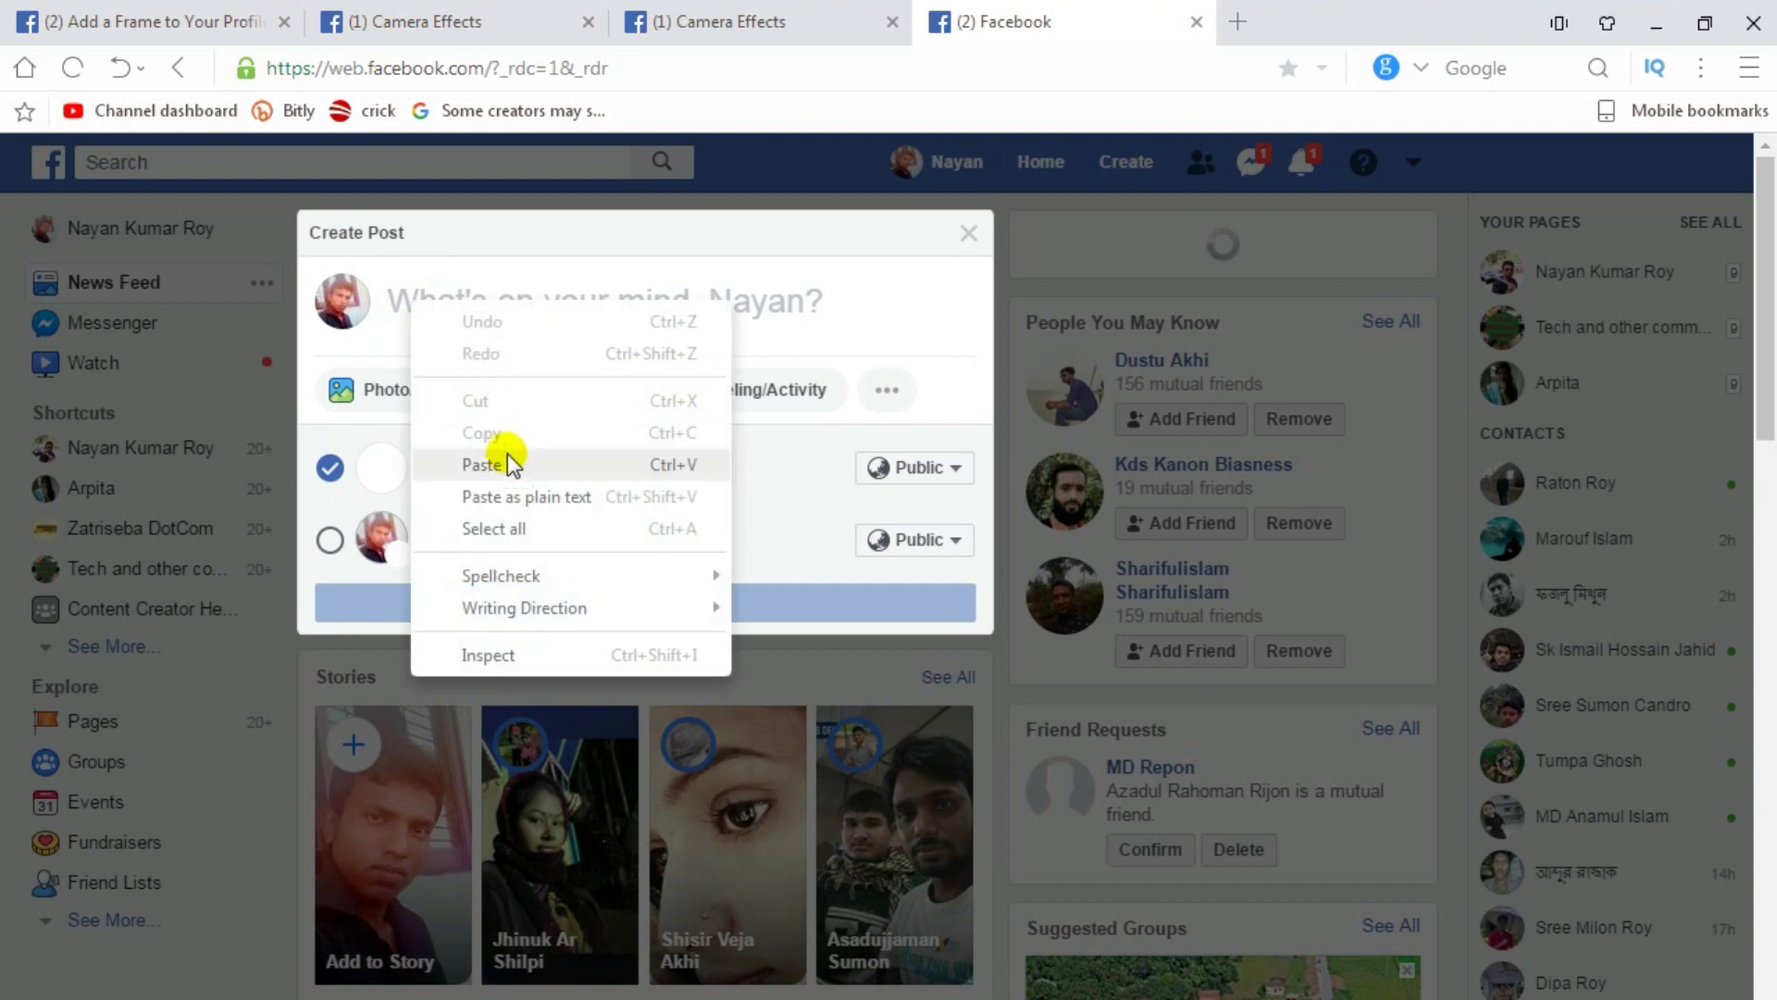
click(508, 460)
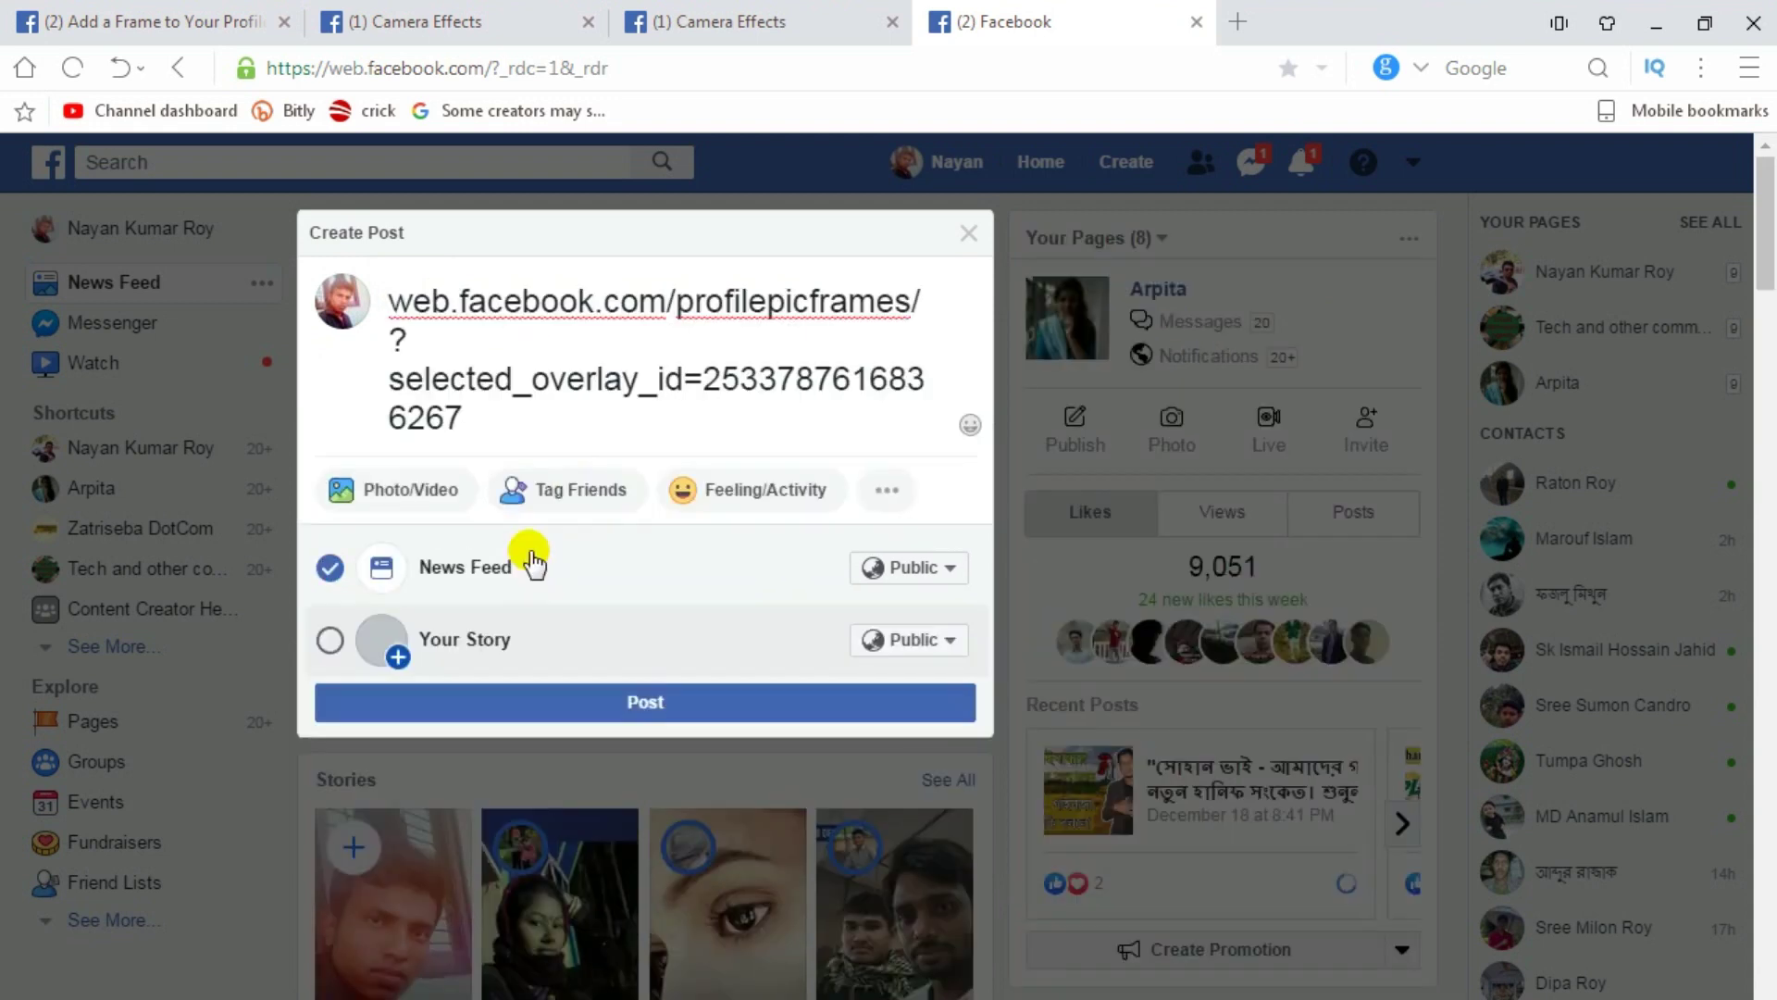
click(629, 705)
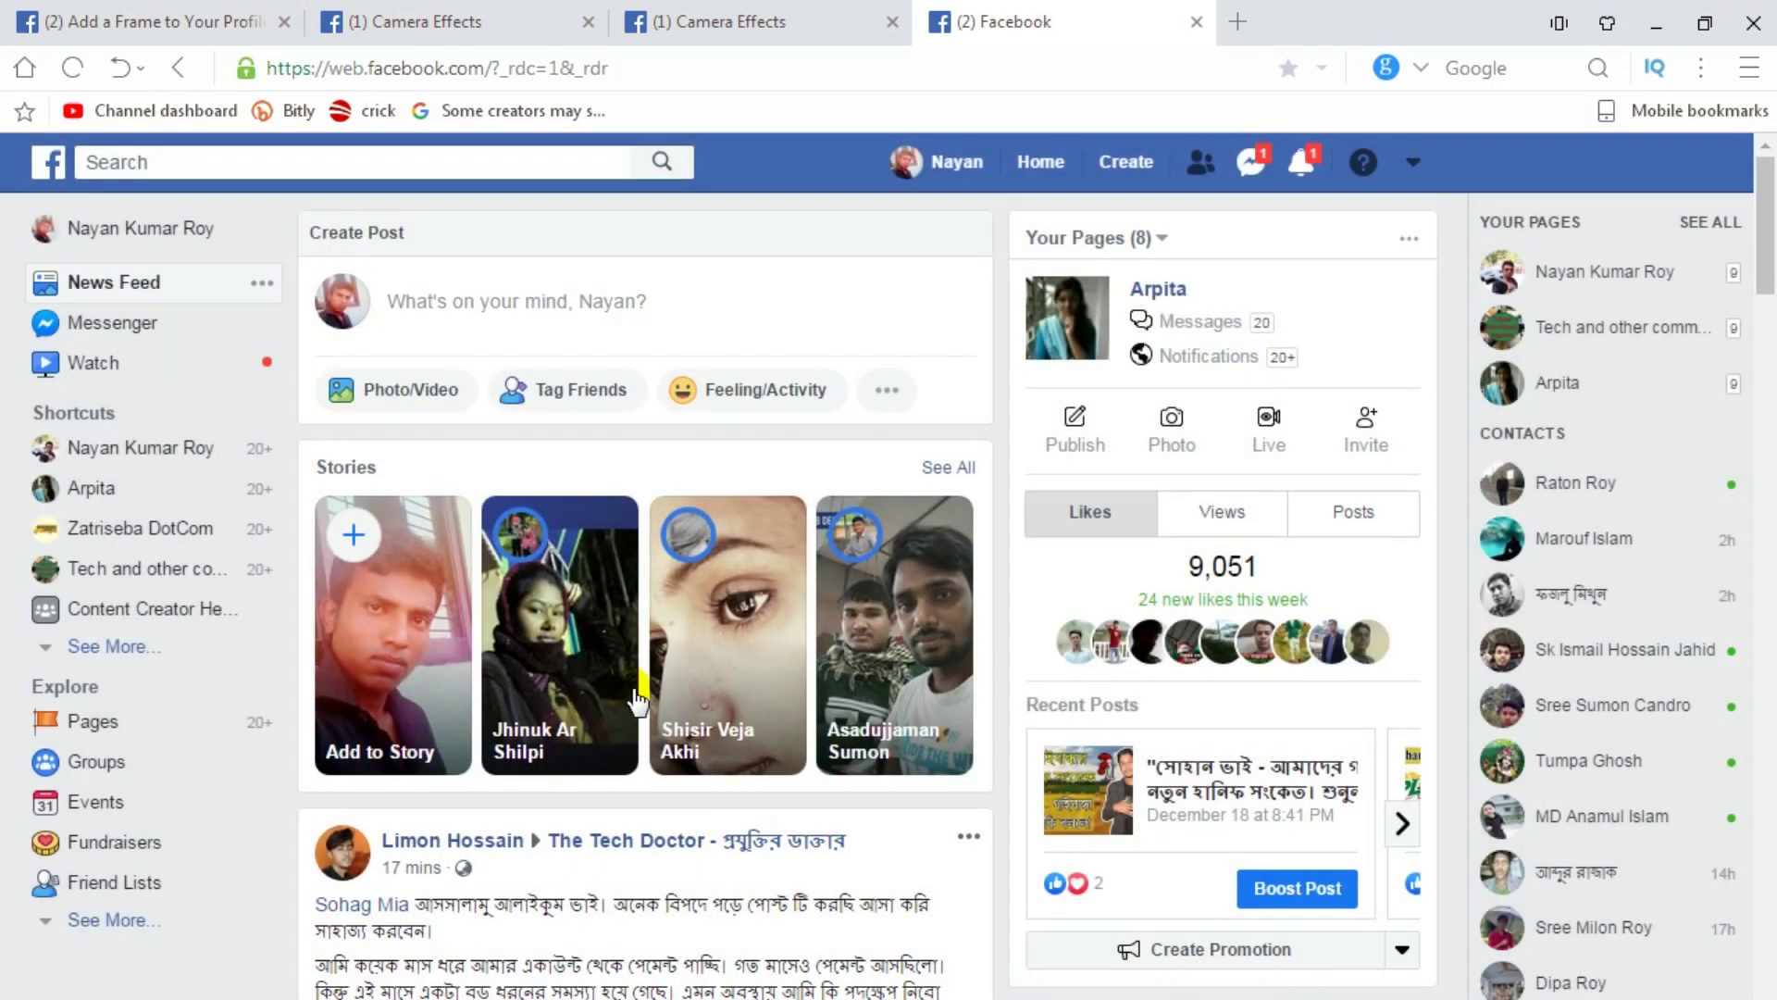
scroll(612, 495, down, 3)
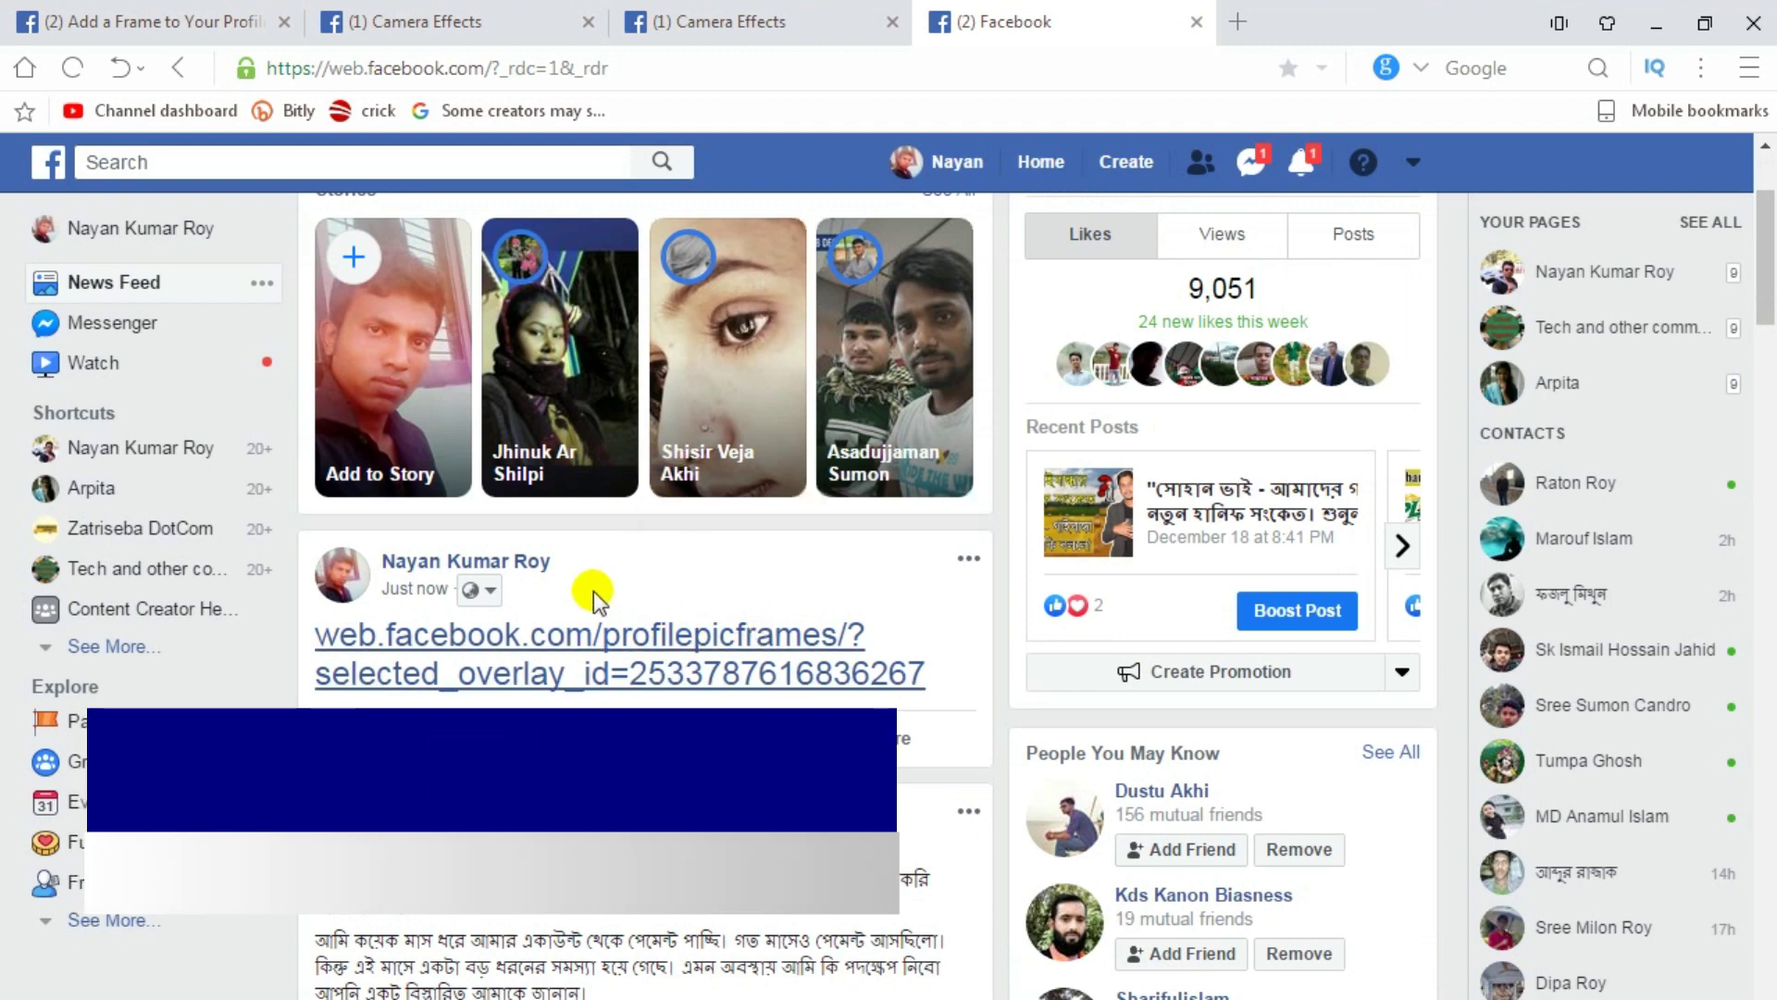
click(612, 642)
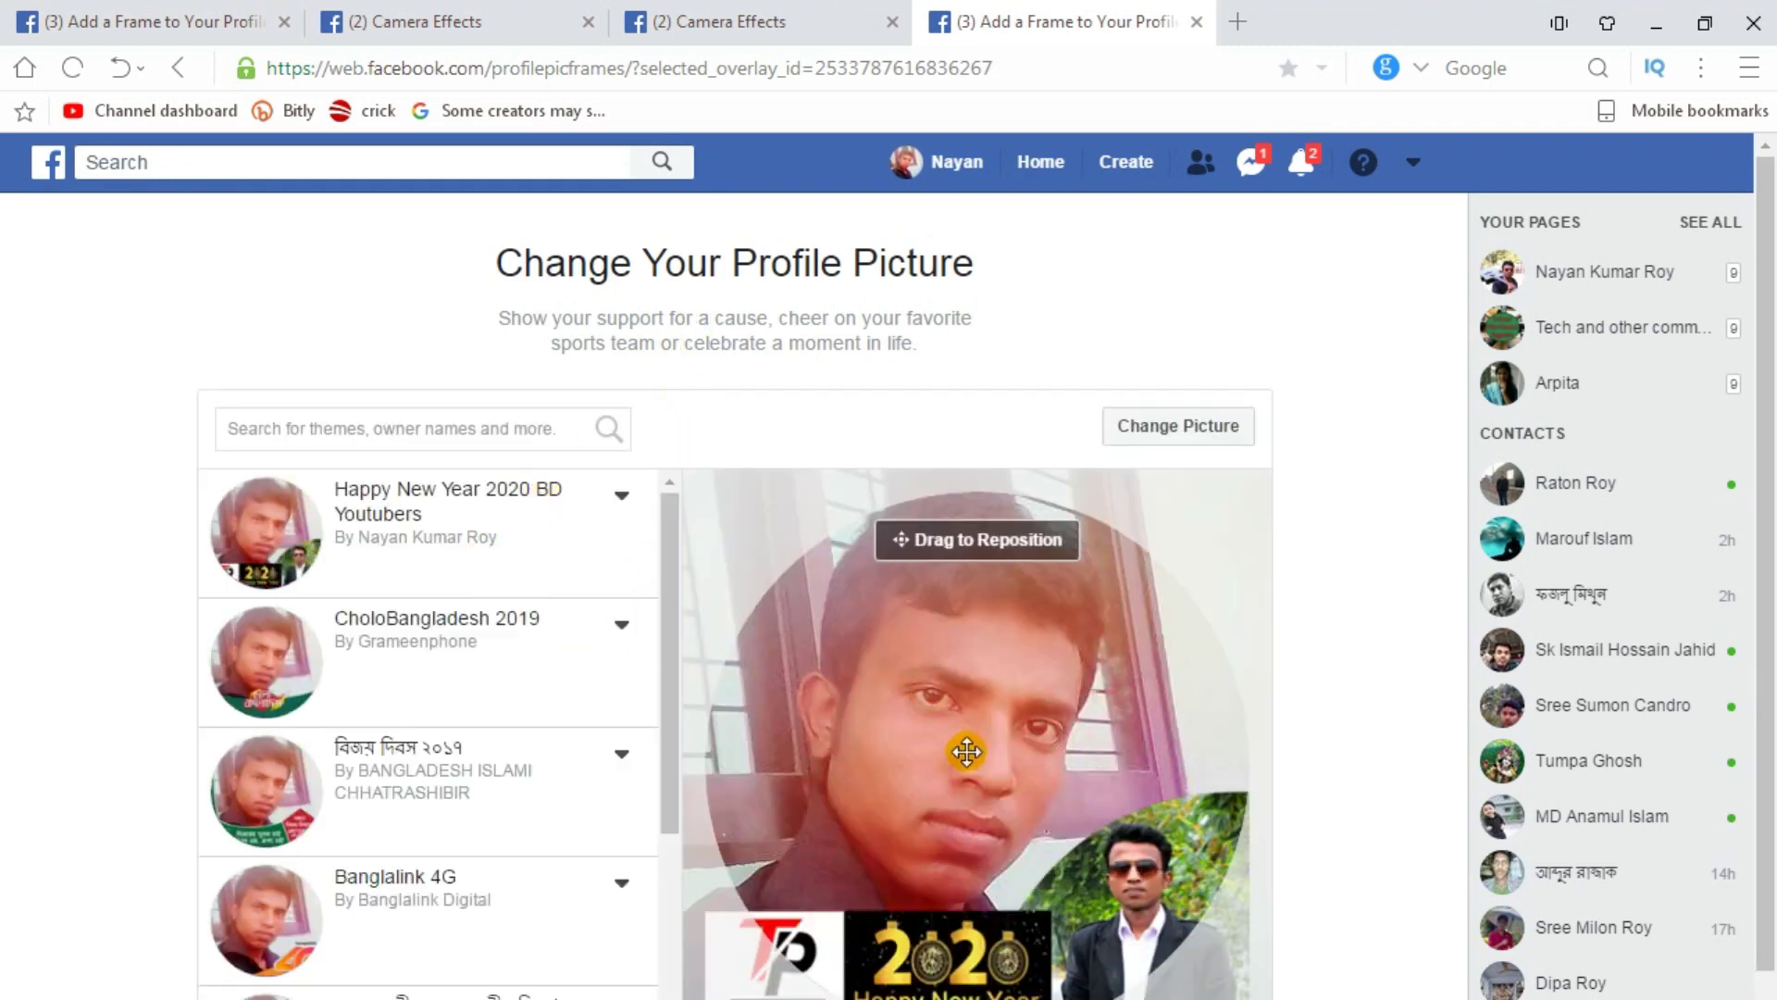
- Zoom the photo out within the "Happy New Year 2020 BD Youtubers" frame and set it as the profile picture
scroll(921, 777, down, 3)
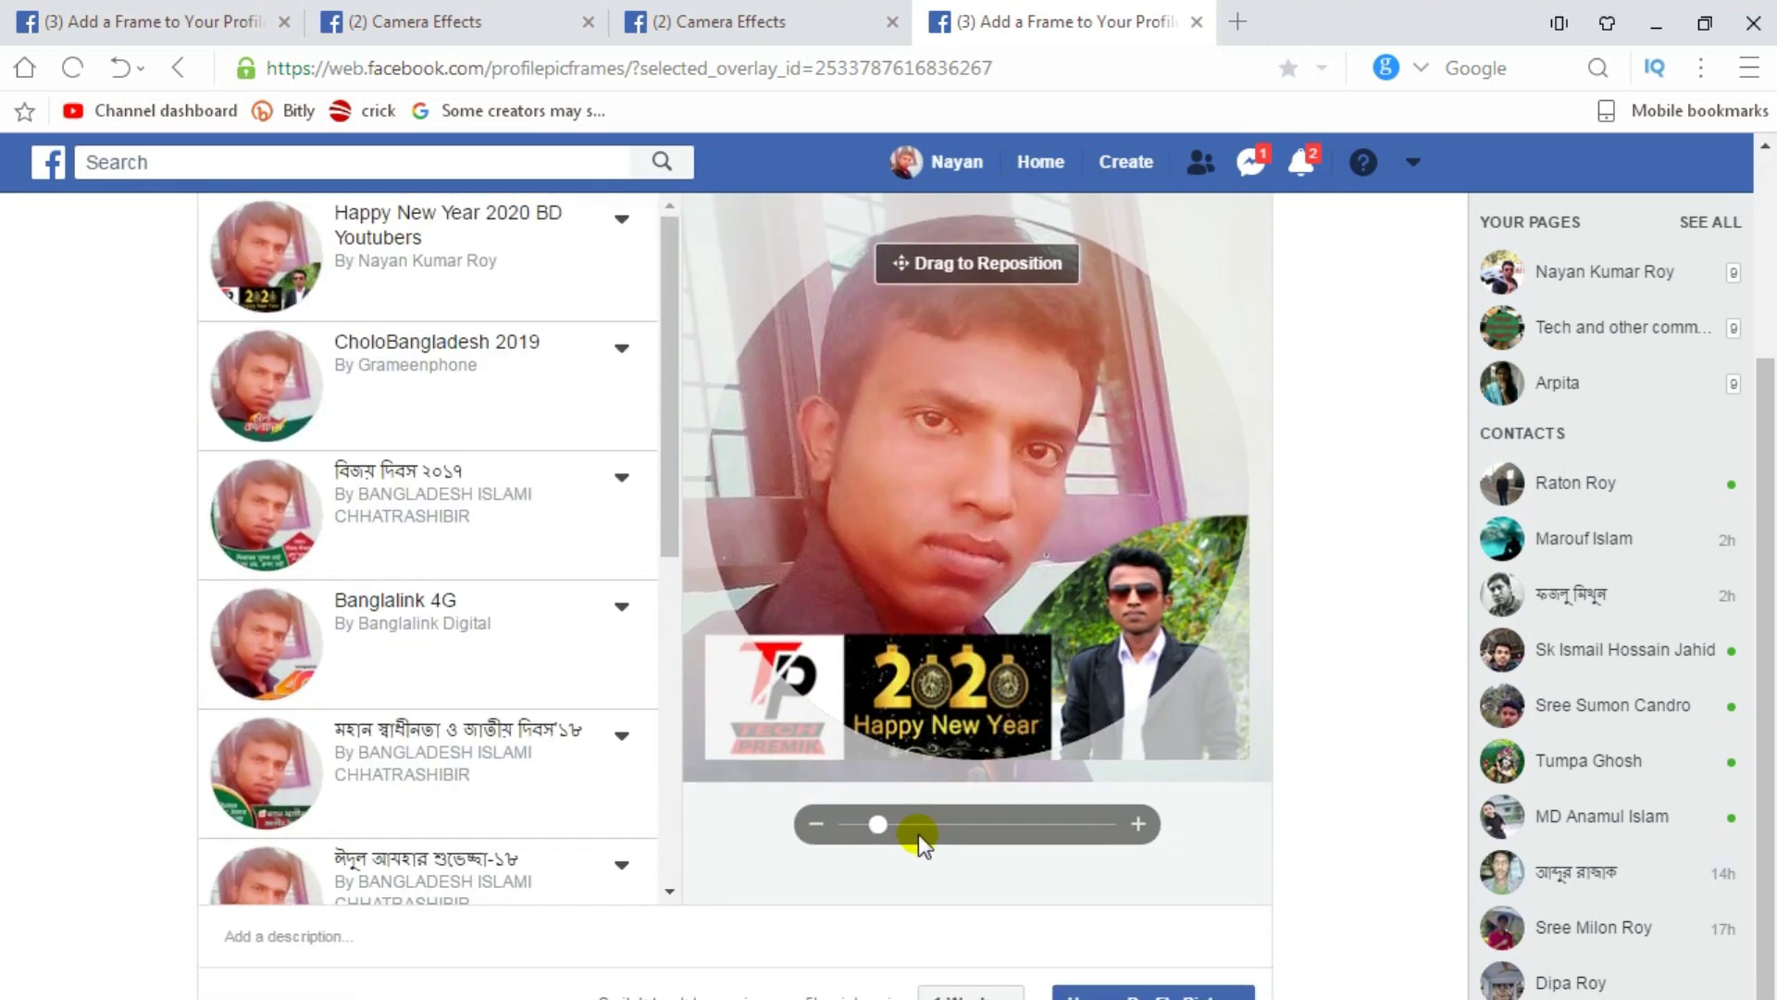
scroll(918, 828, up, 3)
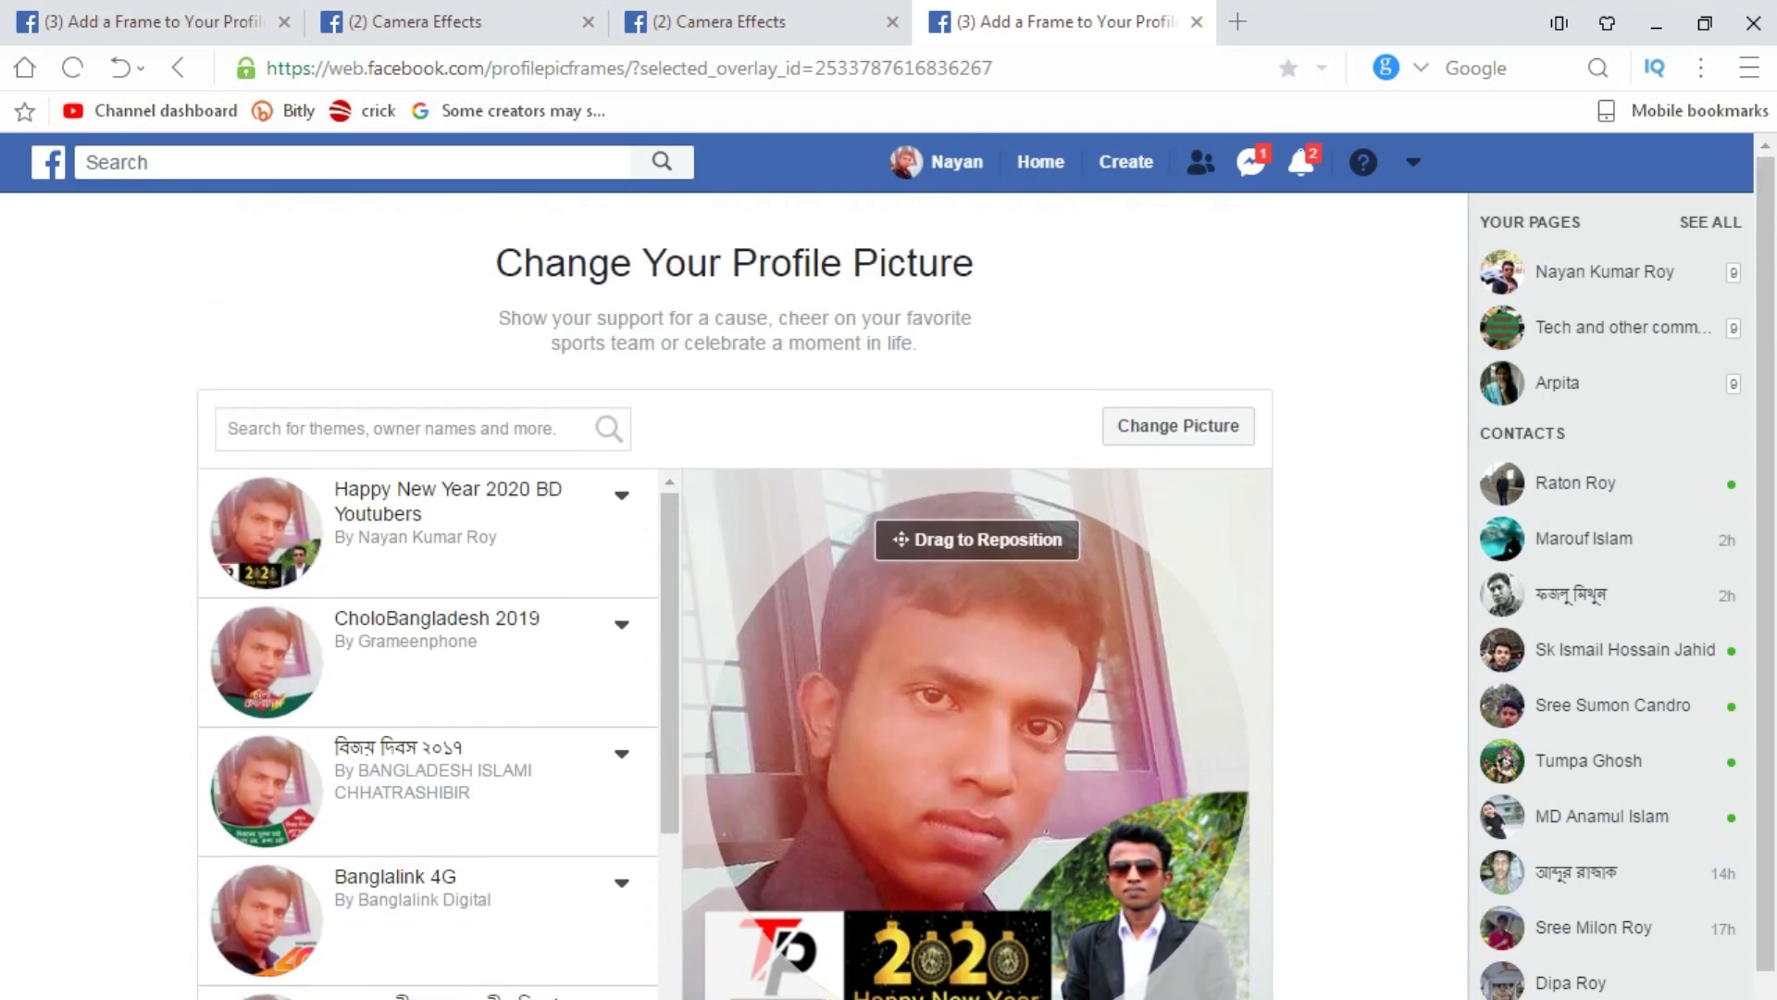
drag(738, 965, 738, 989)
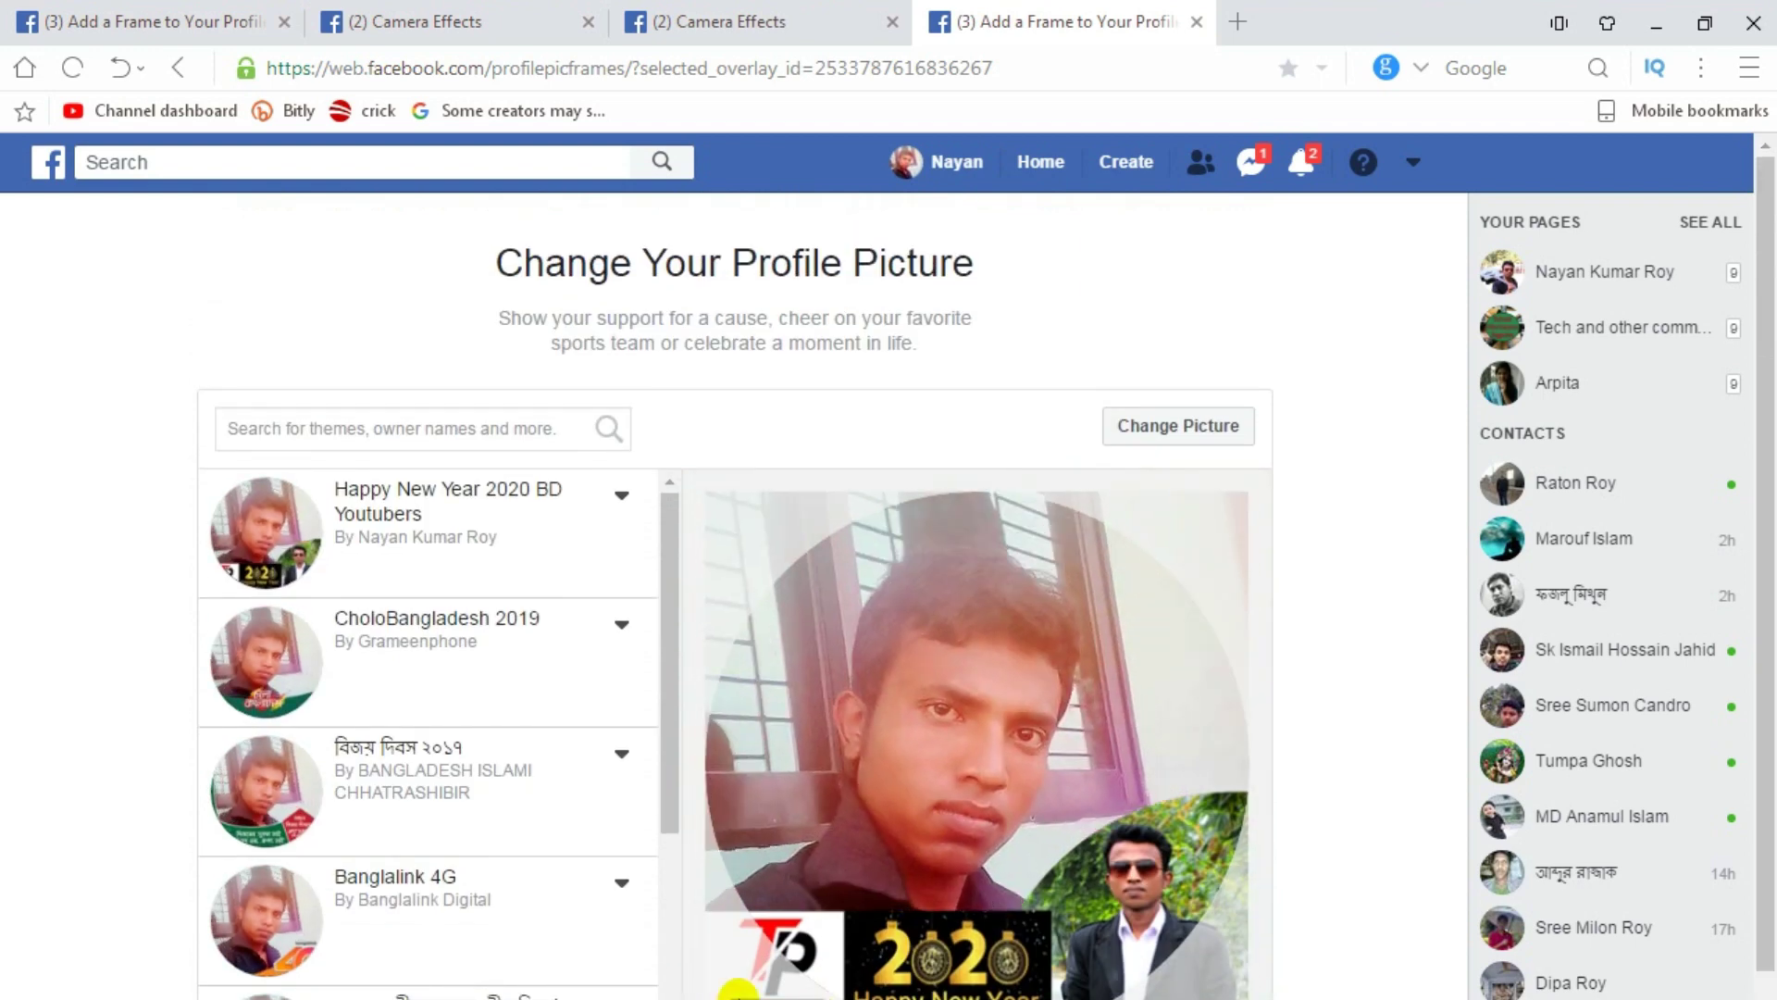
scroll(821, 958, down, 2)
scroll(556, 583, up, 2)
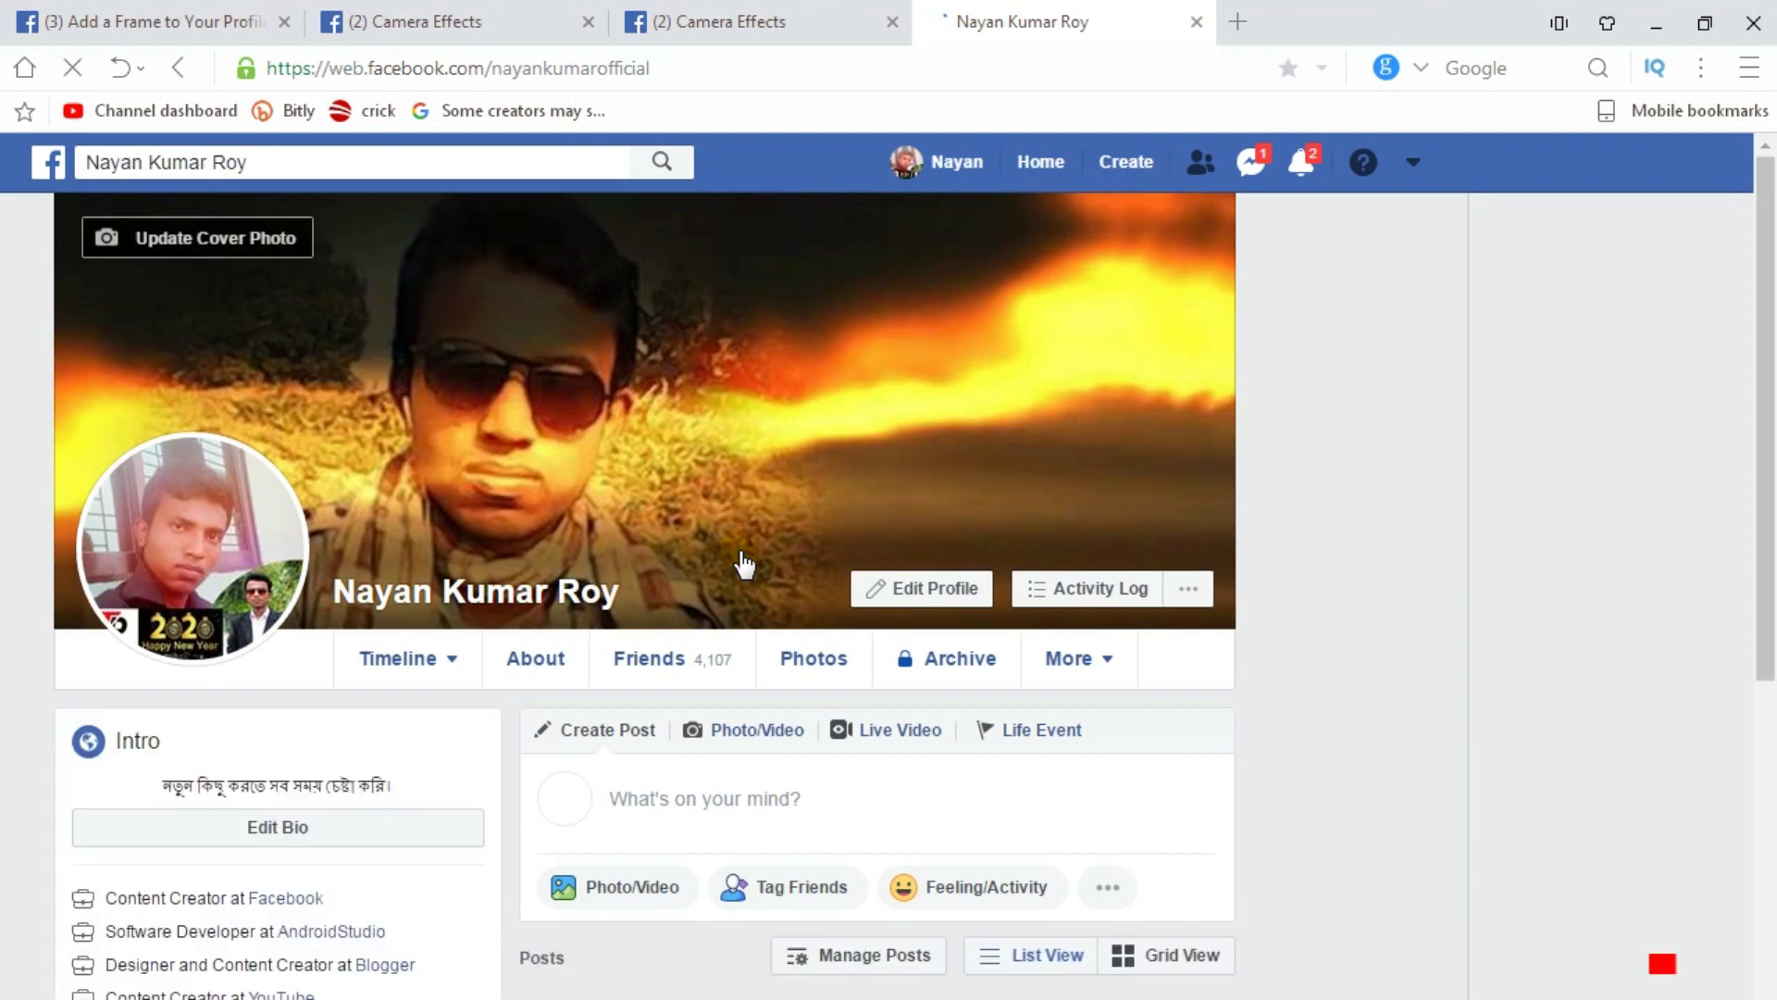
- Look over the framed profile picture on the profile's timeline and like the profile picture update post
scroll(742, 564, down, 7)
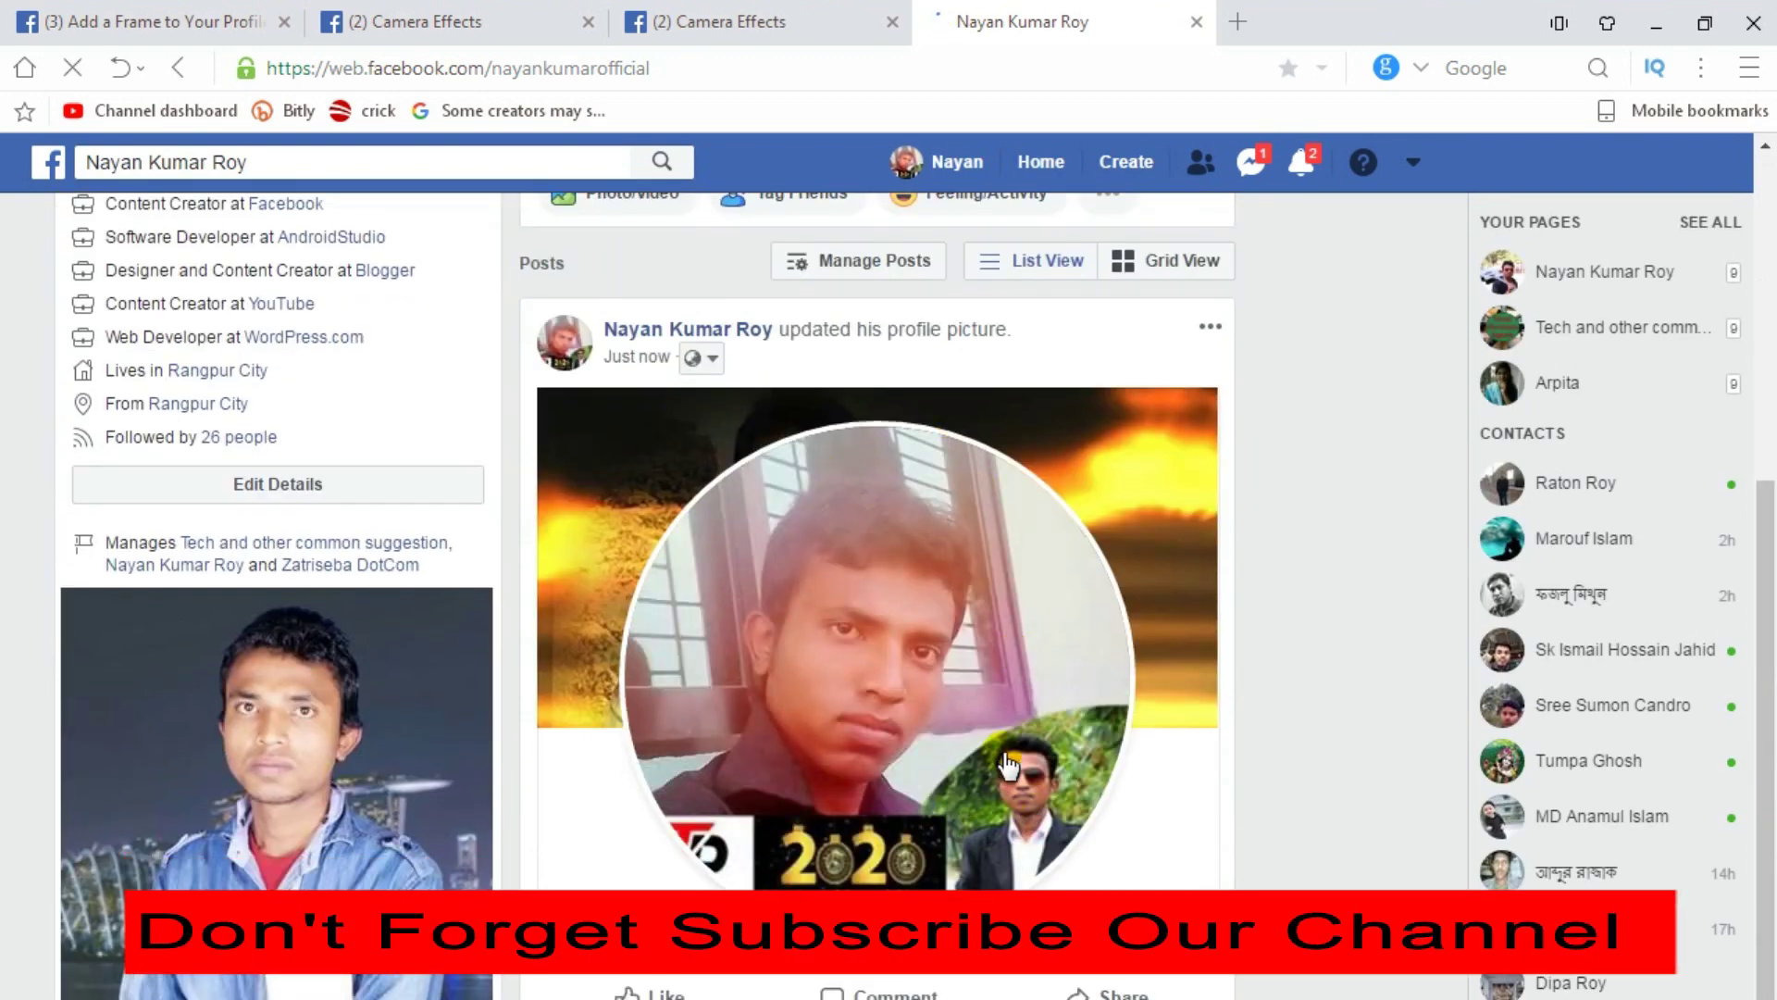
scroll(1009, 764, down, 2)
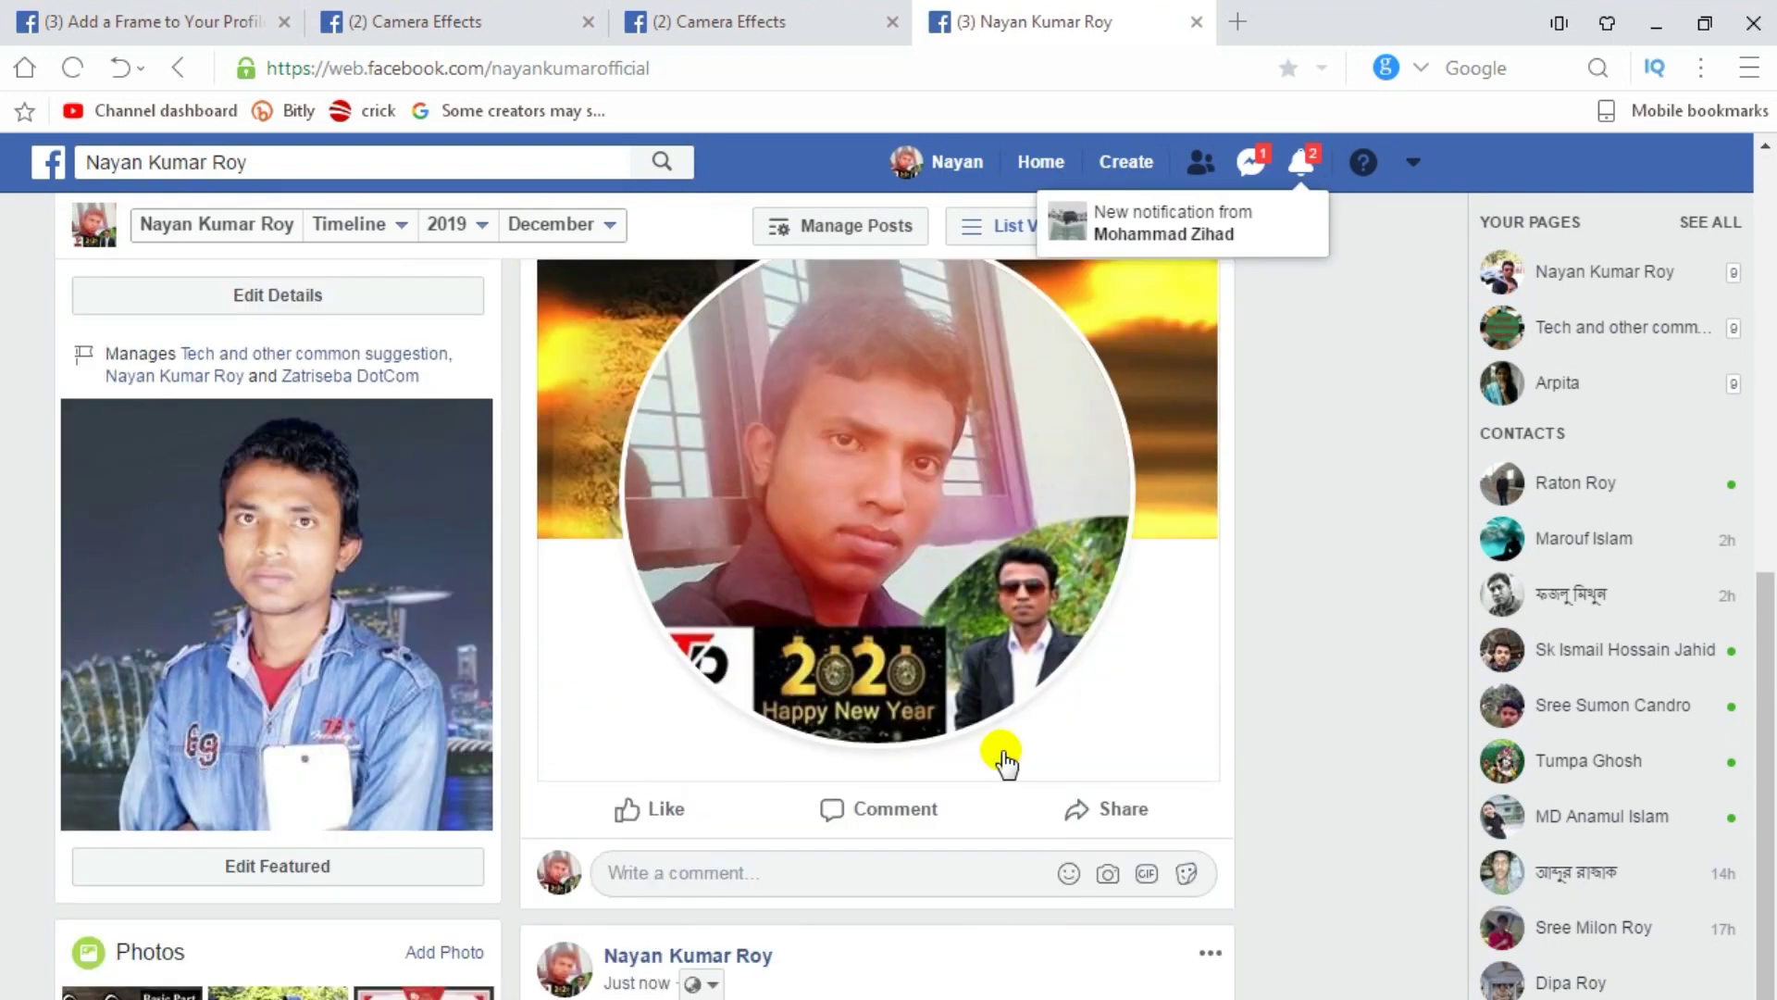
scroll(1007, 761, up, 7)
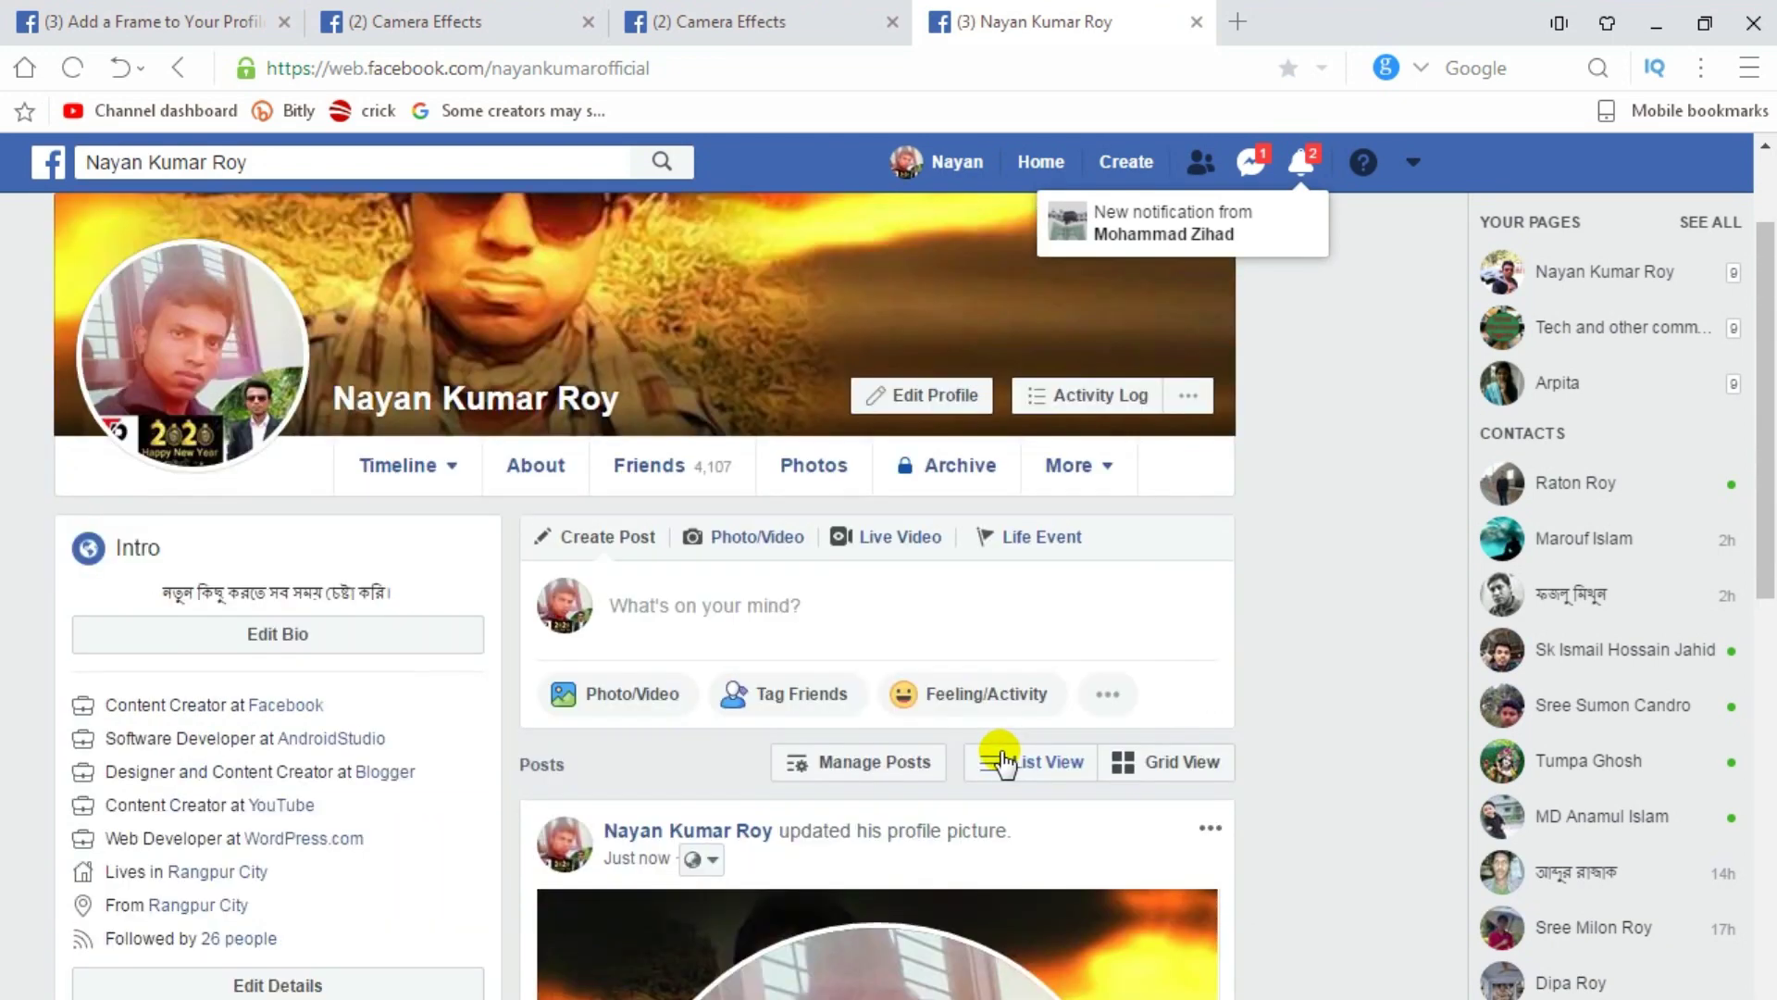
scroll(1002, 765, down, 12)
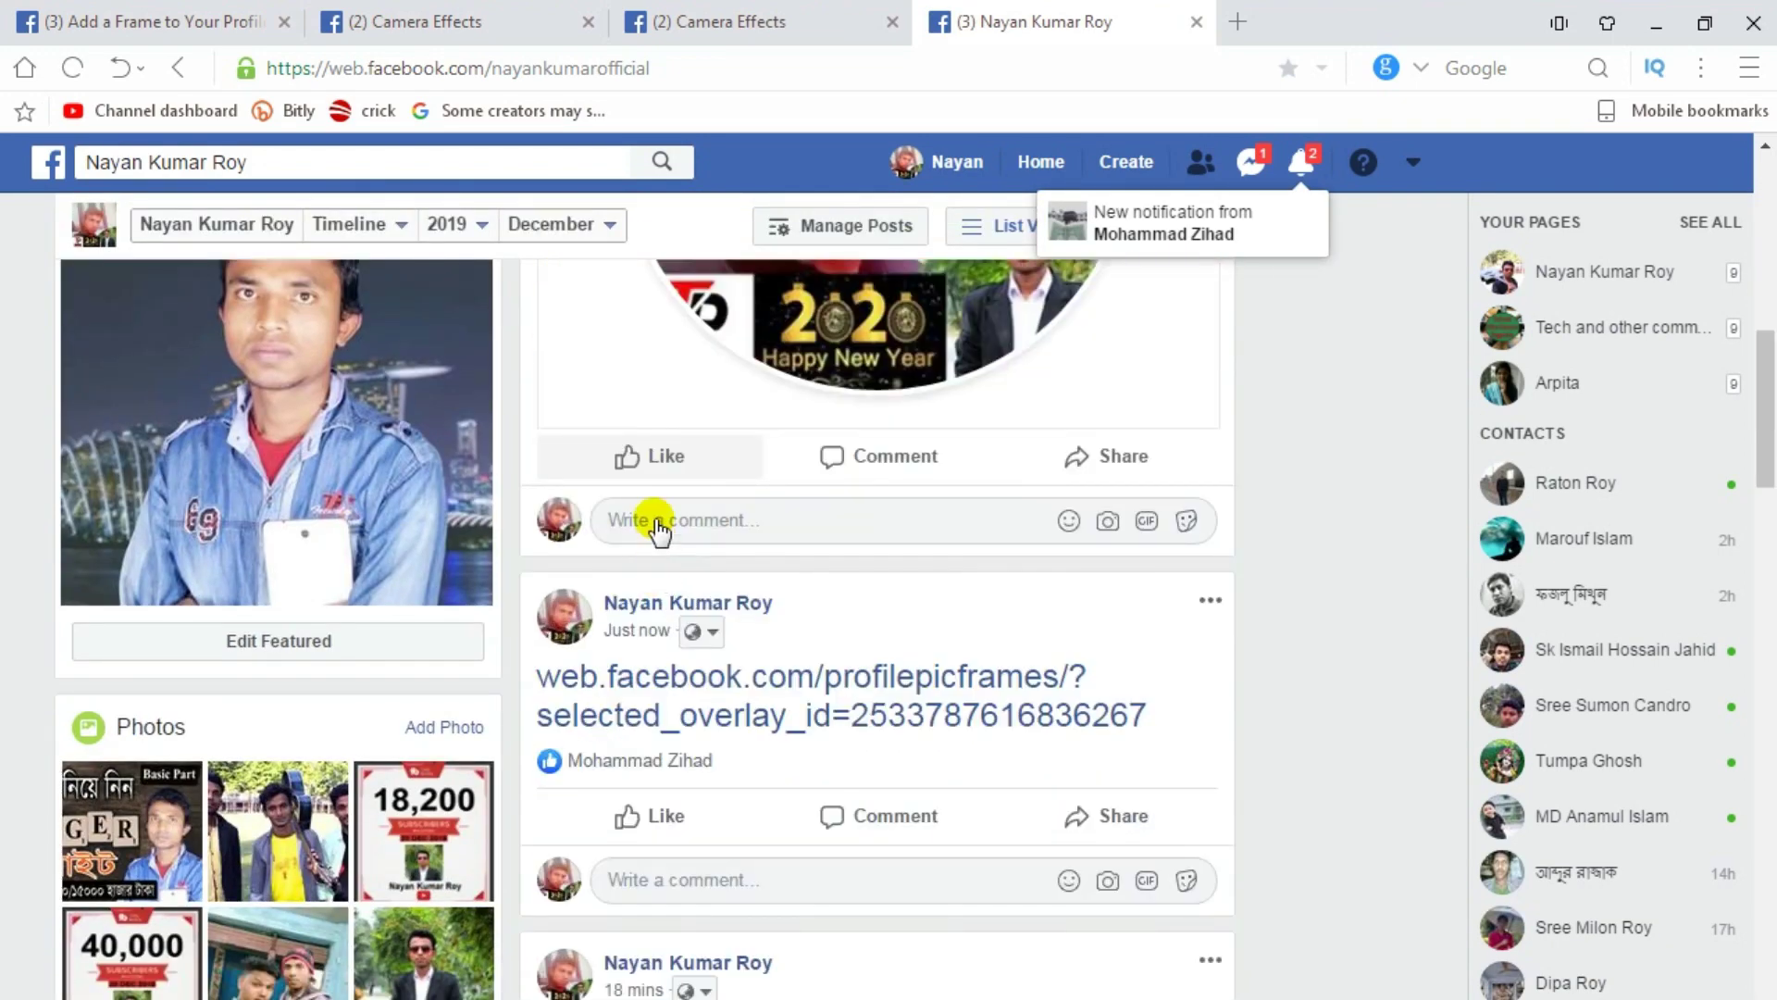
click(645, 463)
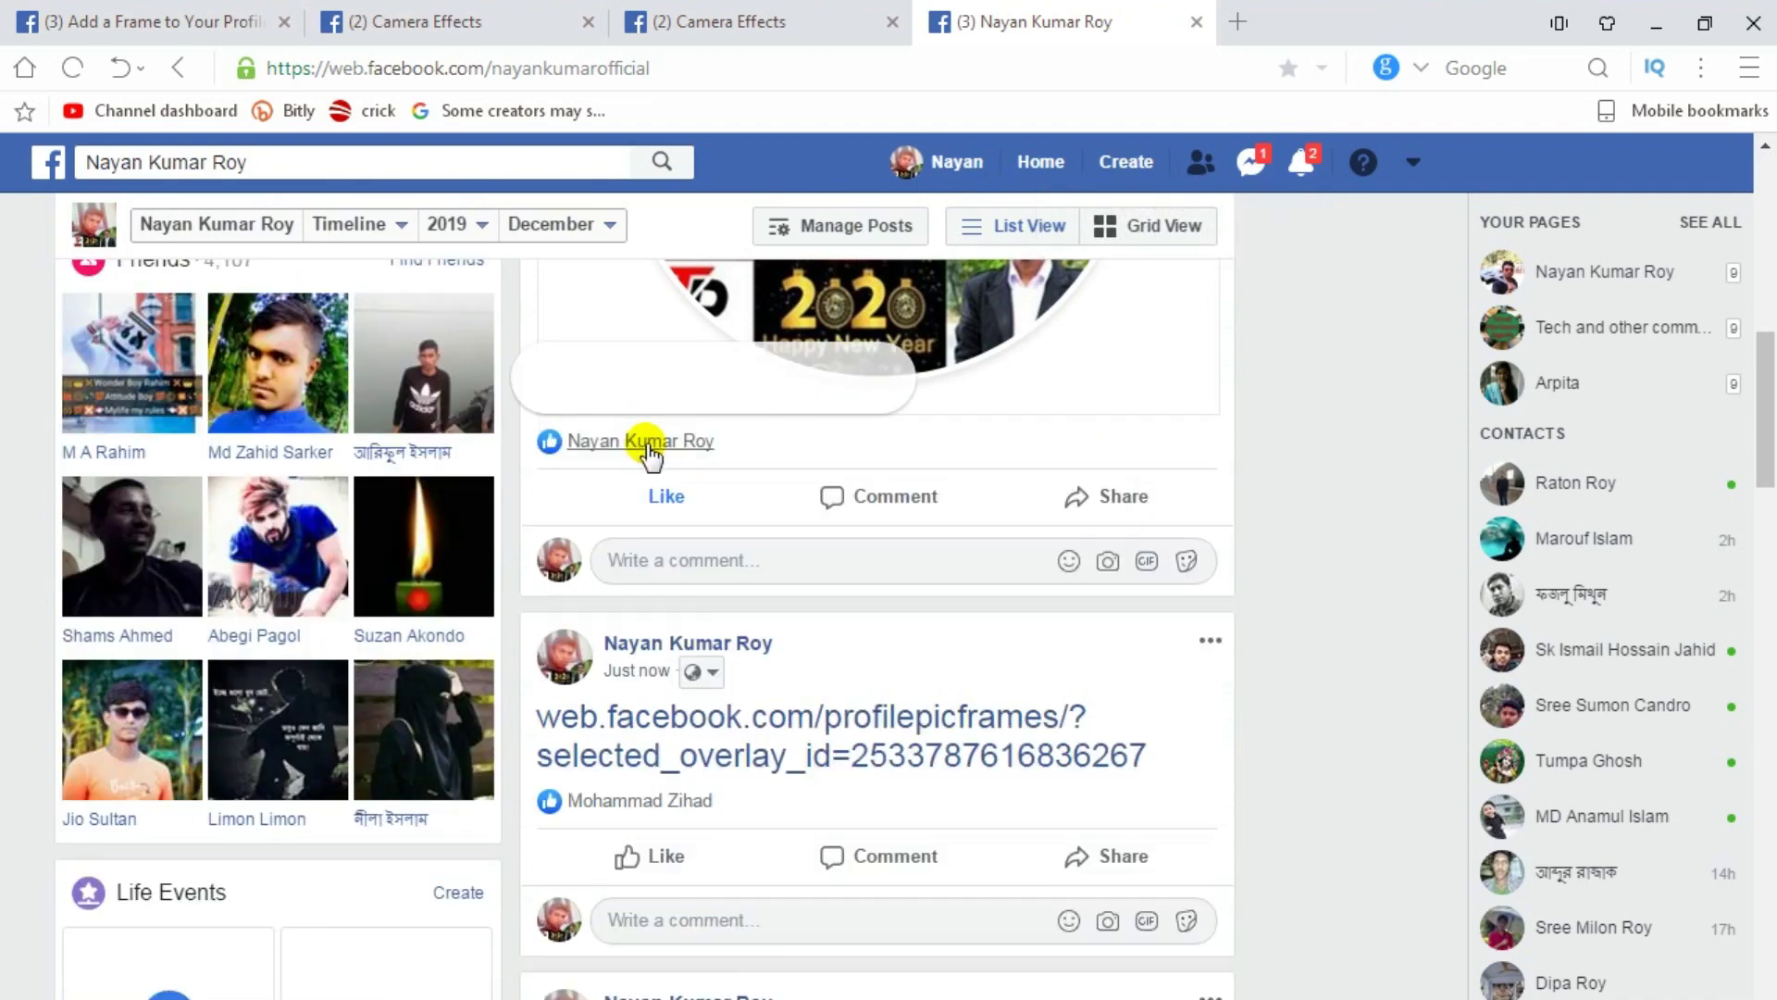